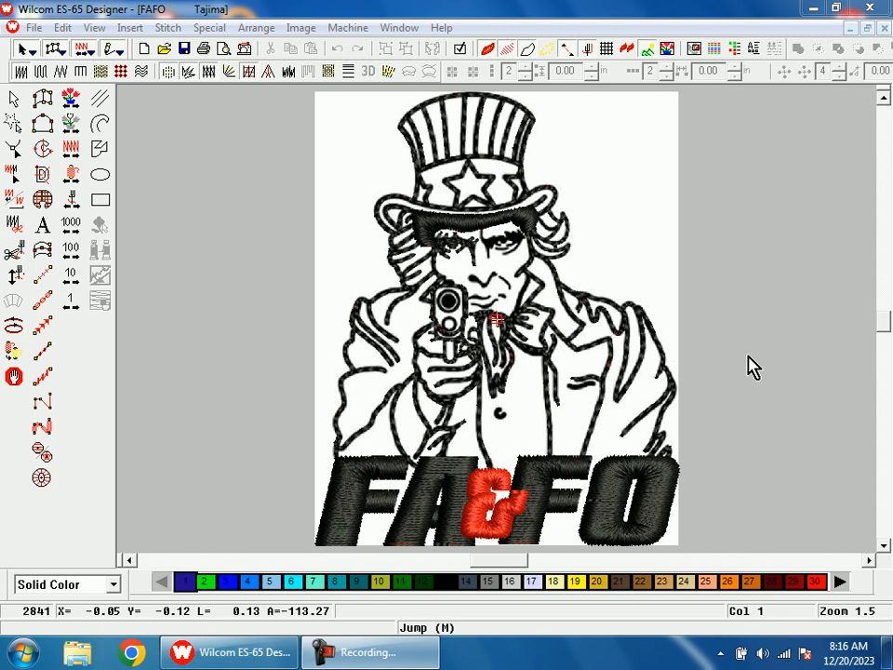
Switch the design from the realistic thread view to plain stitches with needle points shown
left_click(749, 358)
key("t")
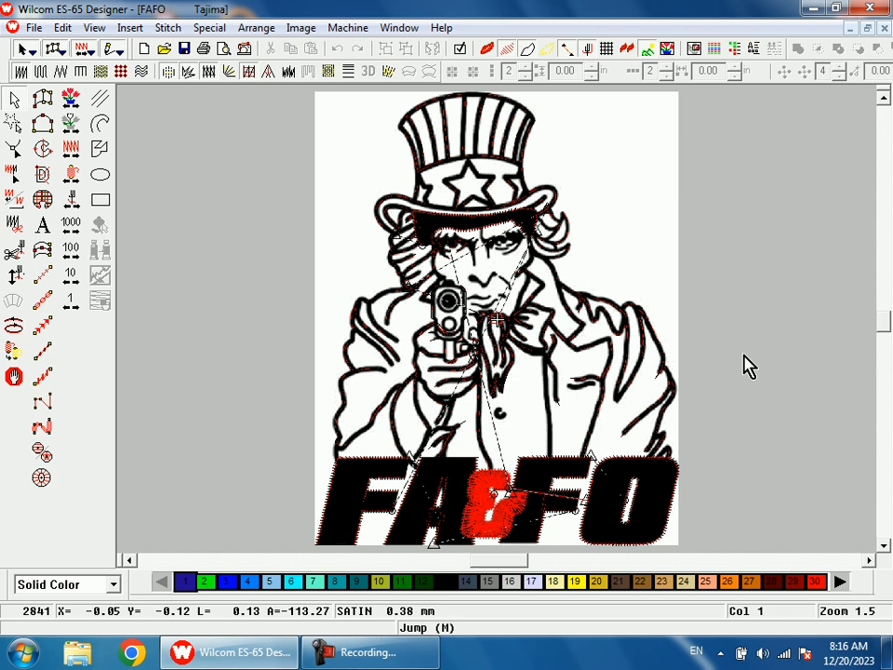
key("period")
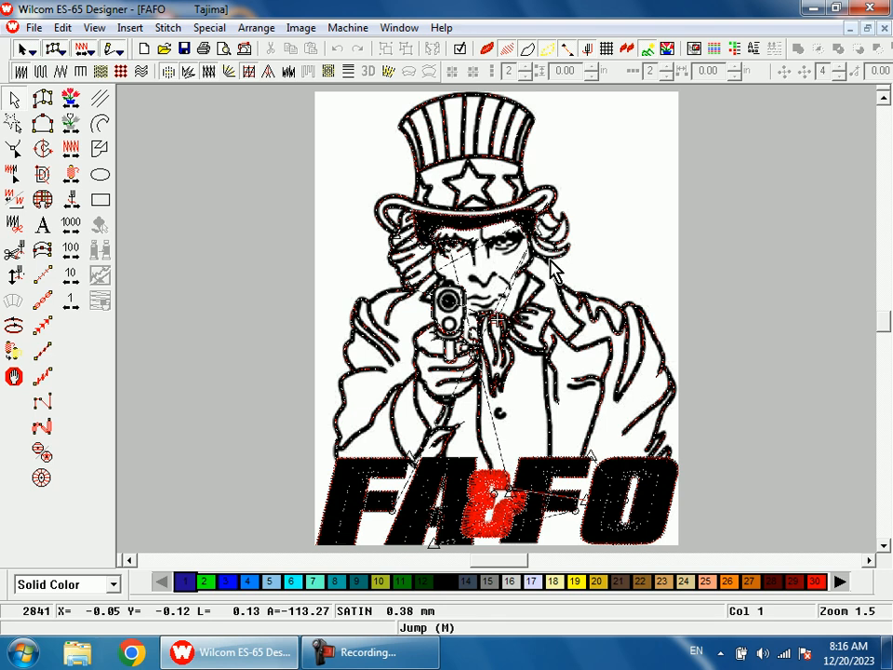
Make the needle point midway along the collar's upper diagonal line the insertion position for new stitches, with the artwork visible
left_click(553, 316)
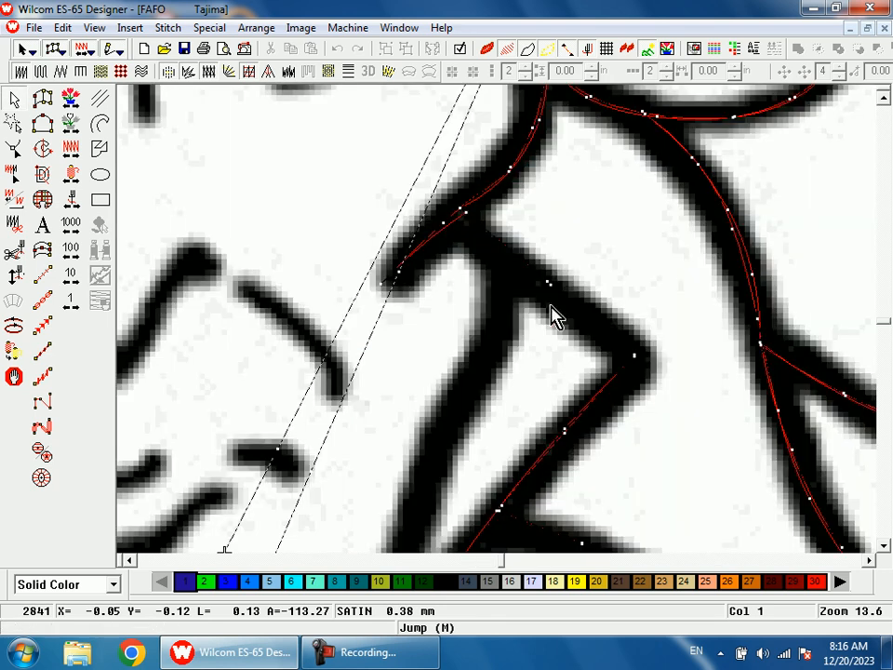
key("d")
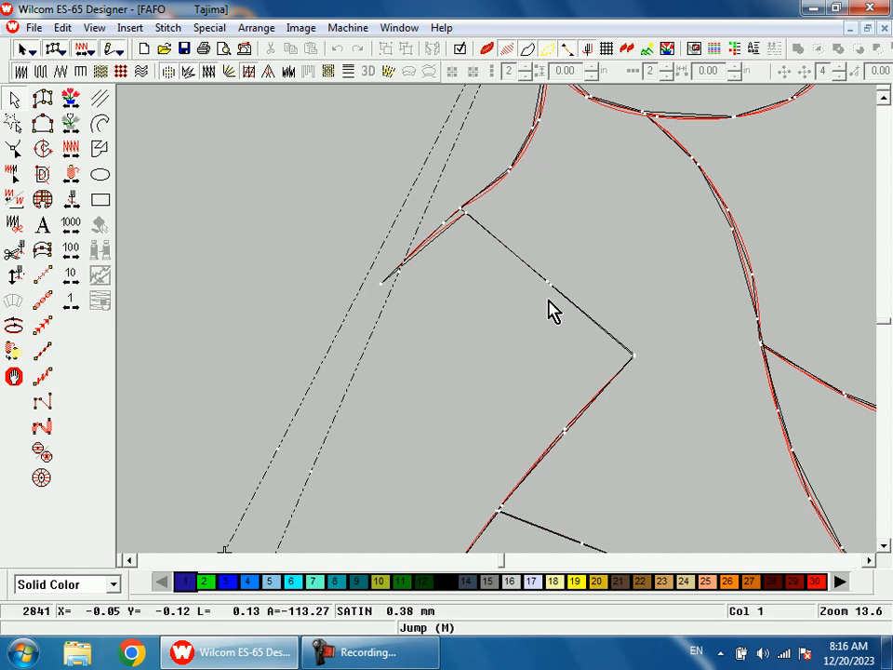
key("d")
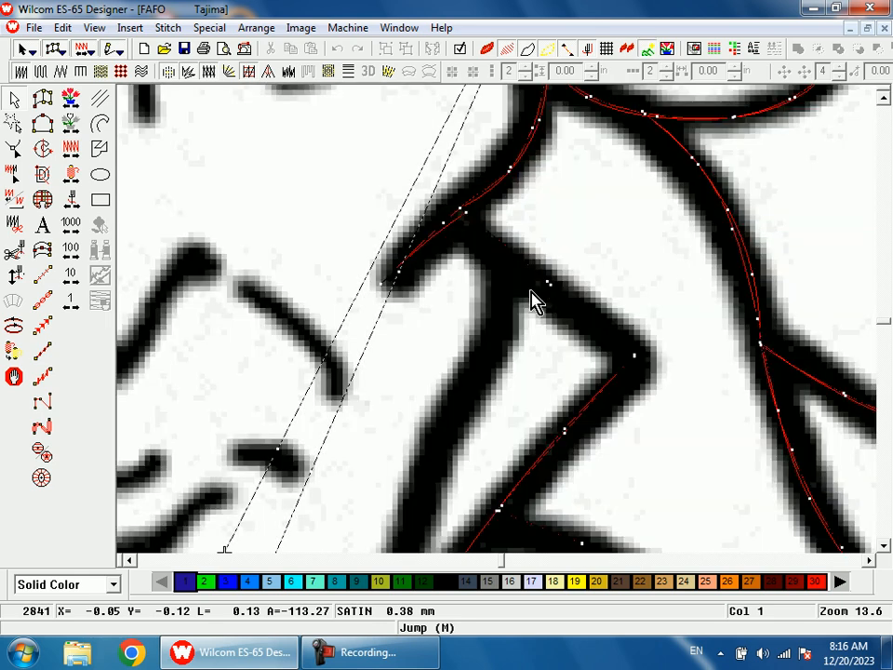
key("shift+z")
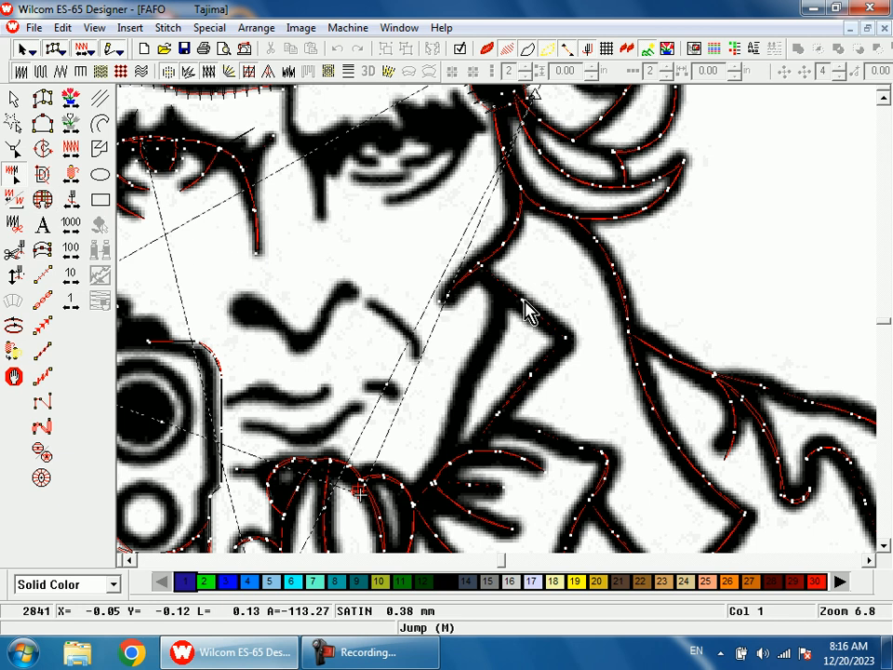
key("d")
key("b")
left_click_drag(480, 237, 544, 321)
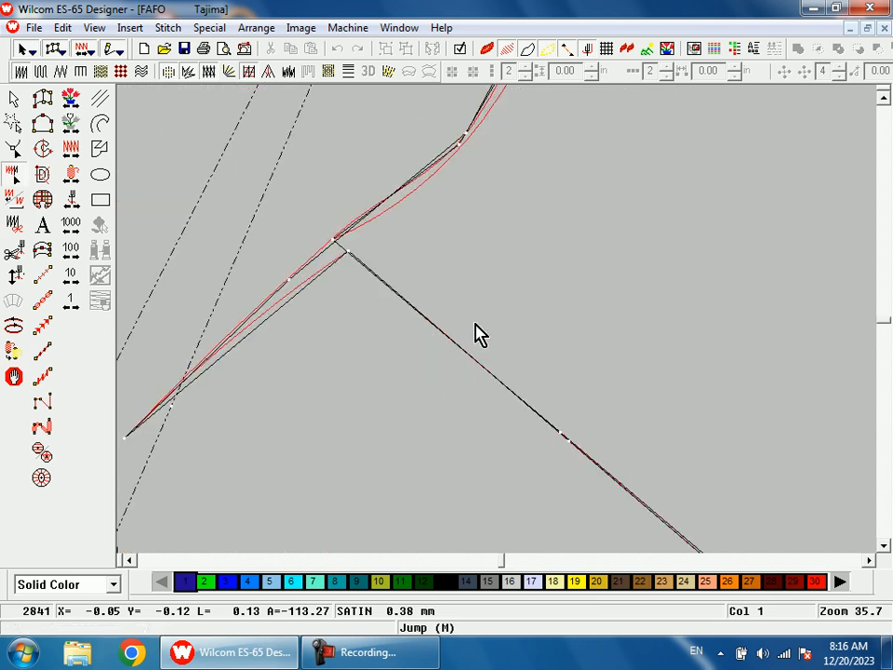
key("shift+z")
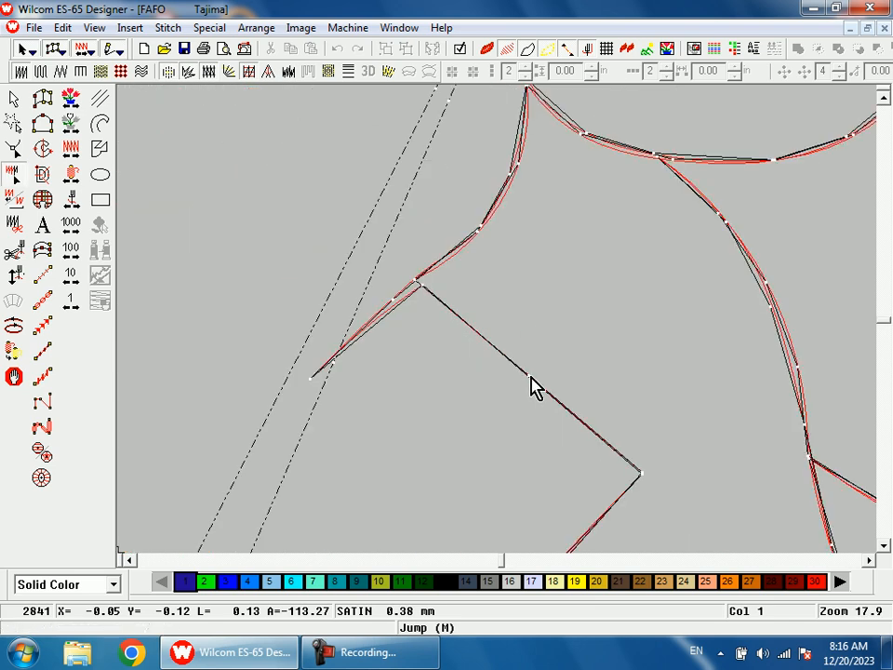
left_click(529, 382)
key("d")
key("a")
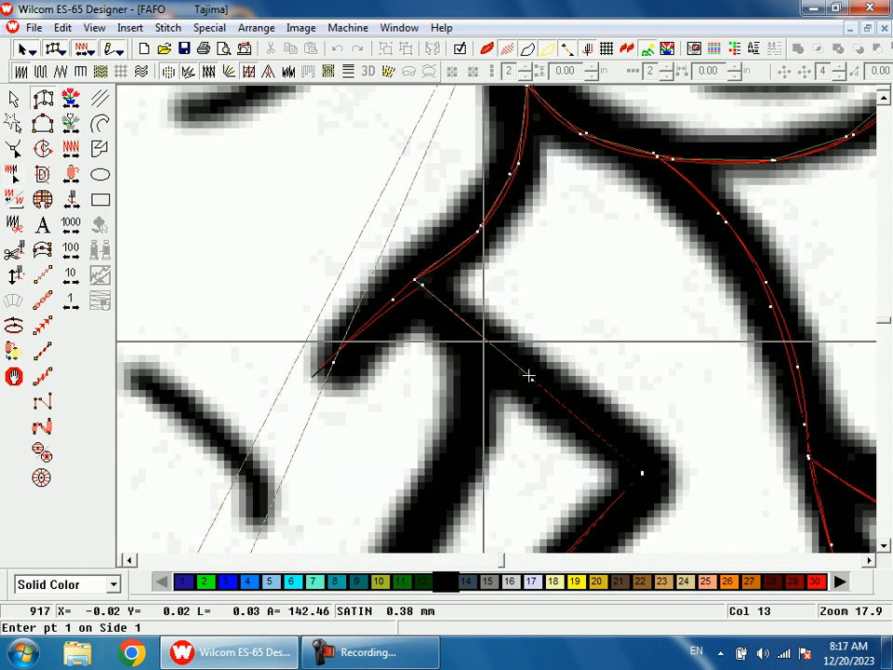
Trace a run stitch from the collar's diagonal down the inner collar line to the knot of the bow tie
left_click(483, 342)
left_click(477, 409)
left_click(463, 451)
key("r")
left_click(480, 336)
left_click(477, 381)
left_click(468, 440)
key("shift+z")
left_click(506, 353)
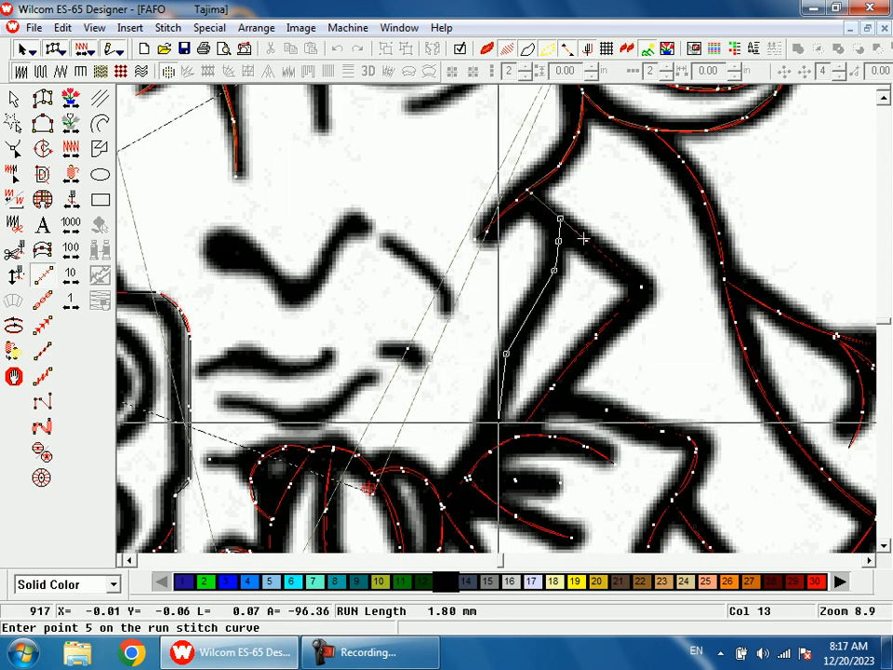
left_click(493, 426)
left_click(468, 475)
Retrace the inner collar line back up to its starting point and finish the run stitch
left_click(490, 429)
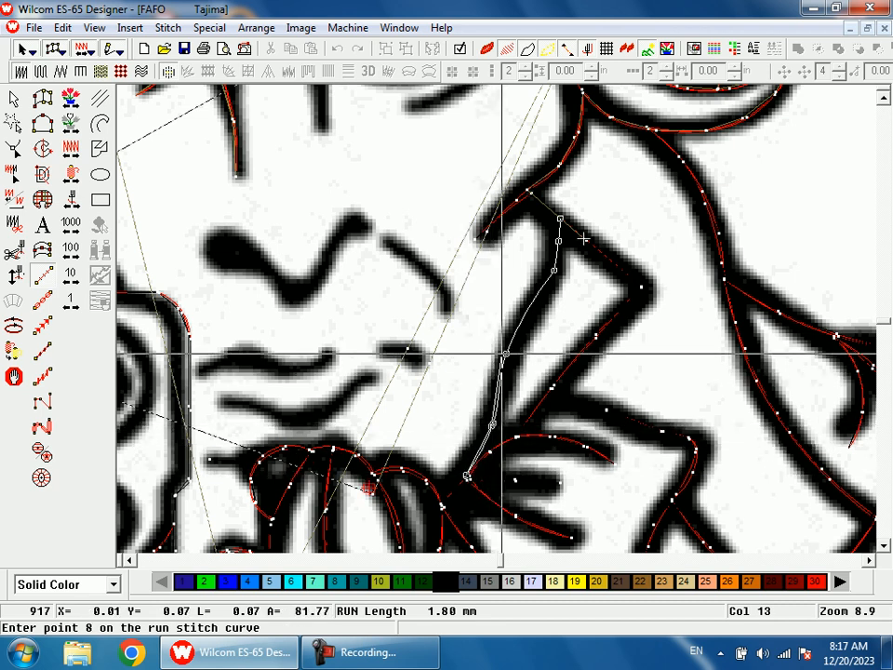
left_click(507, 354)
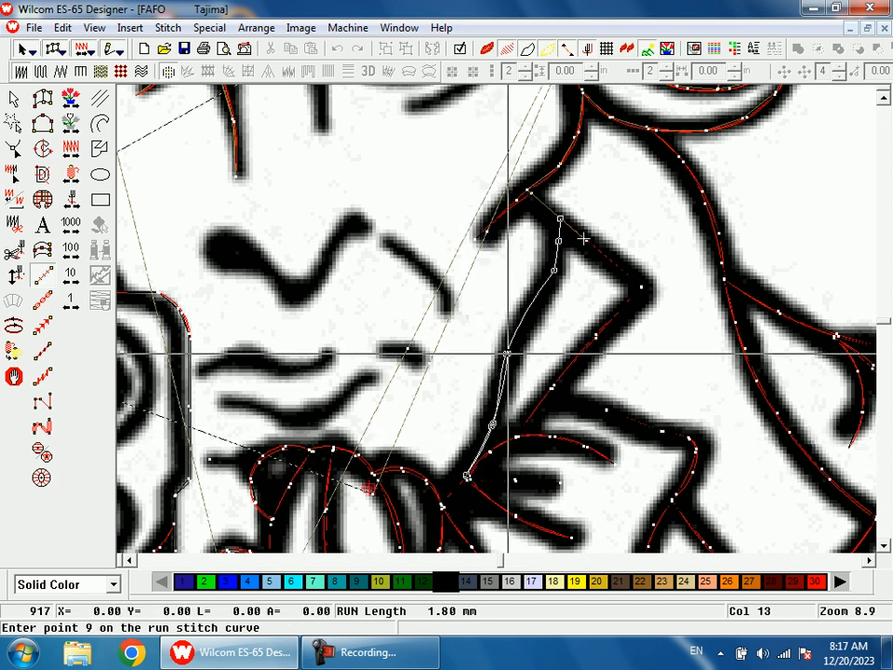
left_click(559, 244)
left_click(560, 222)
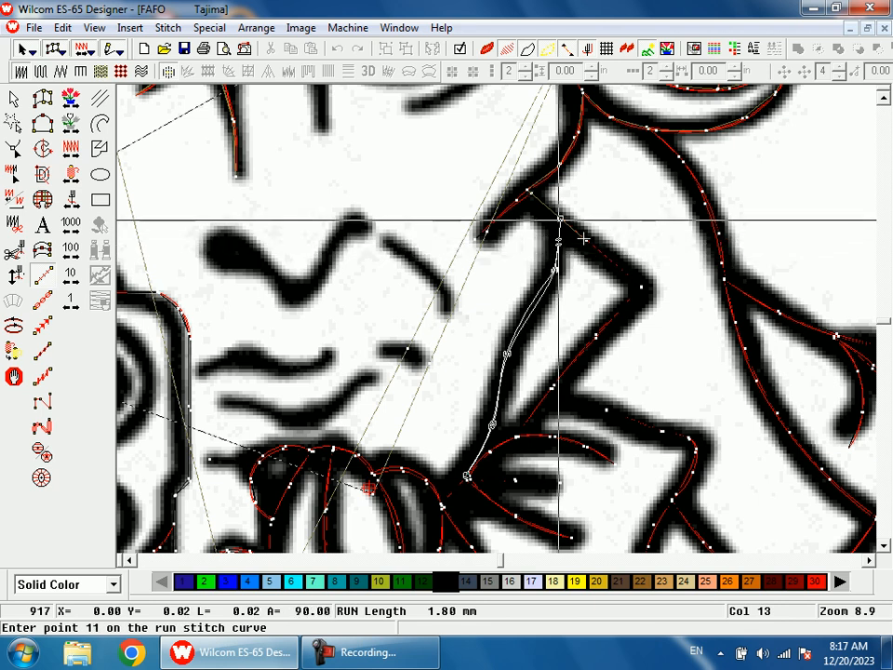
left_click(559, 219)
key("Return")
Make the needle point on the gun's vertical edge beside the mouth the next insertion position
scroll(583, 252, "up", 1)
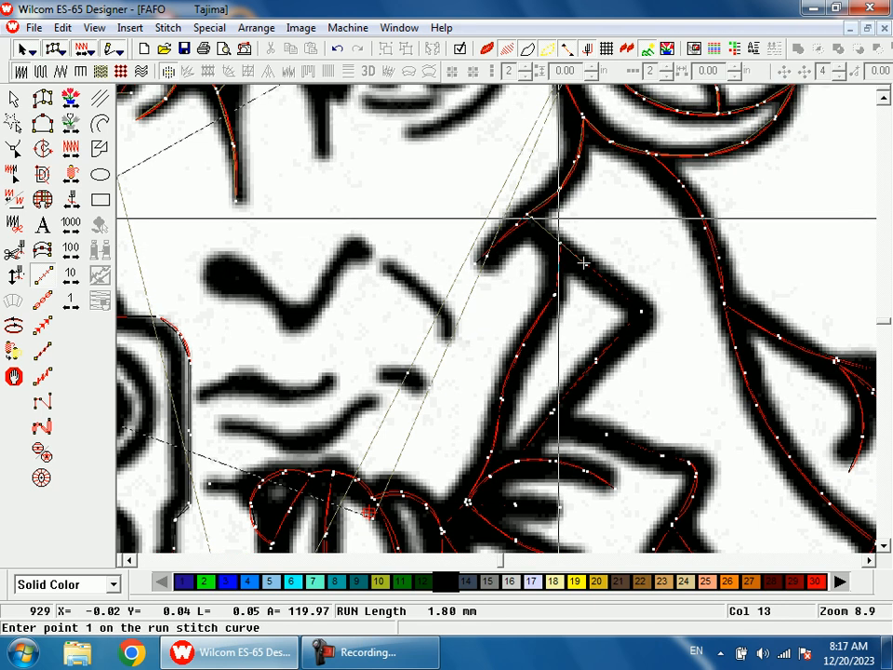
key("shift+z")
key("b")
left_click_drag(360, 285, 432, 409)
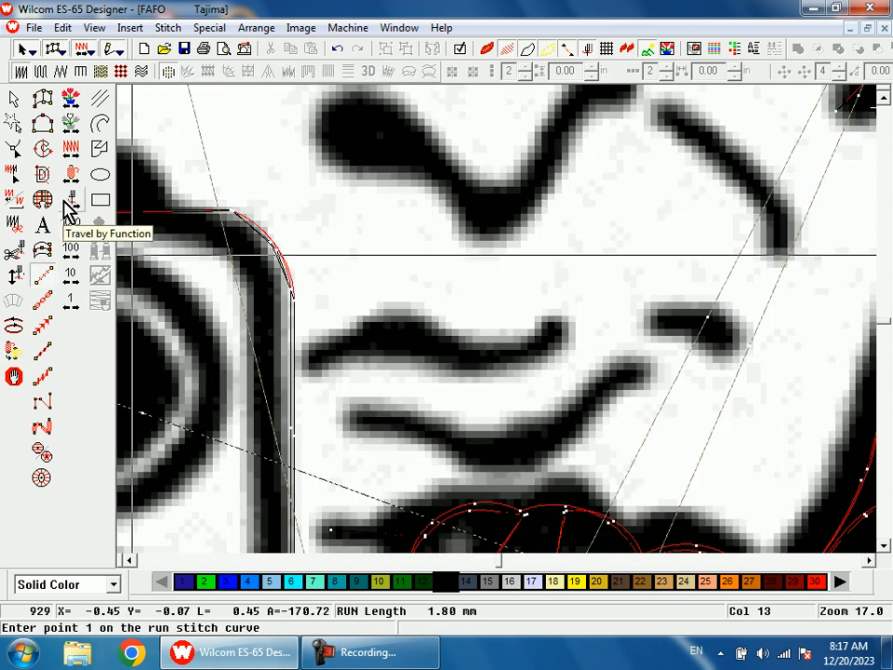
key("a")
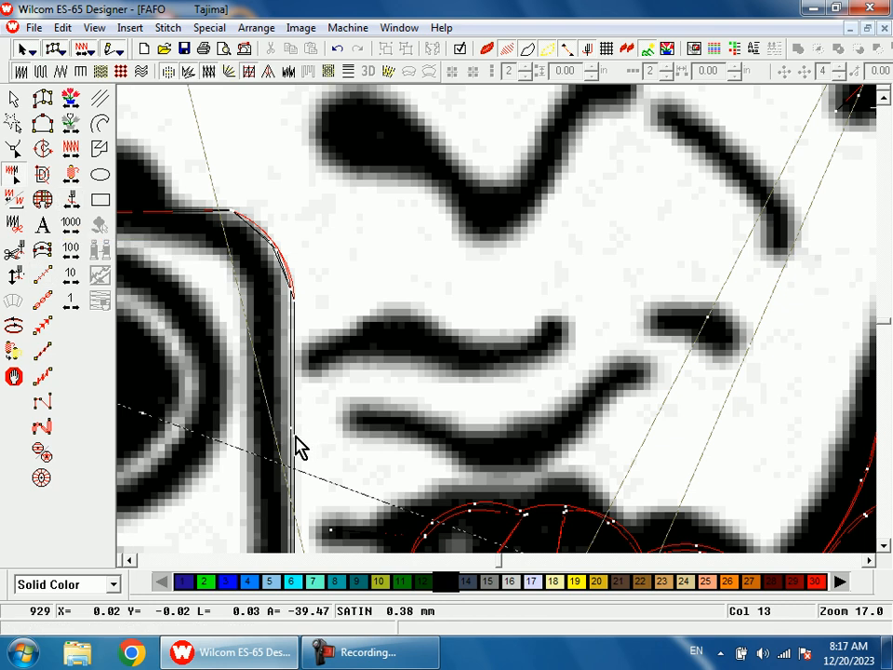
key("d")
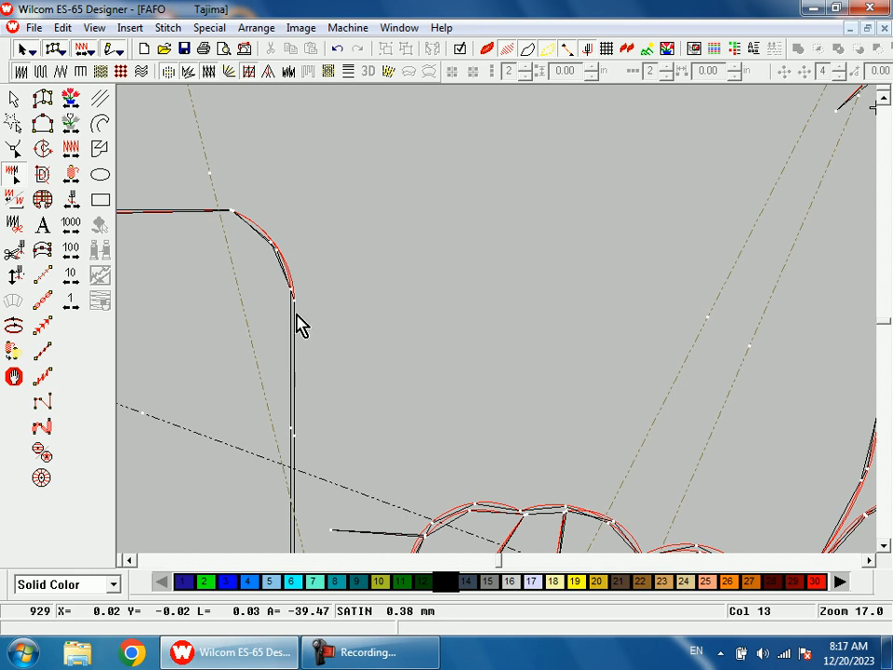
left_click(294, 433)
key("d")
key("Return")
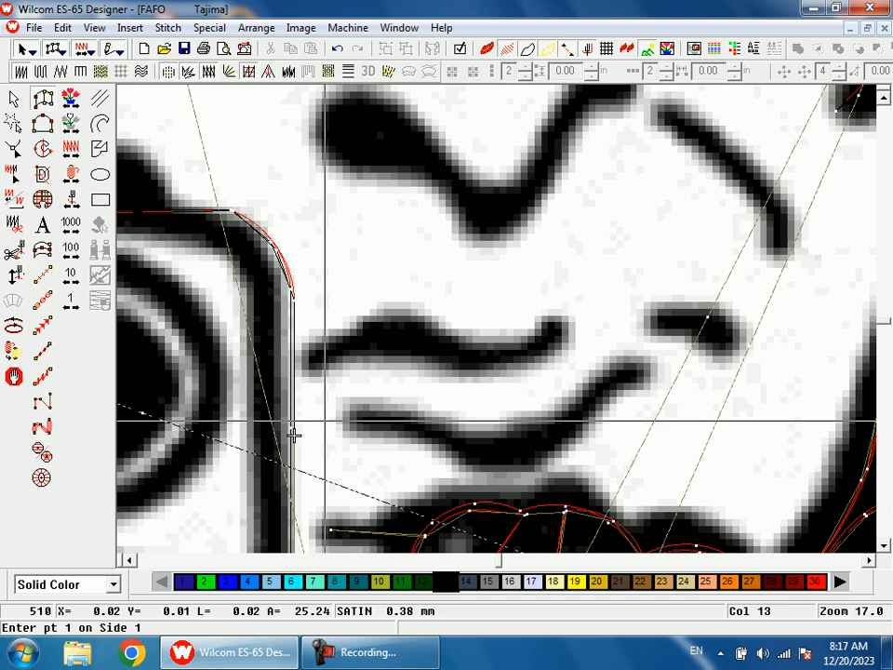
Trace a run stitch along the lower mouth line from the end nearest the gun to its far tip
key("Return")
left_click(347, 419)
left_click(420, 428)
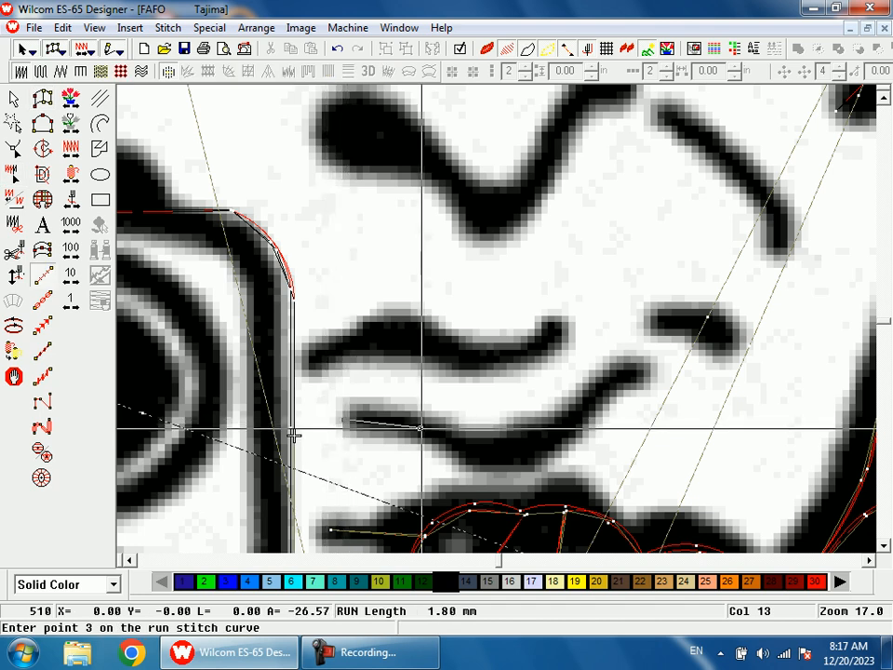
left_click(497, 453)
left_click(557, 432)
left_click(604, 383)
left_click(650, 371)
Retrace the lower mouth line back to the end nearest the gun and finish the run stitch
left_click(614, 382)
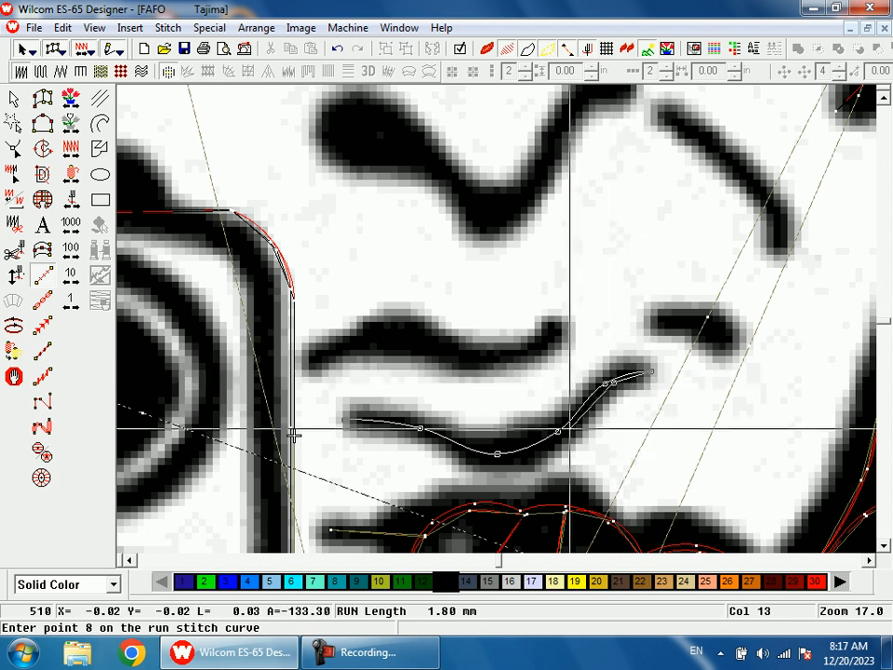
left_click(559, 432)
left_click(496, 453)
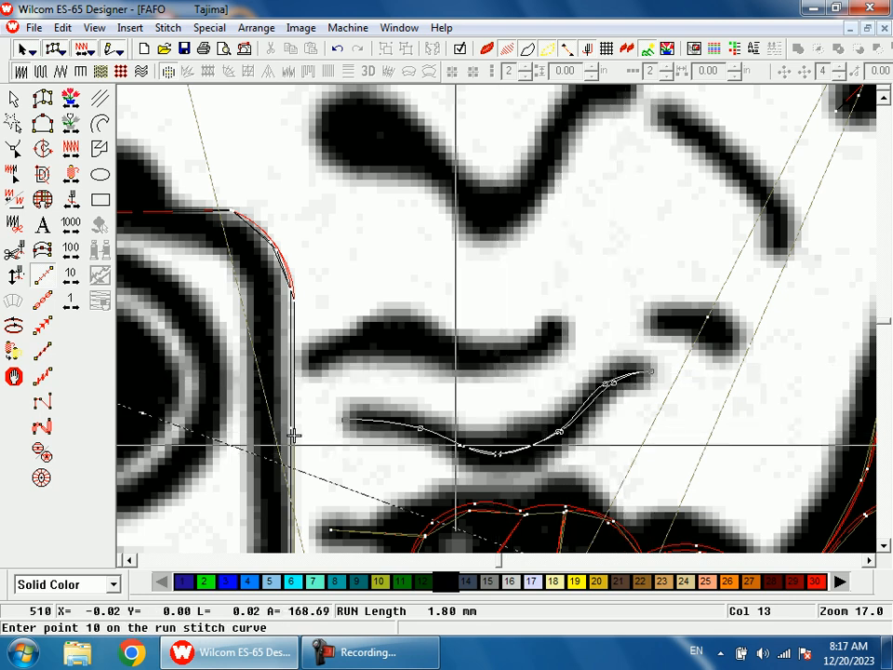
left_click(422, 429)
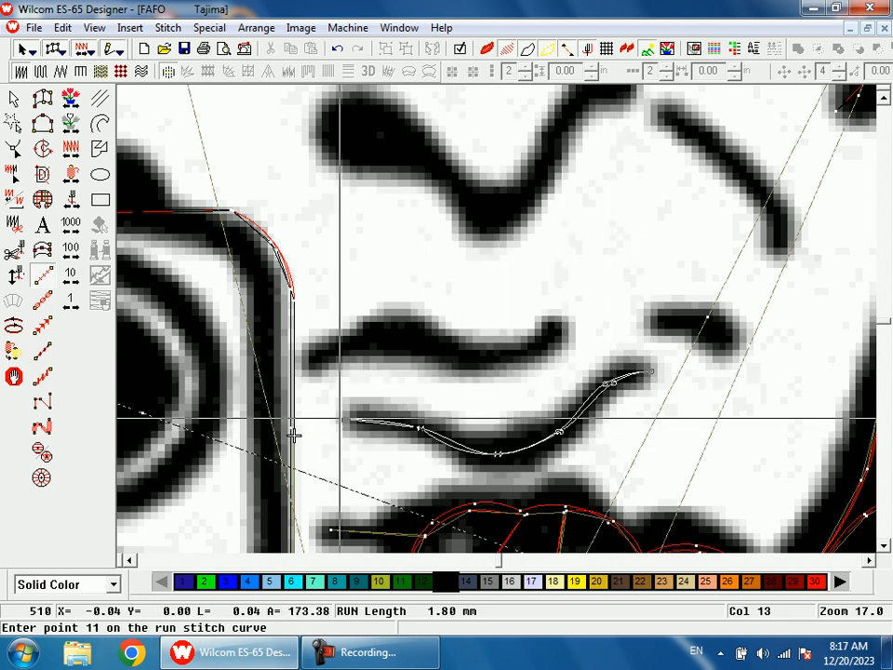
left_click(346, 423)
key("Return")
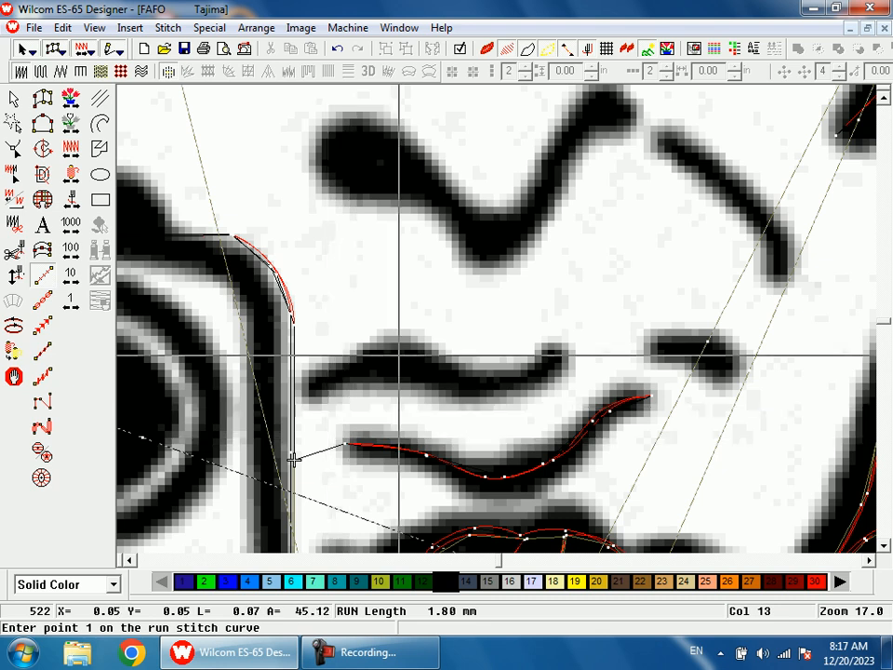
From the far tip of the lower mouth line, run-stitch the short mouth-corner mark out and back
left_click(16, 173)
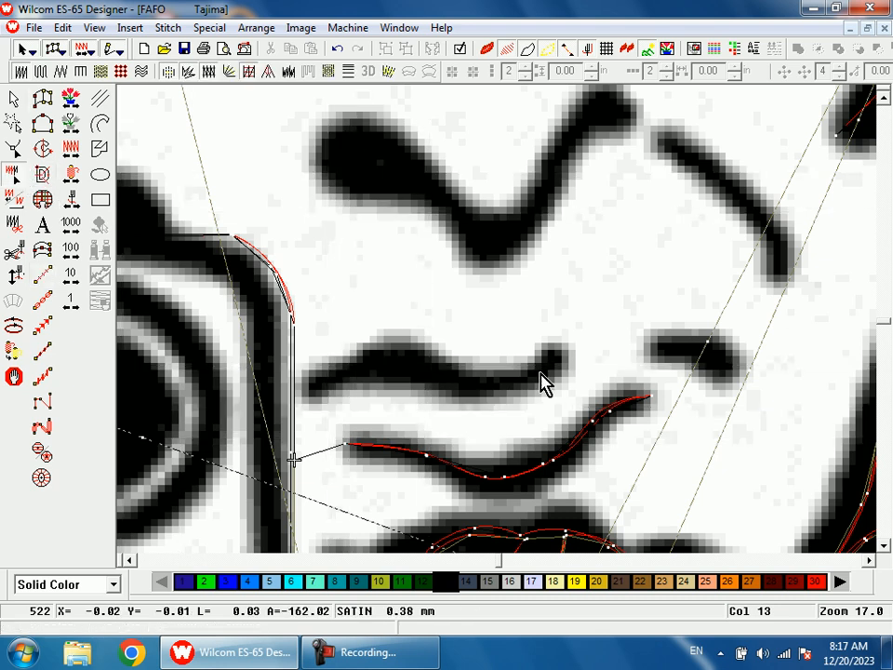
key("space")
left_click(643, 340)
left_click(691, 350)
left_click(744, 389)
left_click(687, 348)
key("Return")
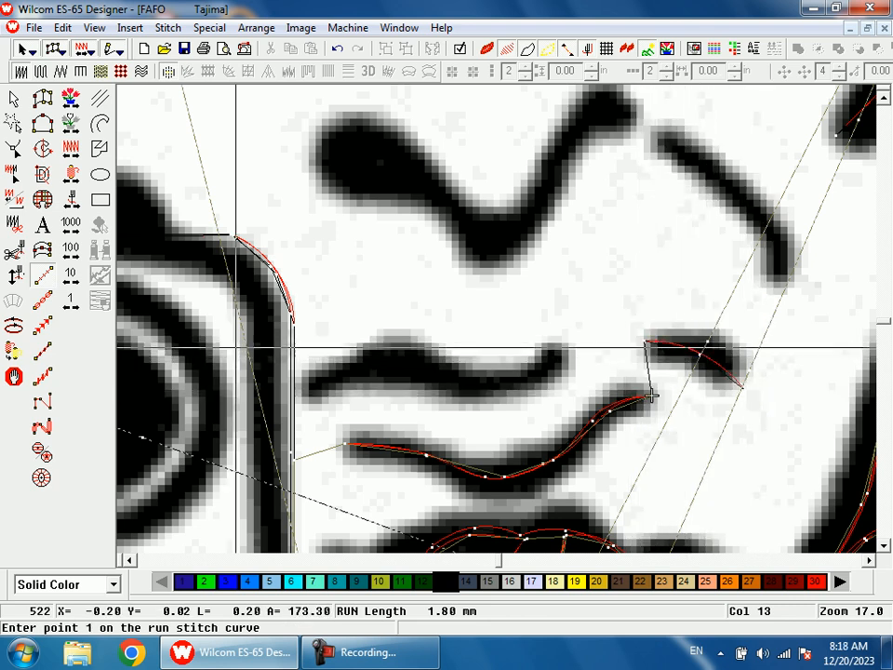
Branch off the lower mouth line's rising section and run-stitch the upper mouth line to the gun side and back
left_click(15, 175)
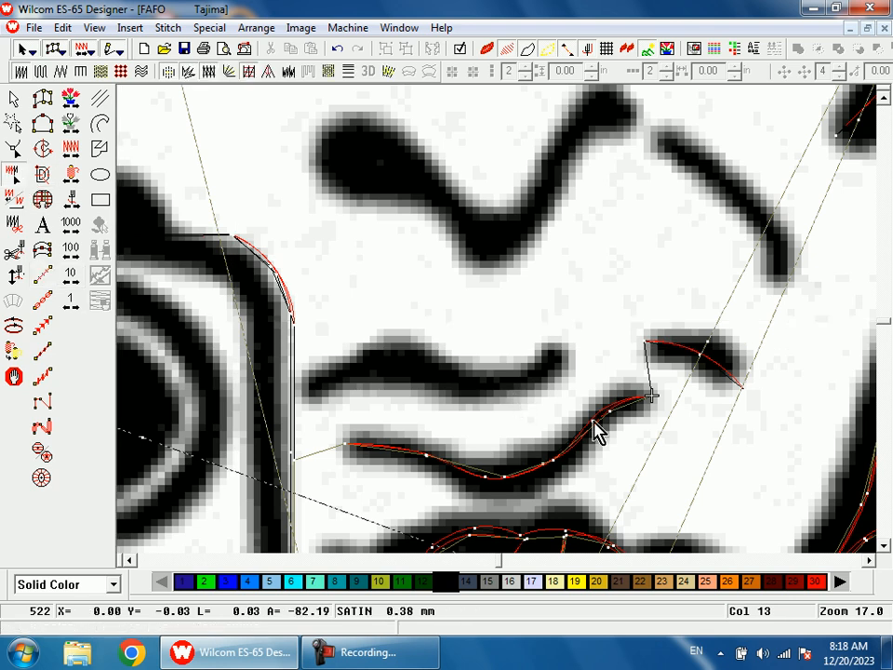
left_click(558, 352)
left_click(506, 379)
left_click(430, 374)
right_click(384, 363)
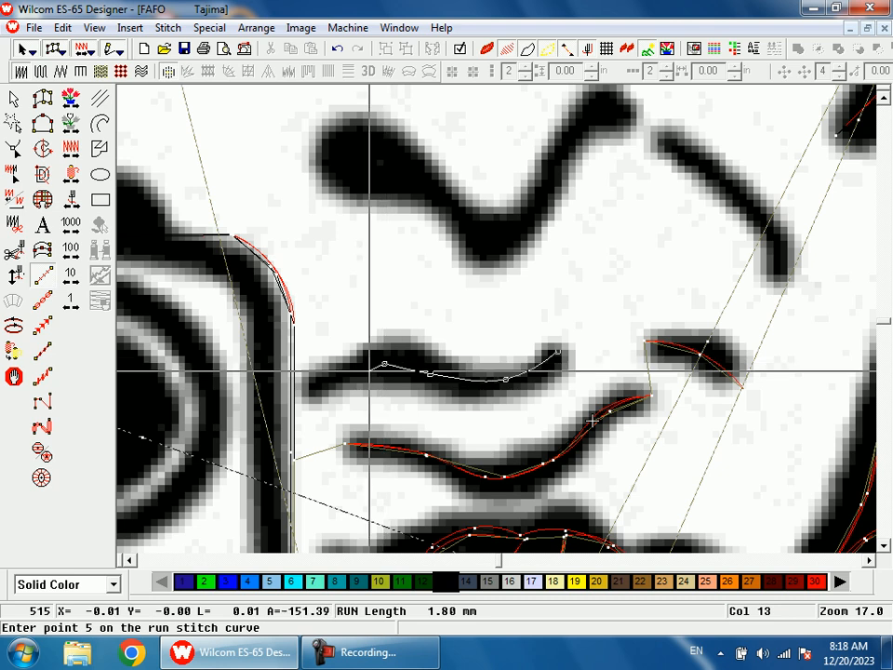
left_click(327, 383)
right_click(384, 364)
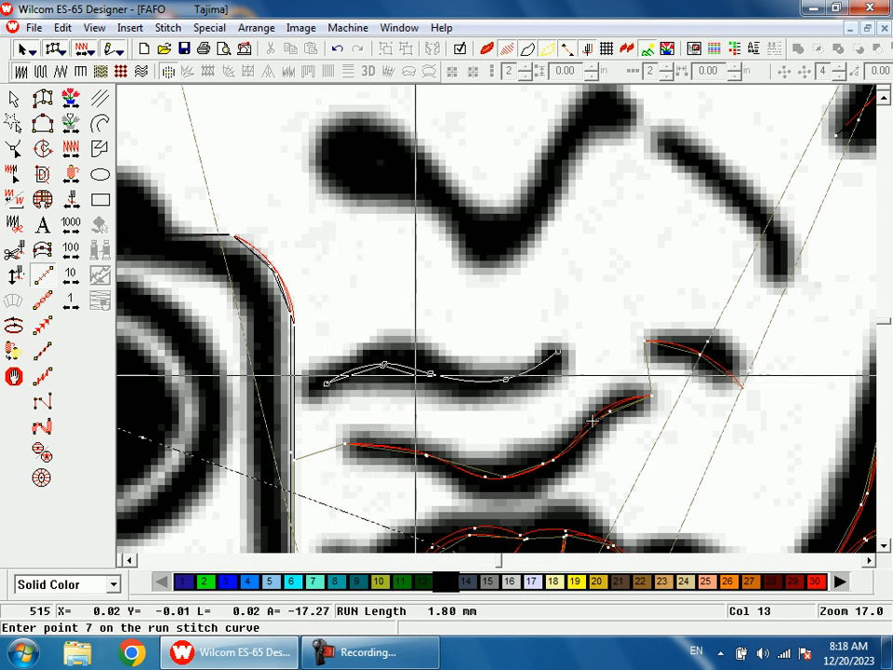
left_click(430, 376)
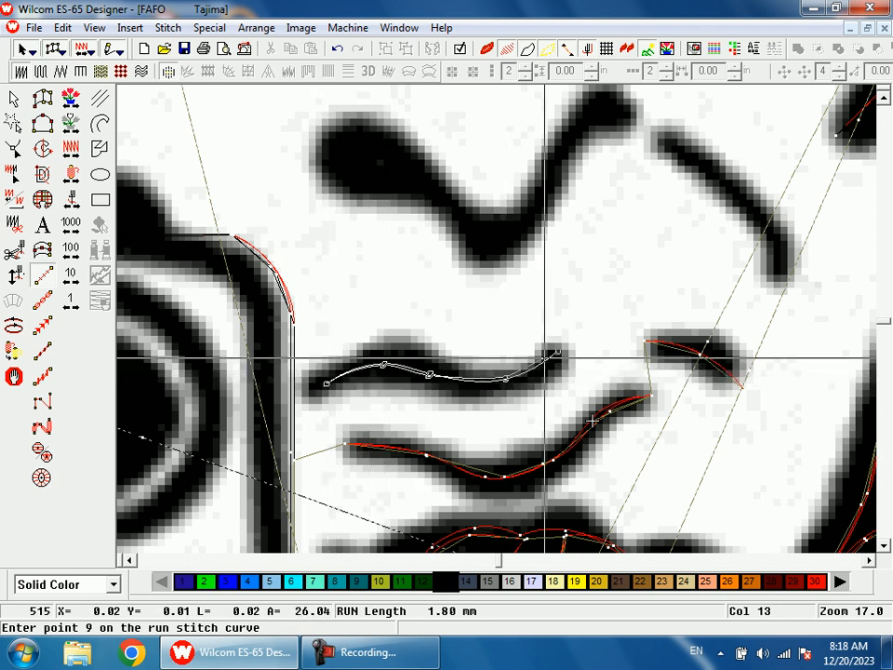
left_click(558, 354)
key("Return")
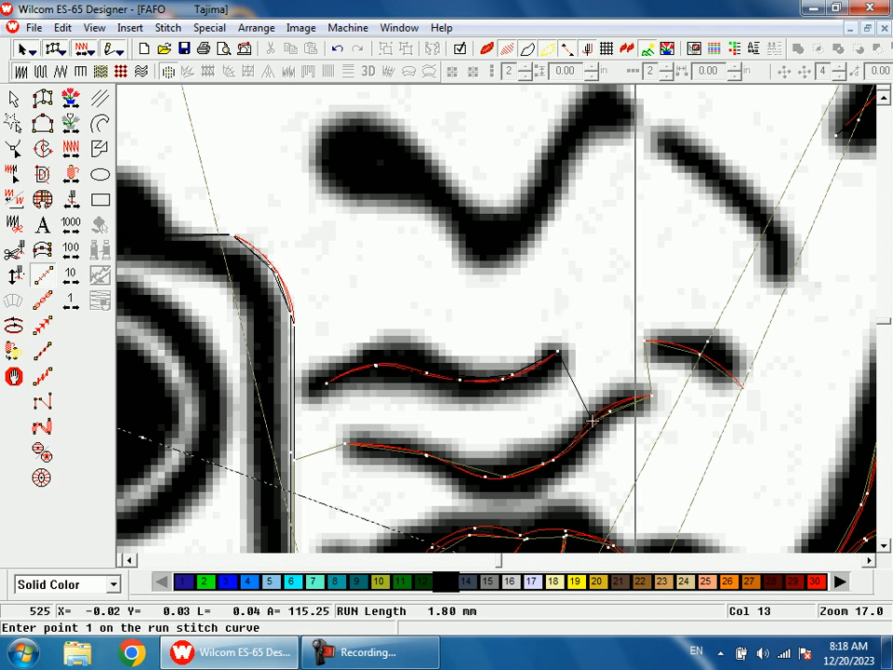
Set the insertion position at the temple beside the undigitized eye and choose Run stitch
key("shift+z")
key("shift+z")
scroll(483, 225, "up", 3)
key("b")
left_click_drag(479, 255, 562, 414)
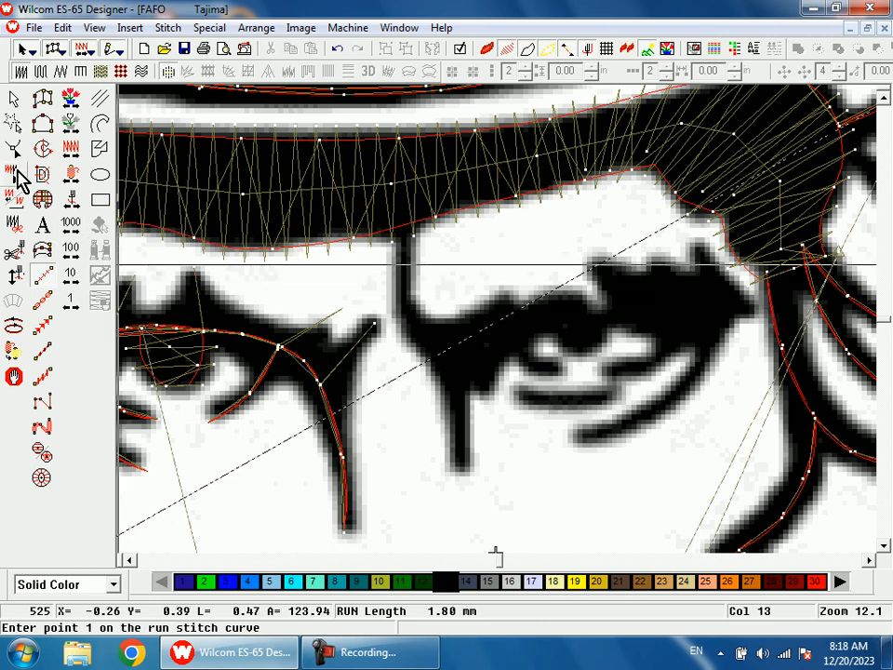
left_click(15, 173)
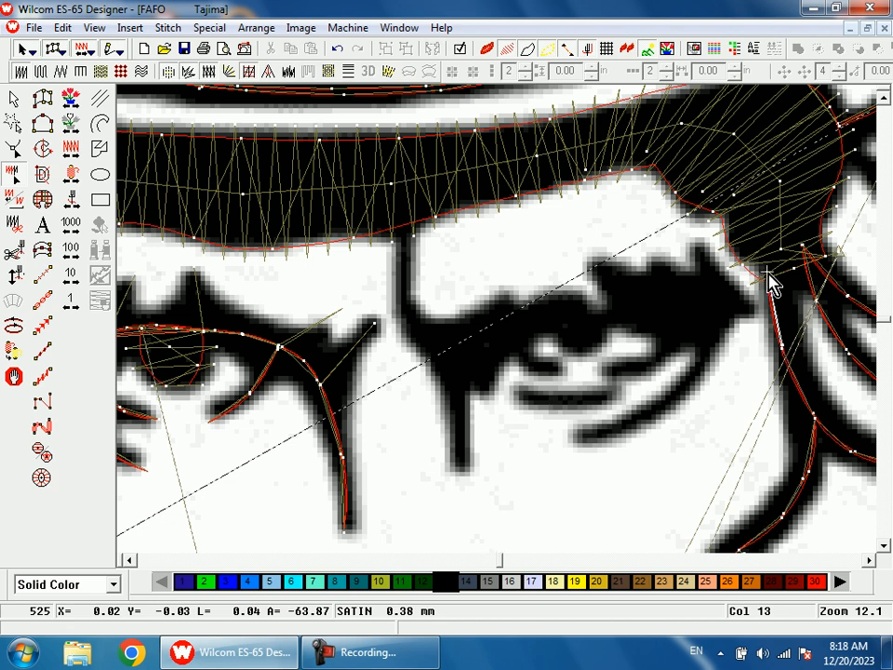
key("r")
Trace a run stitch from the outer corner of the undigitized eye up into the eyebrow's outer spike and back
left_click(749, 310)
left_click(724, 290)
left_click(696, 248)
left_click(713, 279)
left_click(726, 294)
Continue the run stitch along the upper lid from the outer spike to the inner eye corner beside the nose
left_click(672, 304)
left_click(609, 317)
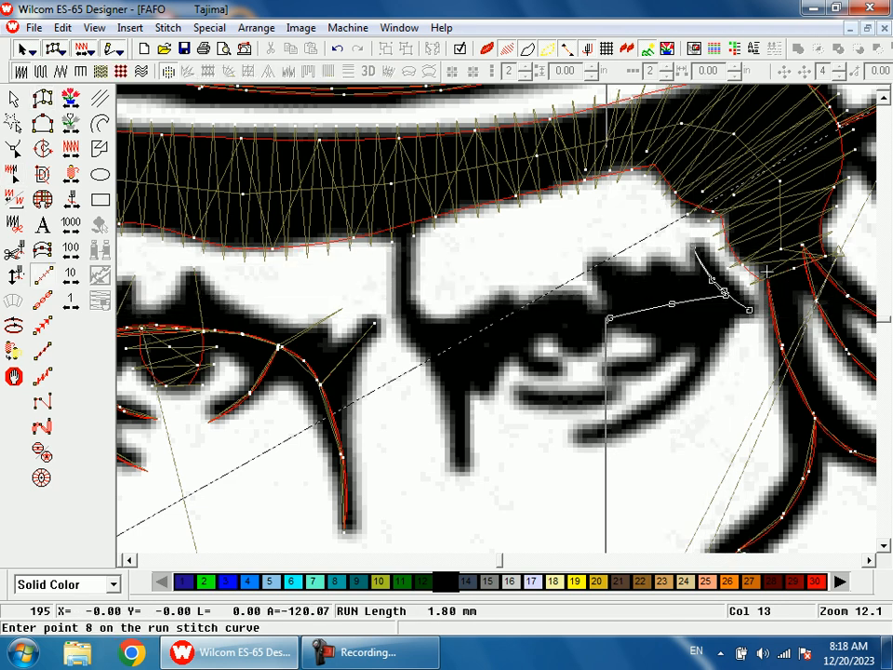
left_click(576, 313)
left_click(522, 320)
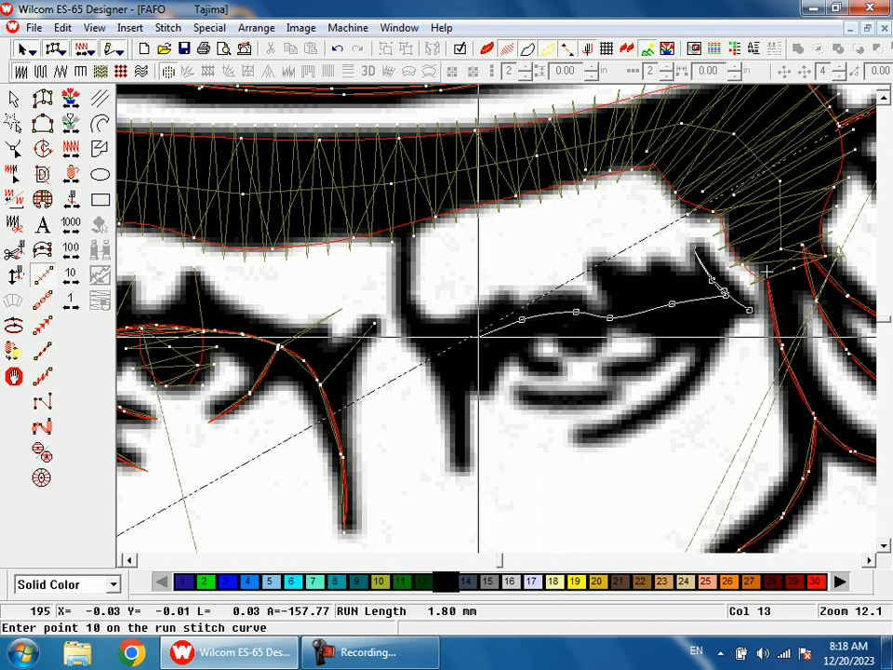
left_click(482, 337)
left_click(442, 361)
From the inner eye corner, run-stitch the furrow line up into the hat band and the nose-side line down, returning each time
left_click(413, 325)
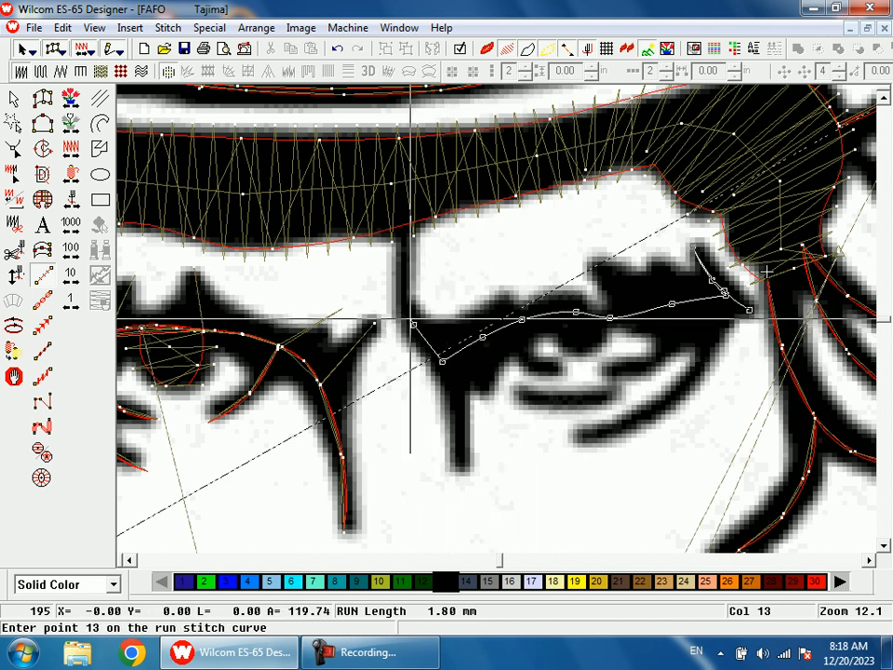
left_click(402, 278)
left_click(402, 211)
left_click(403, 279)
left_click(416, 329)
left_click(442, 359)
left_click(458, 473)
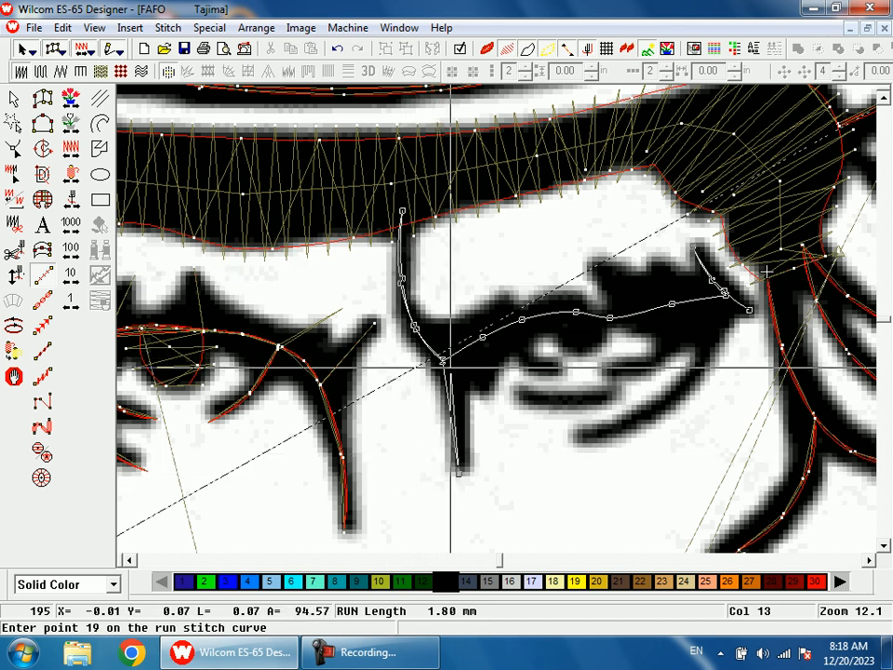
left_click(444, 359)
Just outward of the inner eye corner, run-stitch the short spike below the lid and the brow spike above it, both out and back
left_click(483, 337)
left_click(479, 366)
left_click(488, 411)
left_click(482, 370)
left_click(484, 336)
left_click(502, 279)
left_click(488, 331)
Branch off the upper lid and run-stitch the curve bounding the inner side of the eye opening, then return to the lid
left_click(514, 324)
left_click(521, 349)
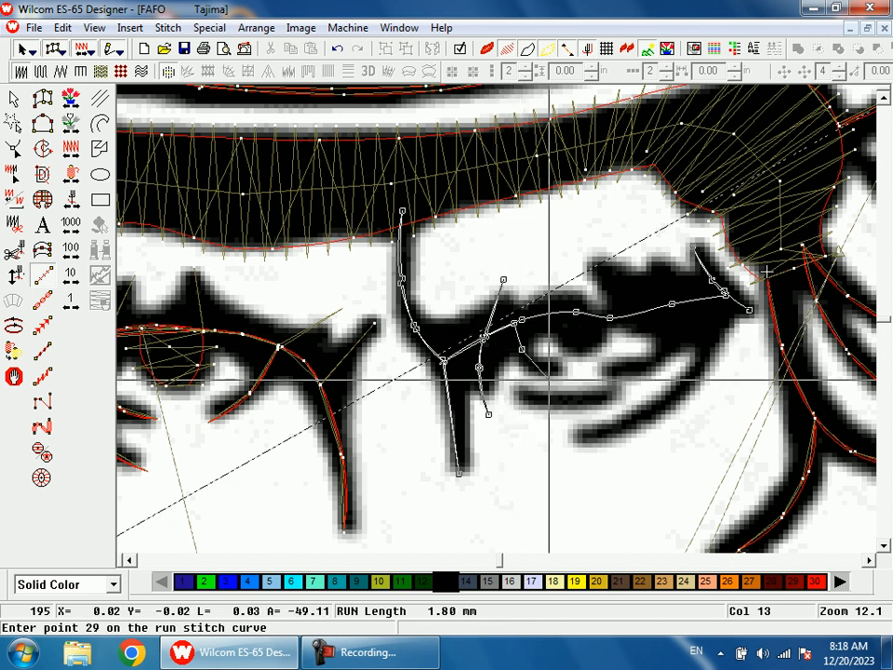
left_click(552, 372)
left_click(516, 322)
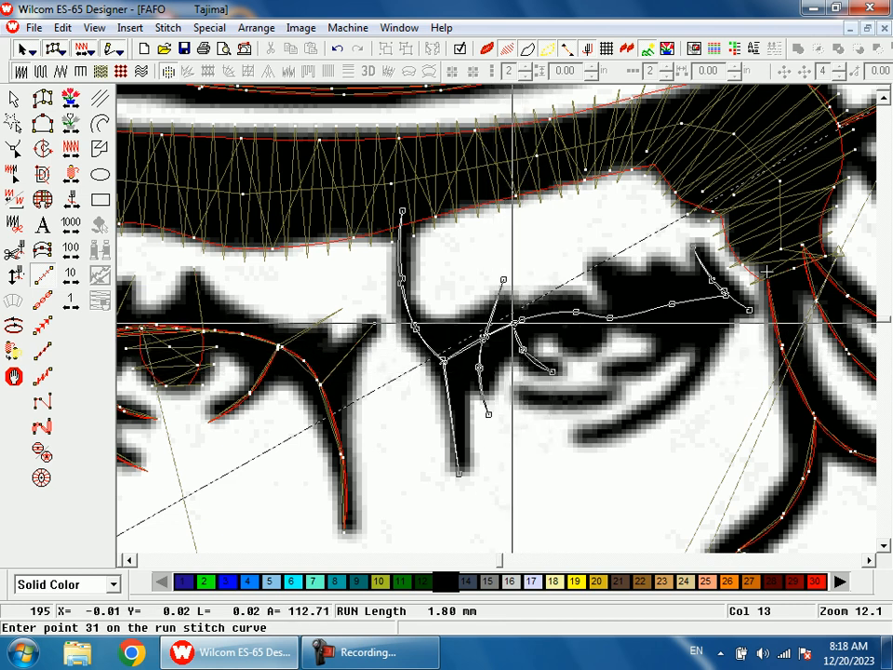
Retrace the upper lid toward the outer corner, adding run-stitched branches up into the brow's two middle spikes
left_click(527, 321)
left_click(526, 321)
left_click(577, 313)
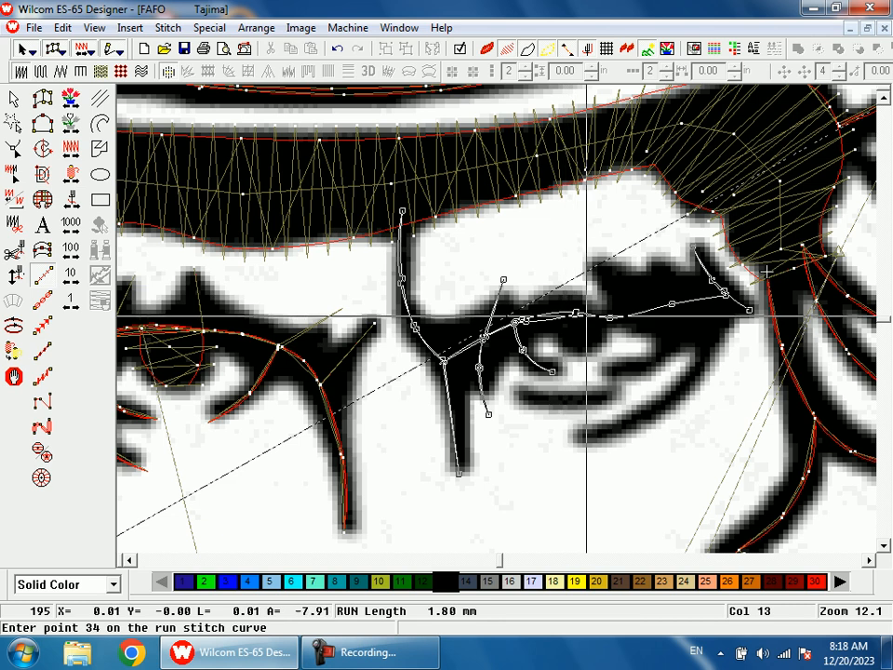
left_click(611, 319)
left_click(647, 310)
left_click(586, 263)
left_click(678, 303)
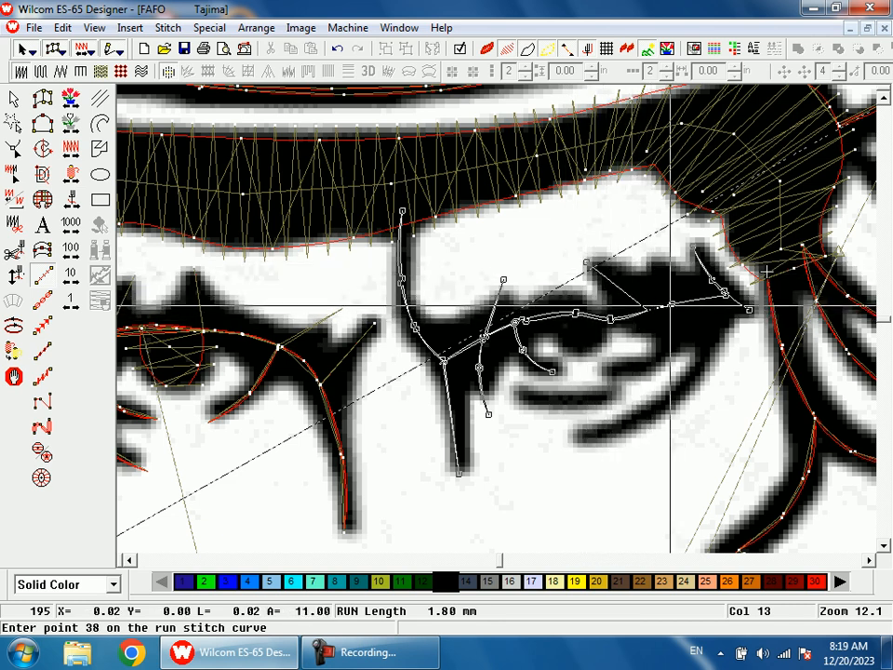
left_click(666, 276)
left_click(666, 277)
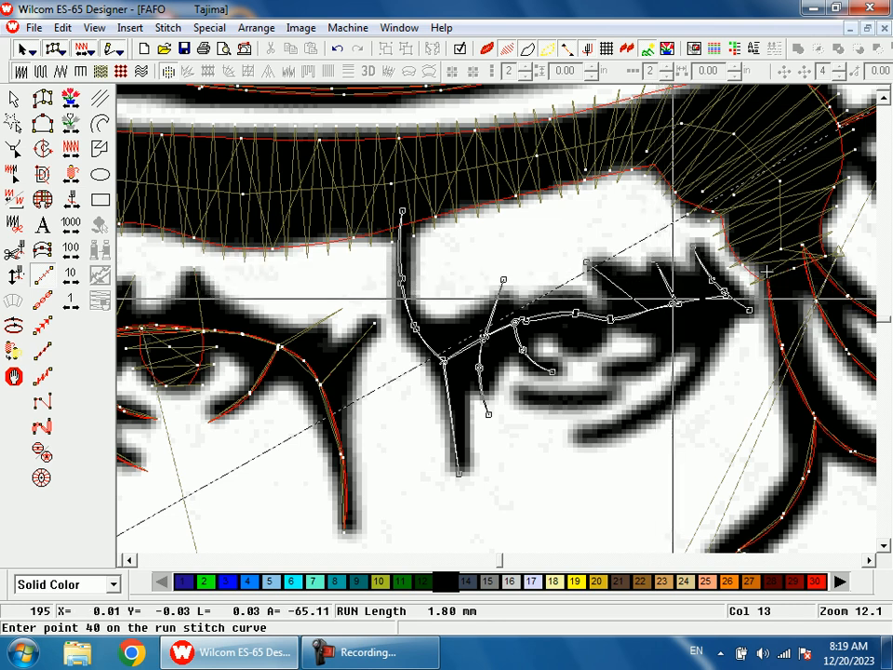
left_click(680, 309)
Run-stitch the curve bounding the outer side of the eye opening down from the lid and back
left_click(673, 339)
left_click(623, 360)
left_click(673, 307)
Continue to the outer eye corner, run-stitch the long curved crease below the eye and back, and finish the run
left_click(723, 296)
left_click(696, 358)
left_click(691, 375)
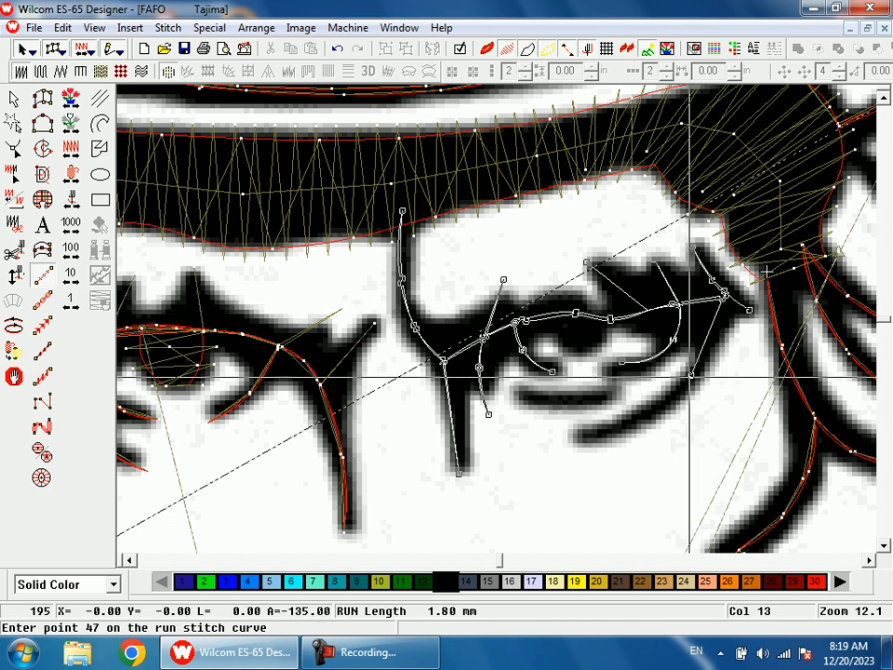
left_click(597, 439)
left_click(694, 374)
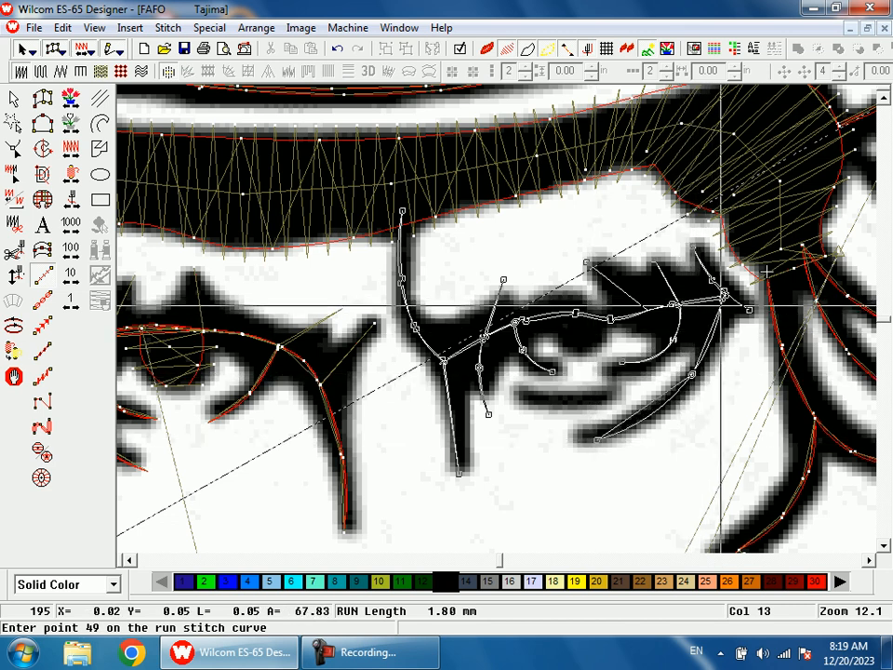
left_click(726, 298)
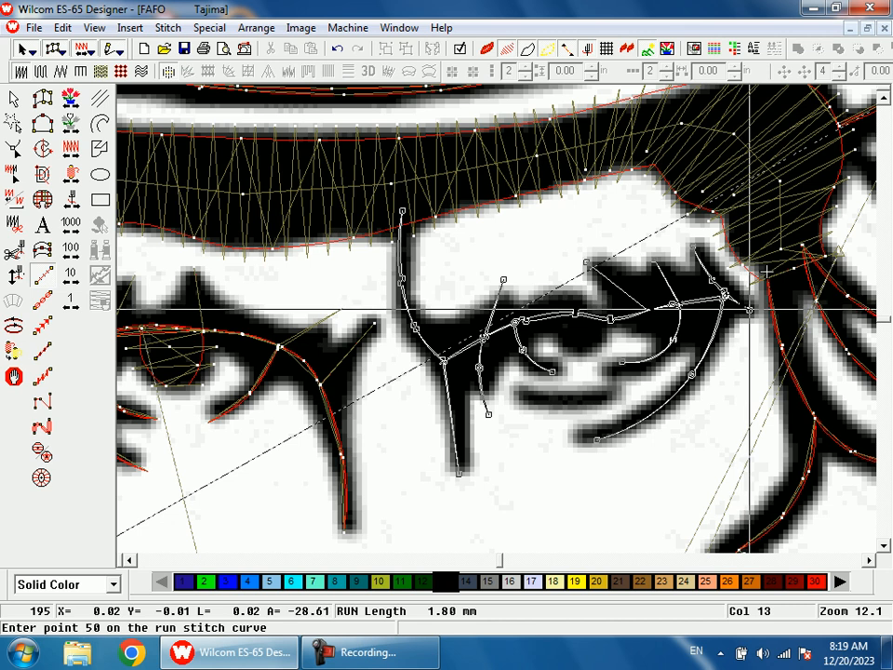
key("Return")
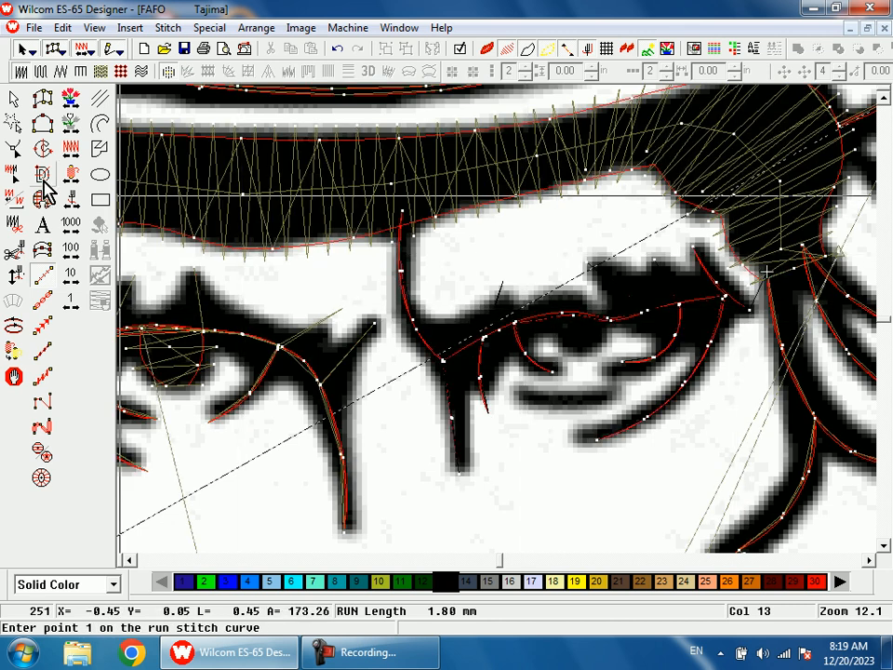
Set the insertion position at the tip of the inner lower-lid curve and run-stitch the short line under the eye, out and back
left_click(40, 180)
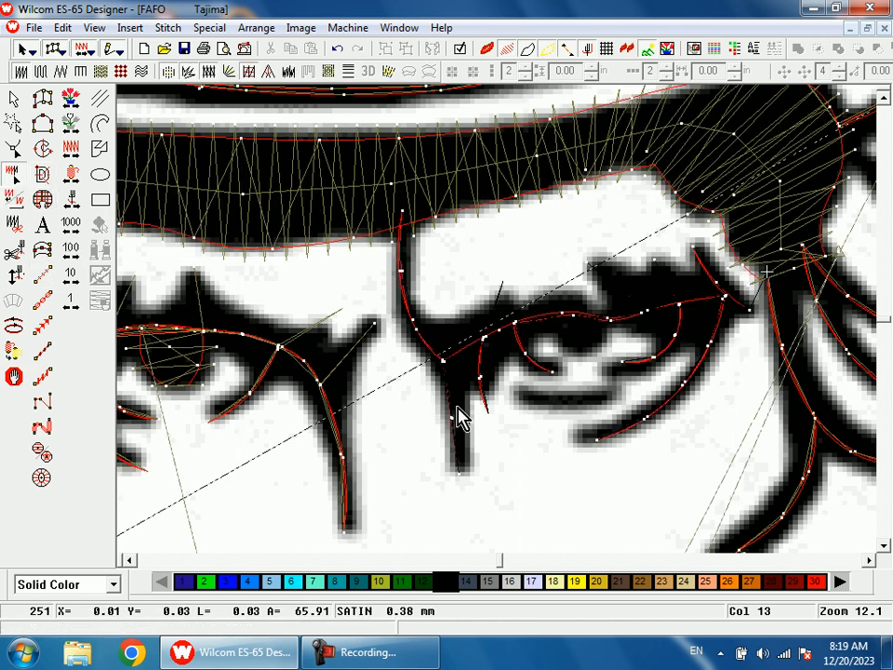
left_click(552, 371)
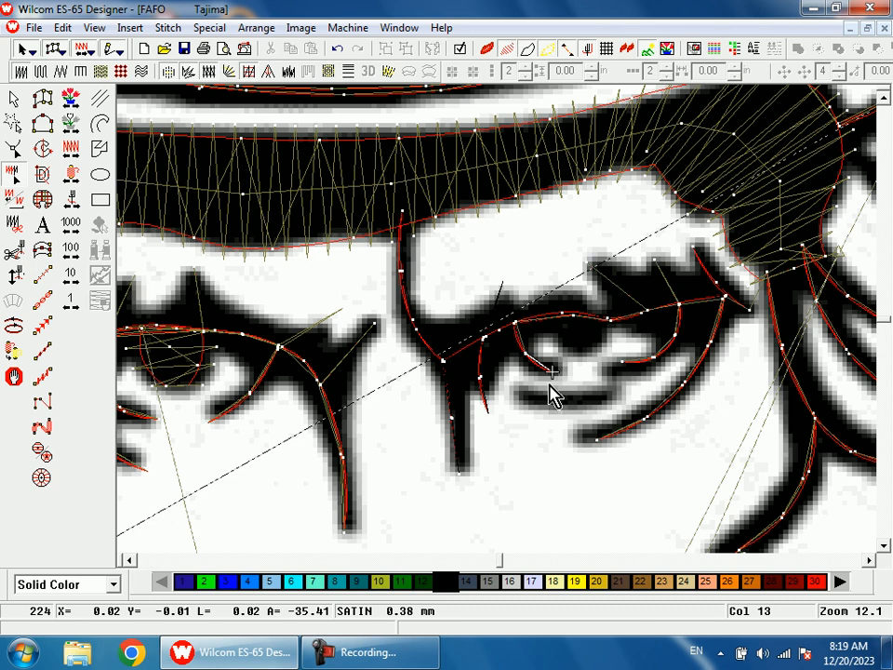
key("space")
key("space")
left_click(516, 390)
right_click(558, 398)
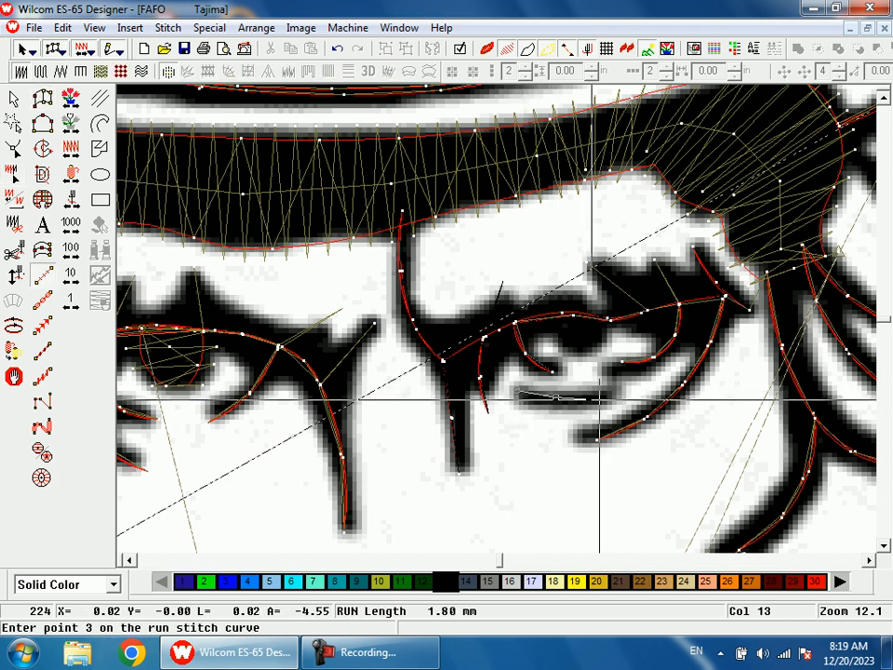
left_click(612, 399)
left_click(556, 400)
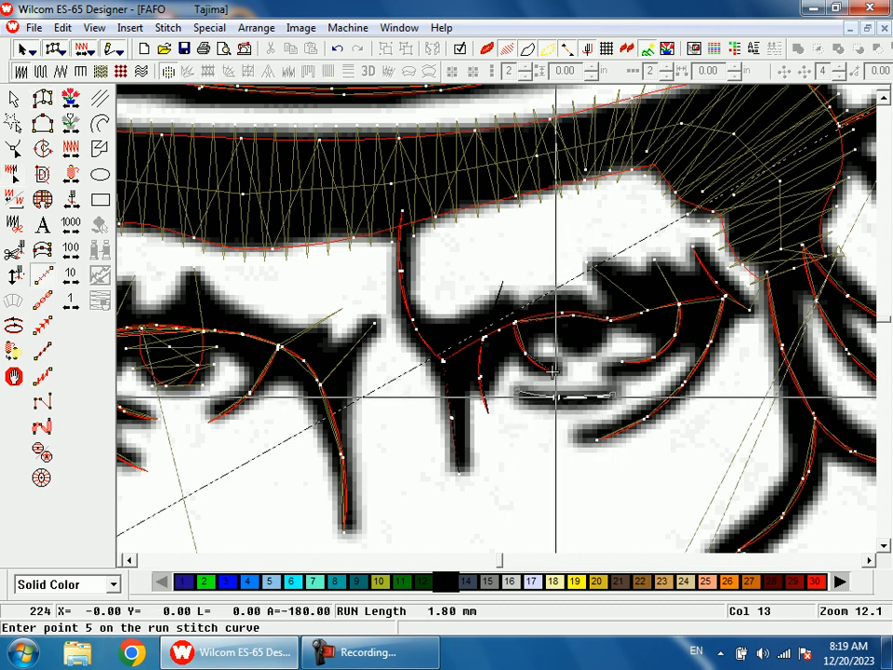
key("Return")
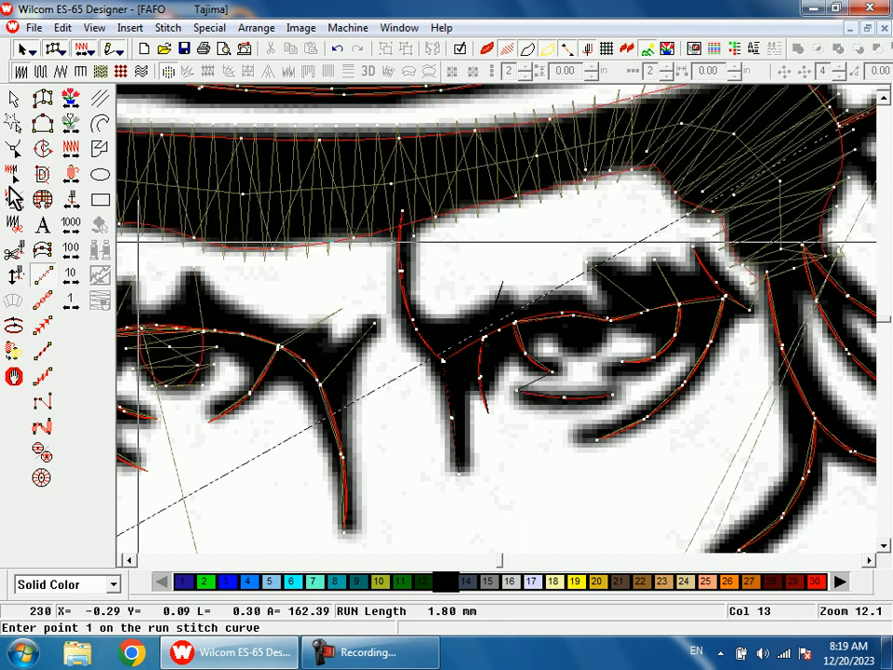
Set the insertion position on the upper lid line beside the iris for a satin column
left_click(12, 174)
left_click_drag(490, 299, 624, 475)
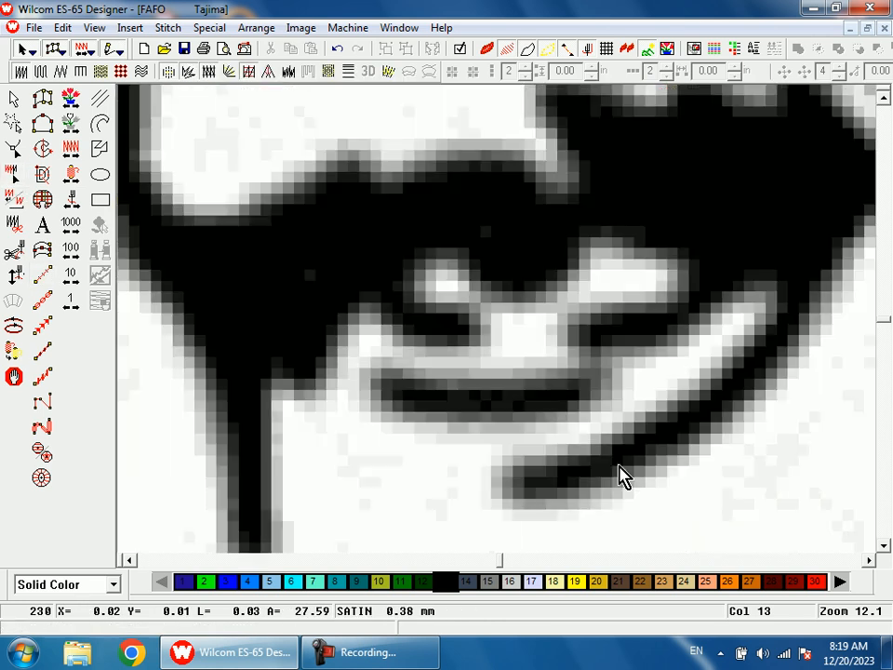
key("space")
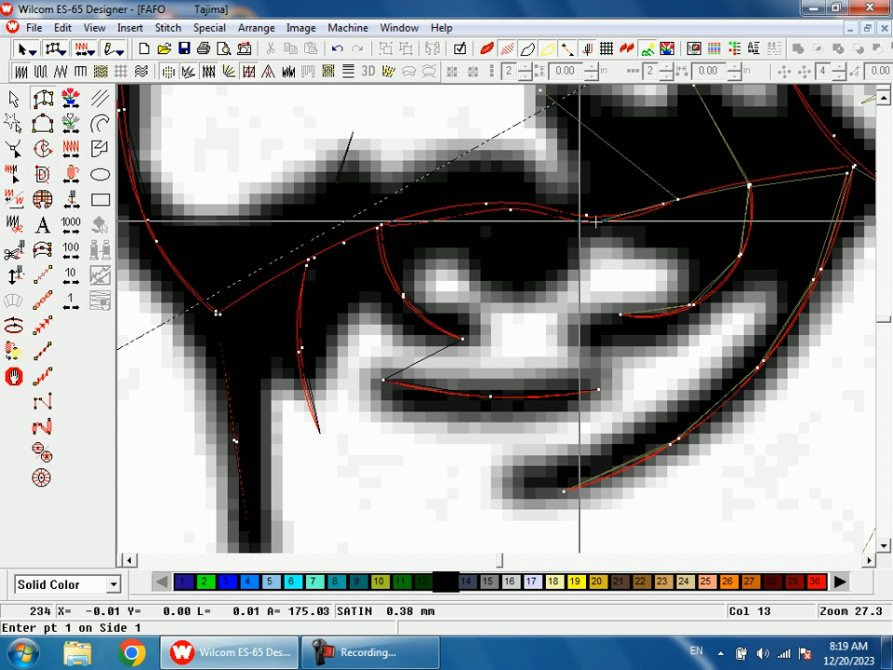
key("space")
right_click(575, 221)
right_click(483, 211)
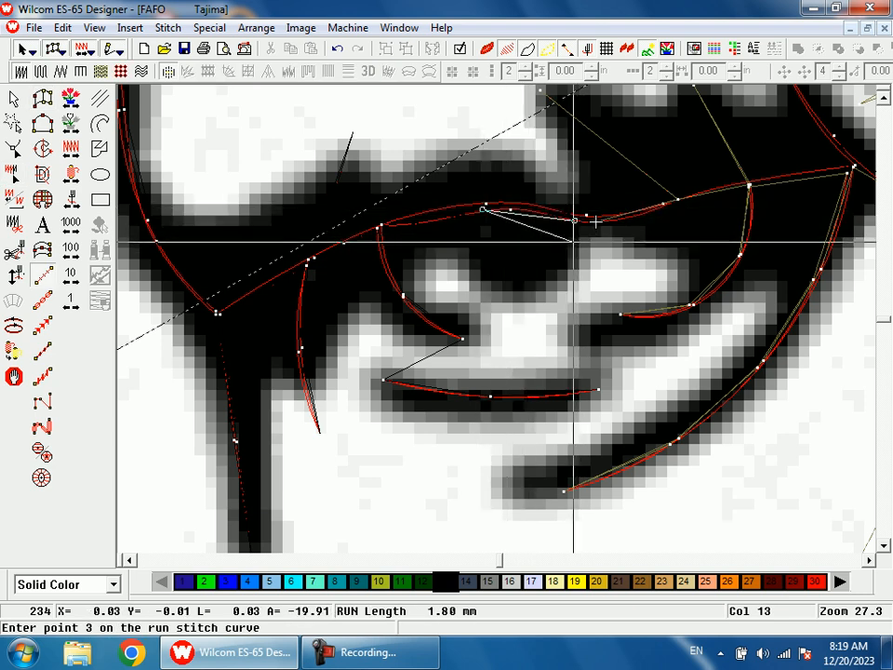
Digitize the iris as a satin column tapering from the upper lid line down to its rounded lower edge
key("space")
left_click(560, 216)
right_click(478, 218)
right_click(559, 251)
right_click(487, 252)
left_click(513, 280)
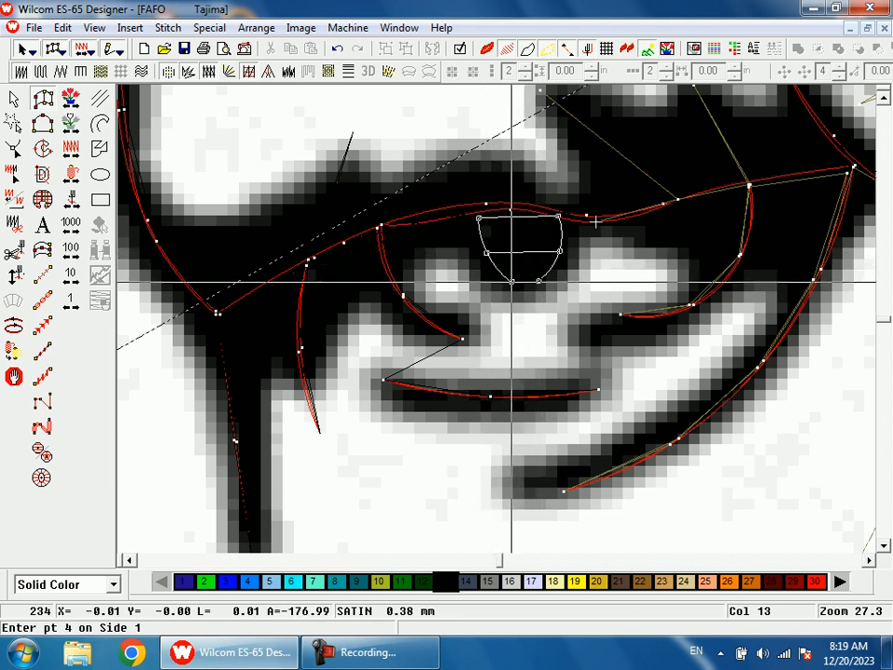
key("Return")
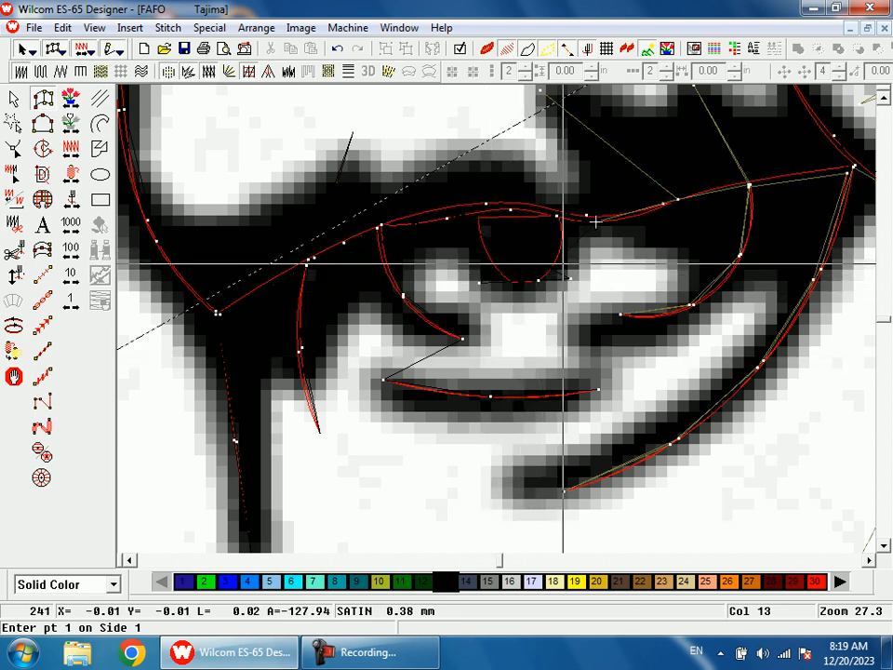
Move the iris column's exit point to its upper outer corner in Reshape mode with the artwork hidden
key("d")
key("h")
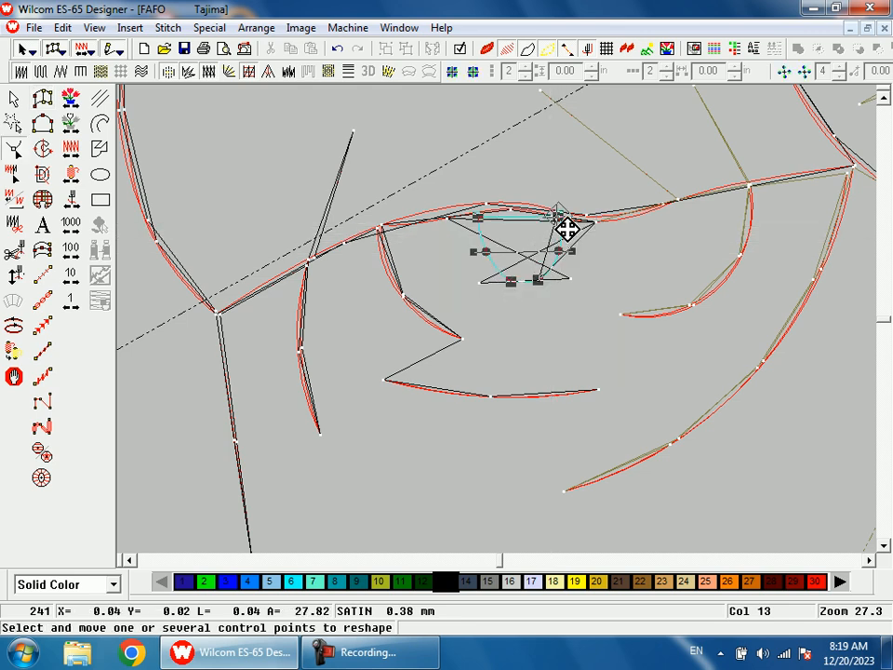
key("Return")
key("Escape")
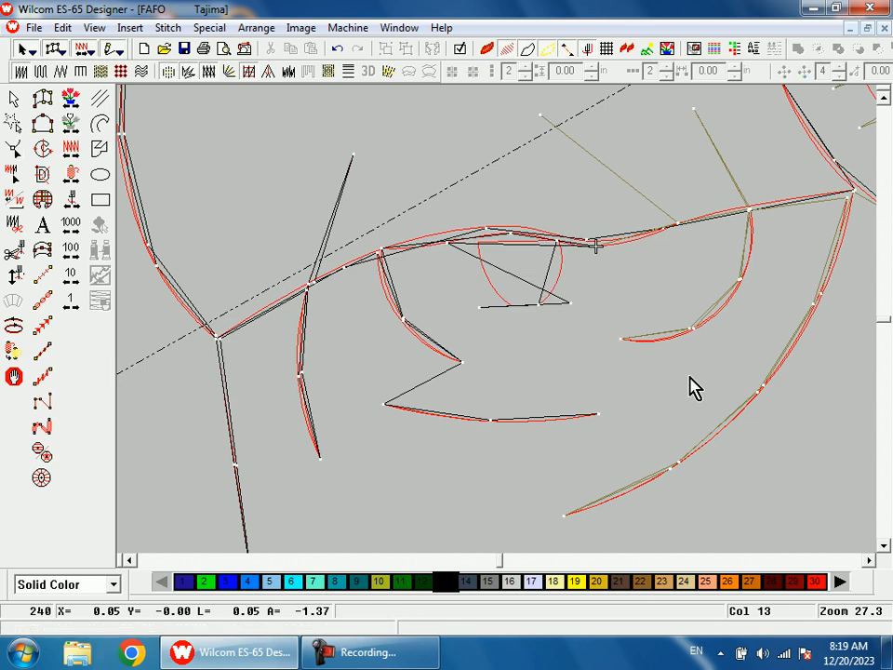
key("d")
Set the insertion position on the gun outline's top edge and digitize the rounded front sight above it as a satin column
scroll(693, 386, "down", 3)
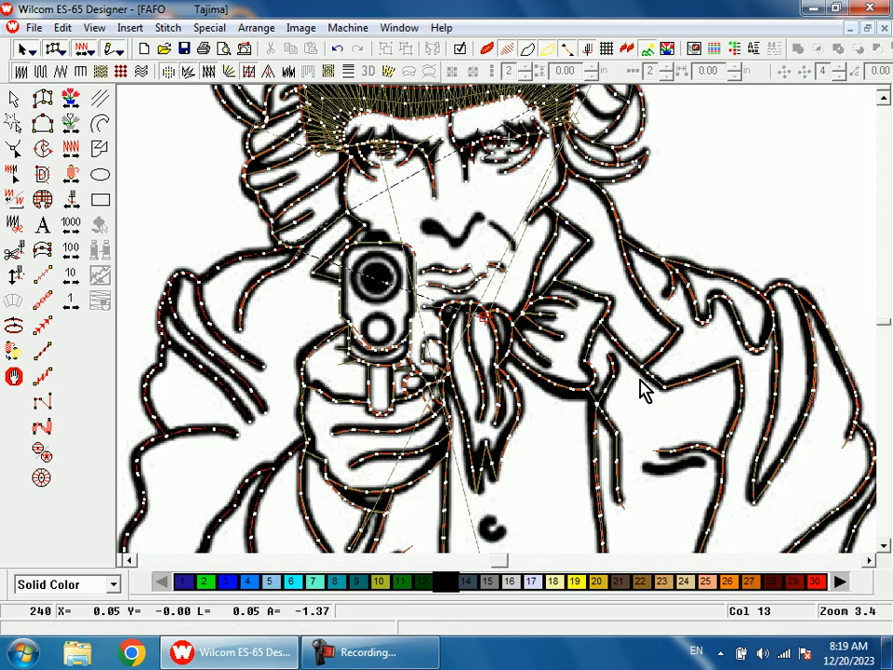
scroll(453, 227, "down", 5)
scroll(433, 282, "up", 5)
key("b")
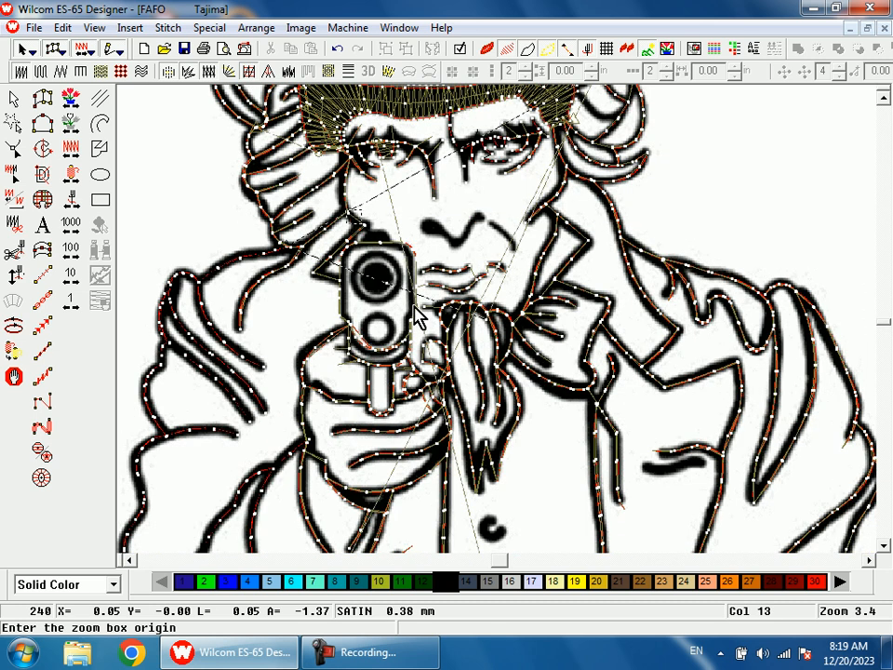
left_click_drag(416, 315, 316, 228)
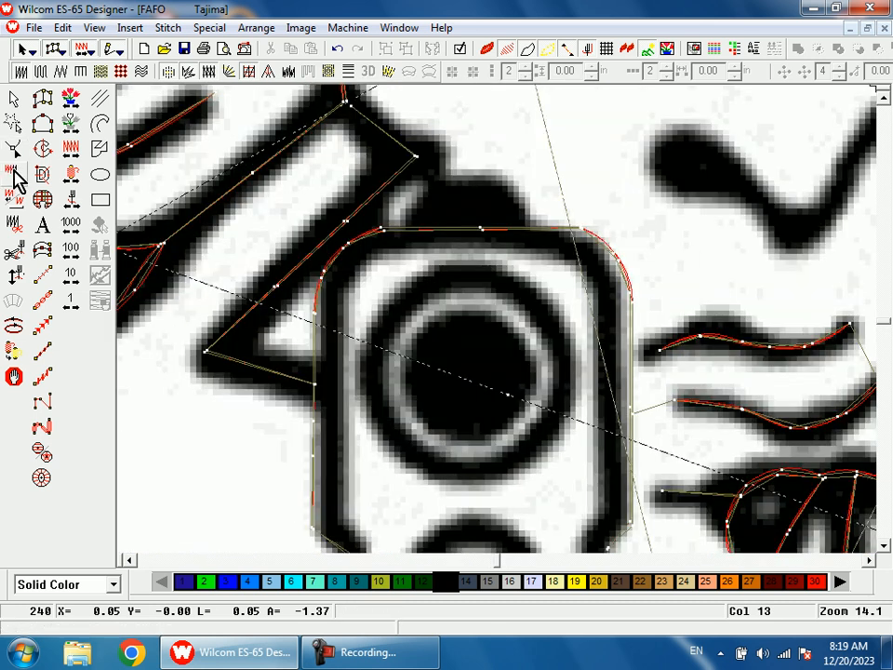
left_click(15, 176)
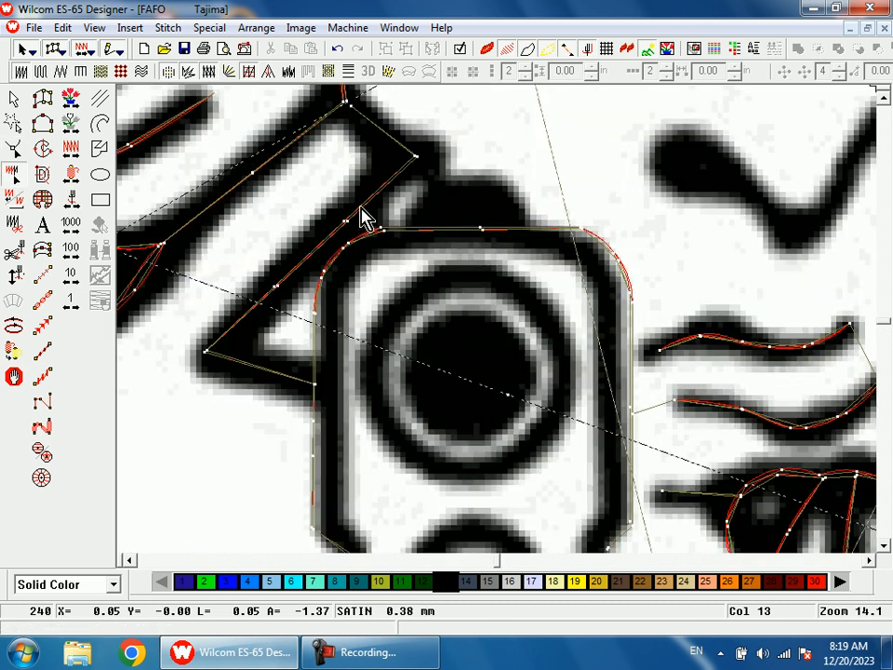
key("a")
left_click(519, 228)
left_click(514, 203)
left_click(428, 225)
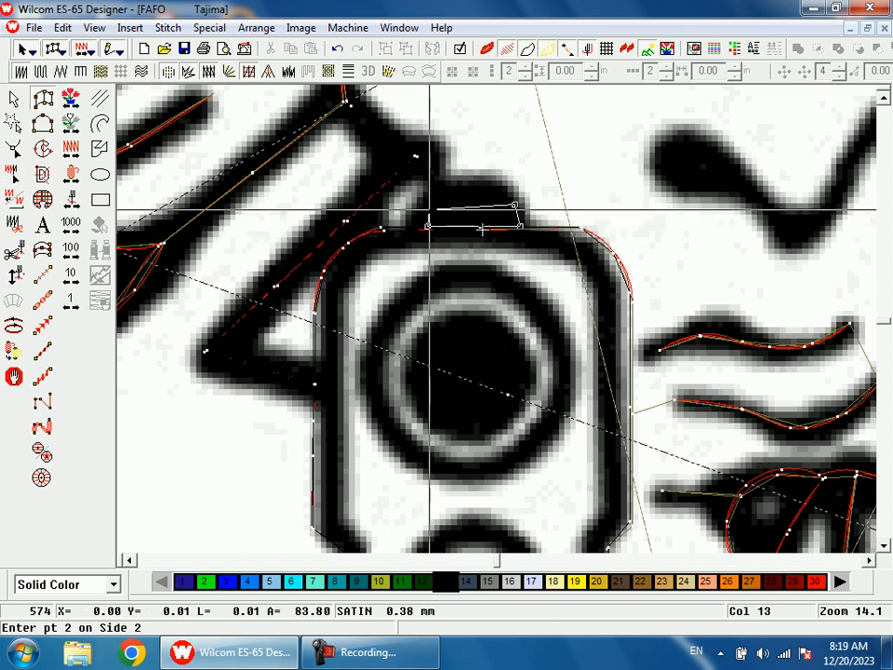
left_click(430, 206)
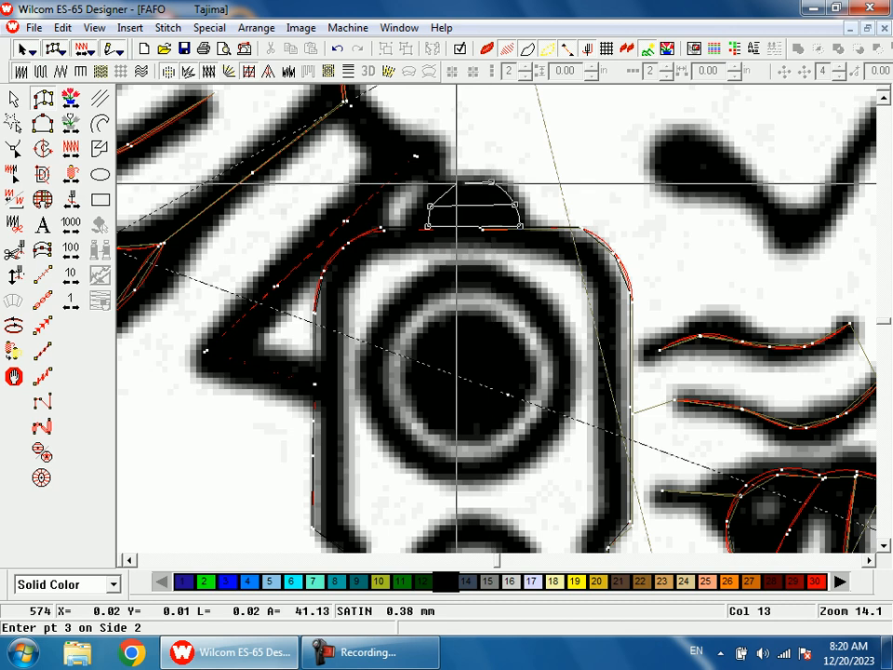
left_click(454, 183)
key("Return")
Move the front sight column's exit point from its top to the base corner on the mouth side
key("h")
left_click_drag(454, 193, 519, 248)
scroll(527, 261, "up", 1)
key("Return")
key("shift+z")
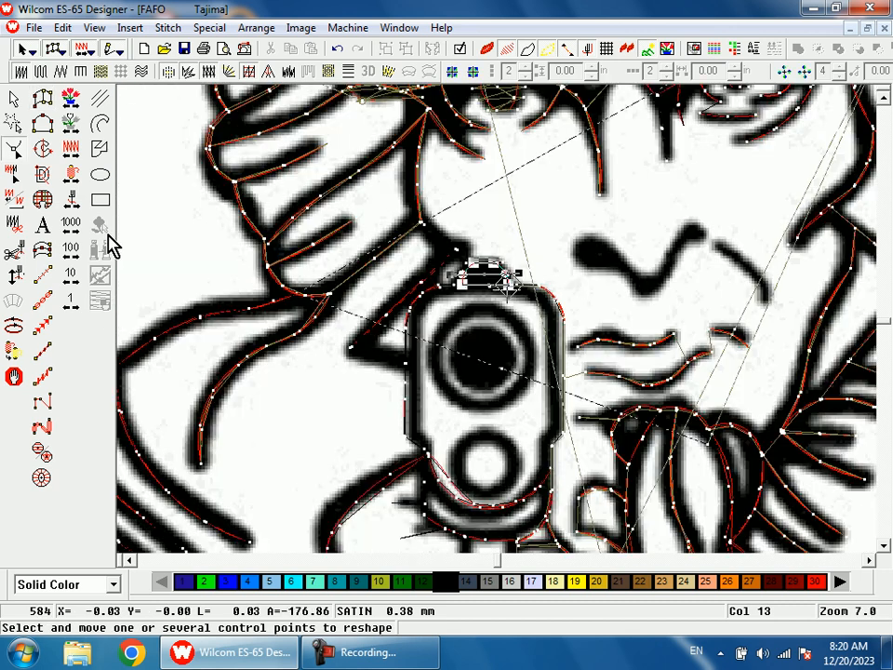
Set the insertion position on the gun outline's collar side, level with the muzzle, and choose Run stitch
left_click(14, 175)
key("b")
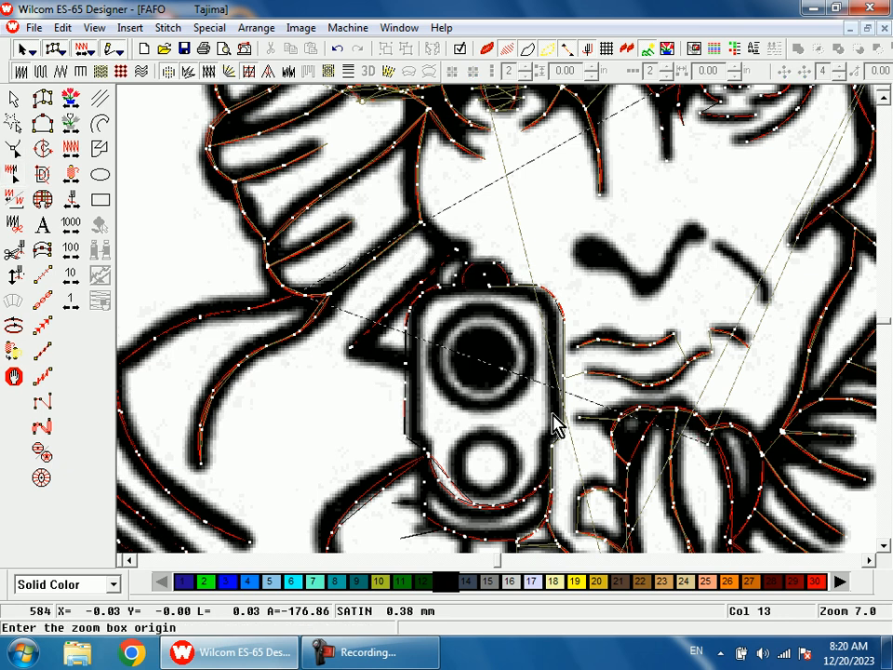
left_click_drag(409, 238, 638, 531)
key("d")
key("d")
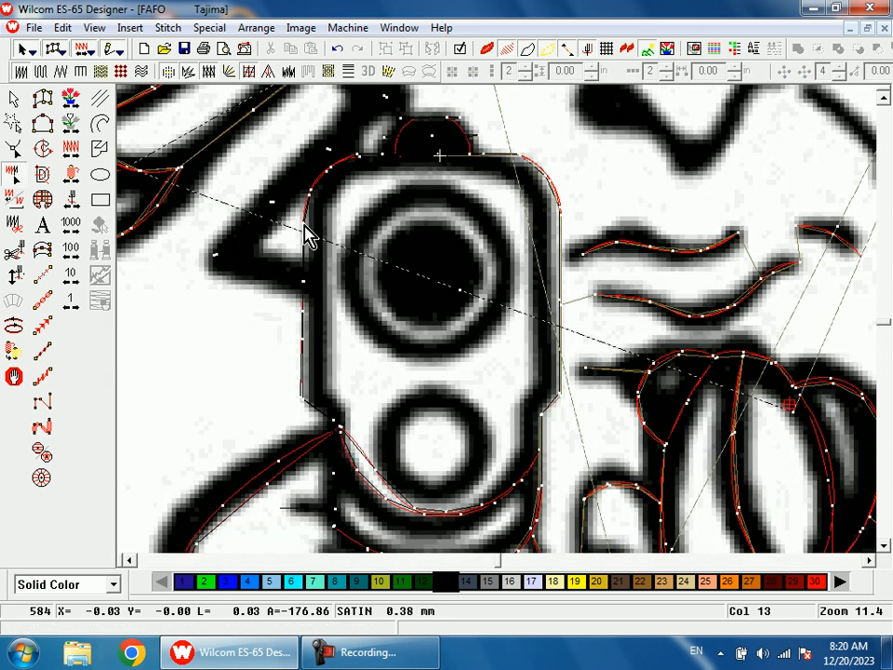
left_click(304, 225)
key("space")
Digitize the outer ring around the gun's muzzle as a closed run stitch that goes around twice
left_click(346, 263)
left_click(429, 353)
left_click(508, 276)
left_click(422, 199)
left_click(346, 262)
left_click(423, 198)
left_click(509, 276)
left_click(429, 353)
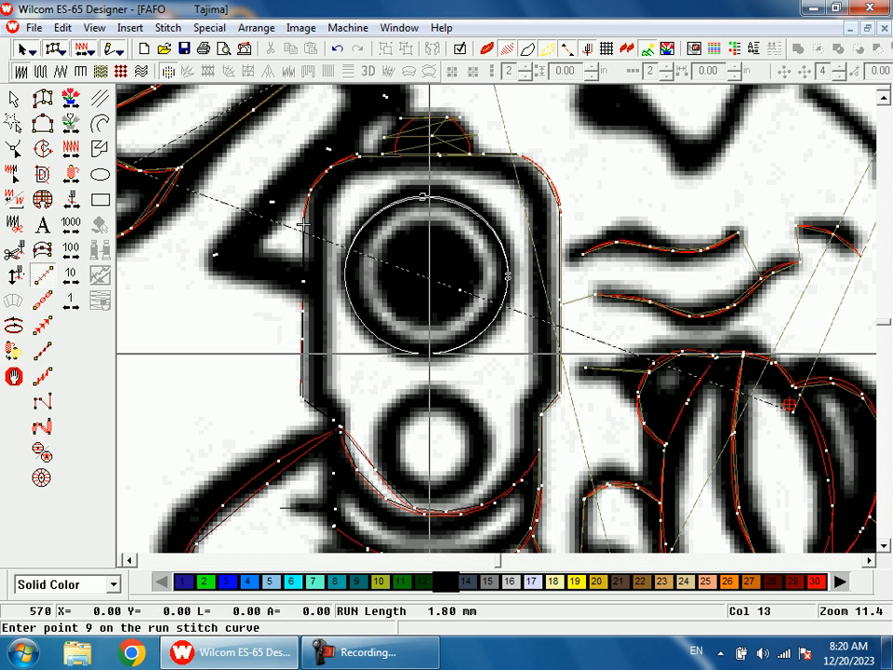
left_click(347, 270)
key("Return")
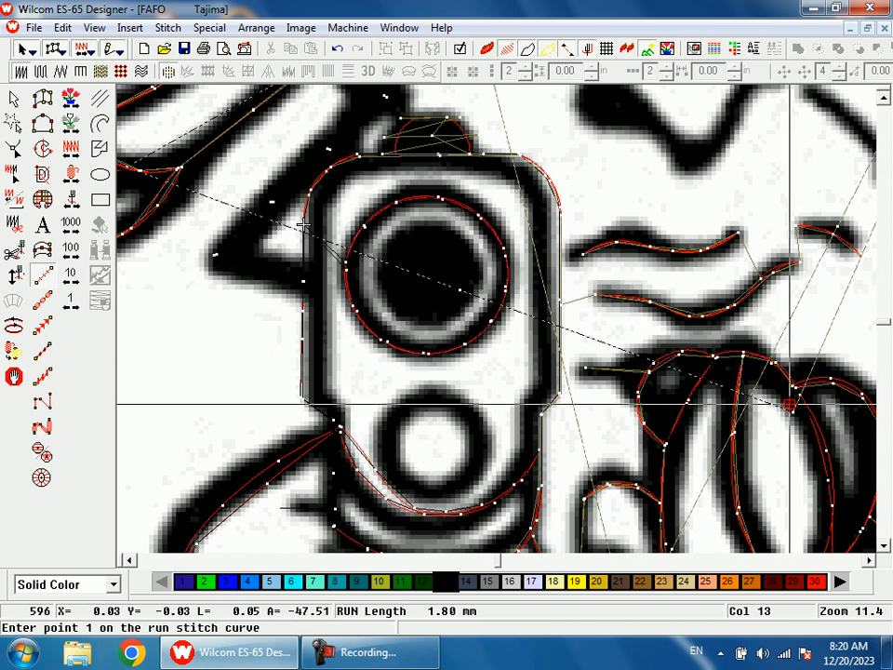
Set the insertion position on the muzzle ring and digitize the round black bore inside it as a satin column
left_click(14, 175)
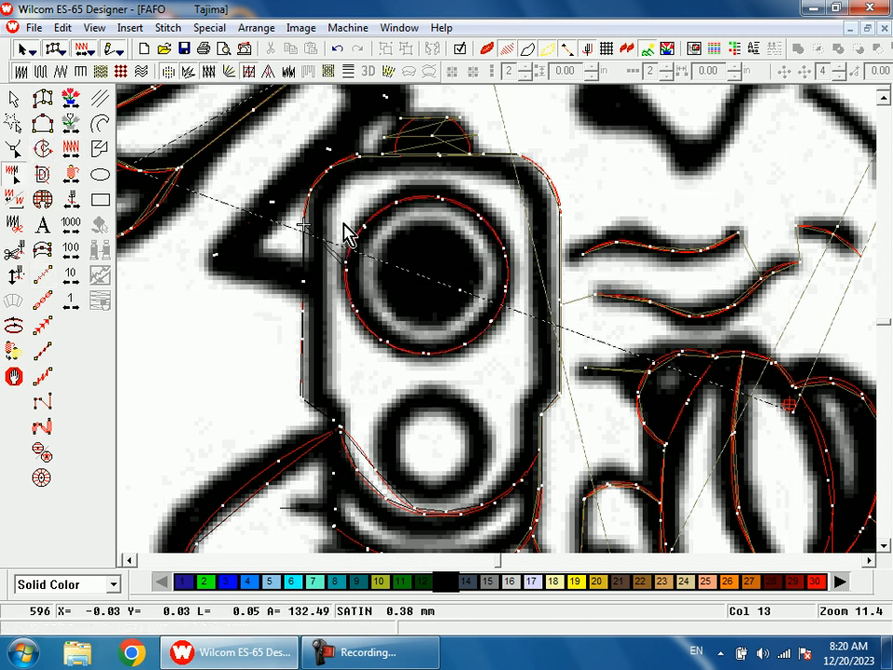
left_click(414, 228)
left_click(438, 228)
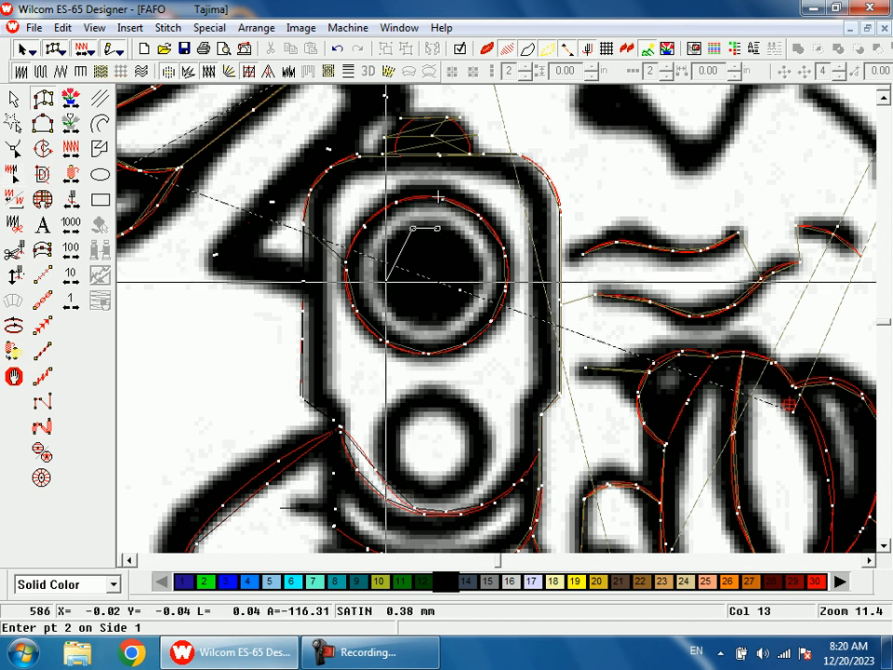
left_click(387, 268)
left_click(466, 268)
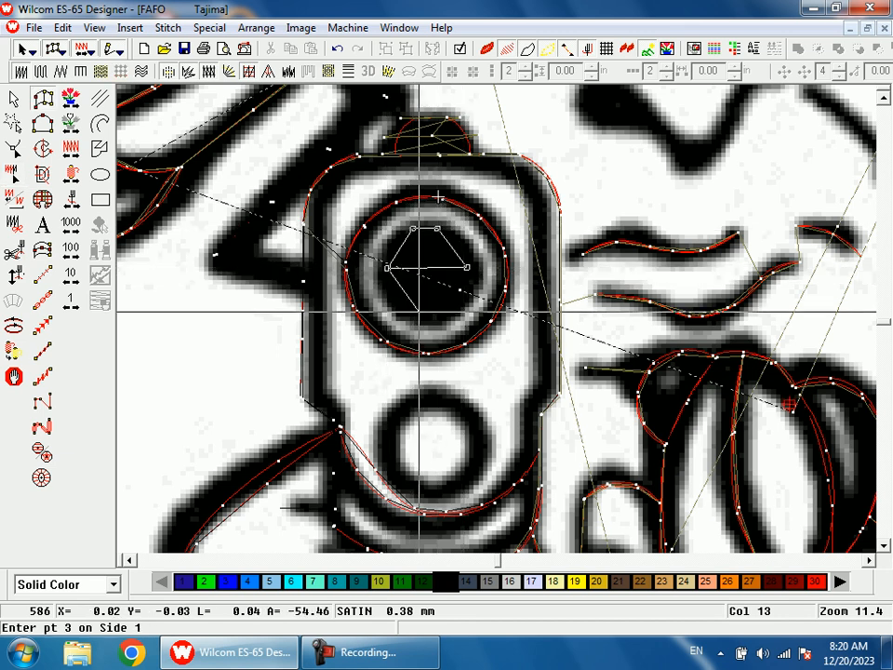
left_click(415, 312)
left_click(438, 313)
key("Return")
Move the bore column's exit point along its top edge to the entry corner in Reshape mode
key("h")
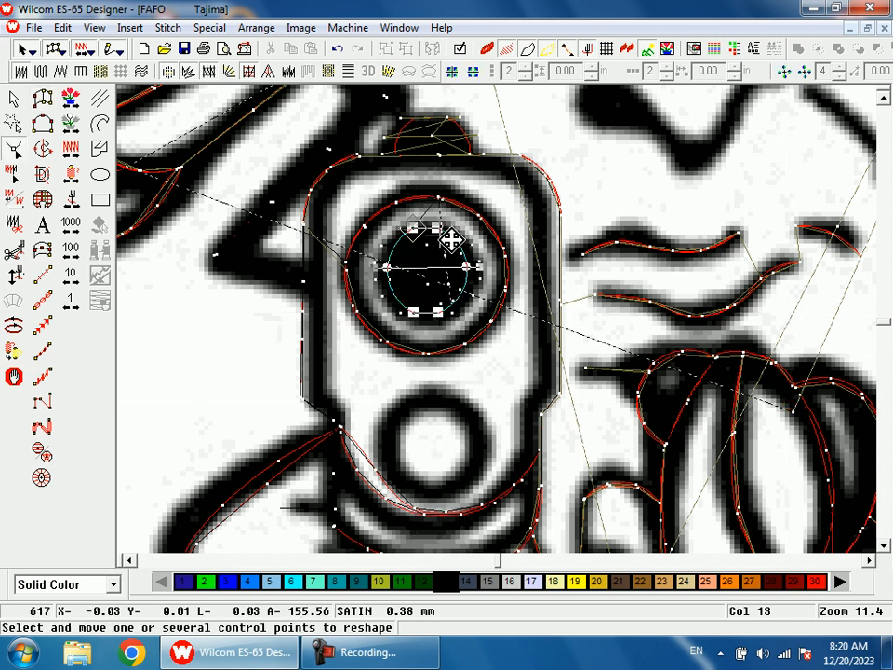
left_click_drag(441, 230, 413, 230)
key("Return")
key("Escape")
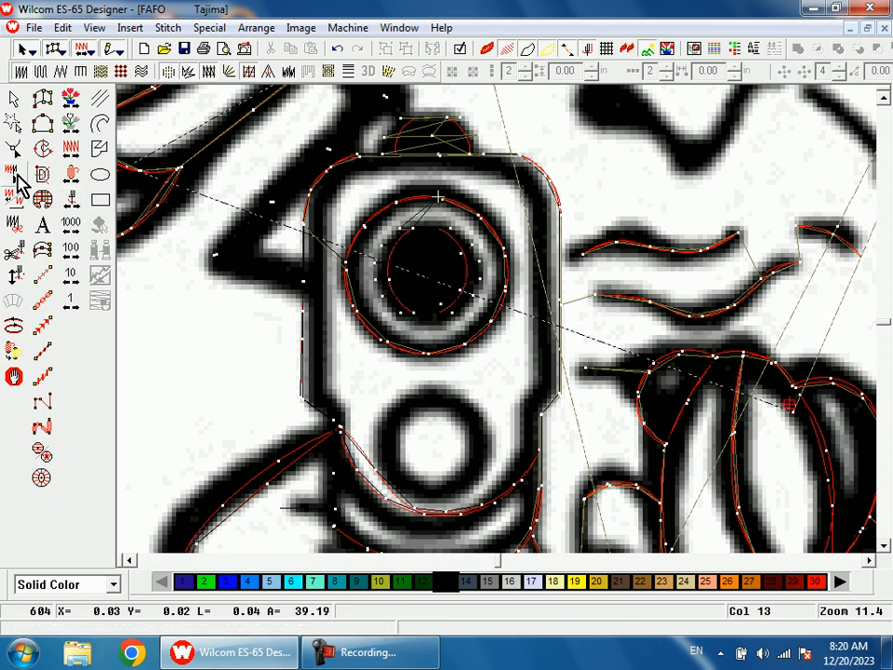
Set the insertion position on the gun's lower curved outline and digitize the small circle above it as a run stitch going around twice
left_click(18, 177)
scroll(401, 378, "down", 2)
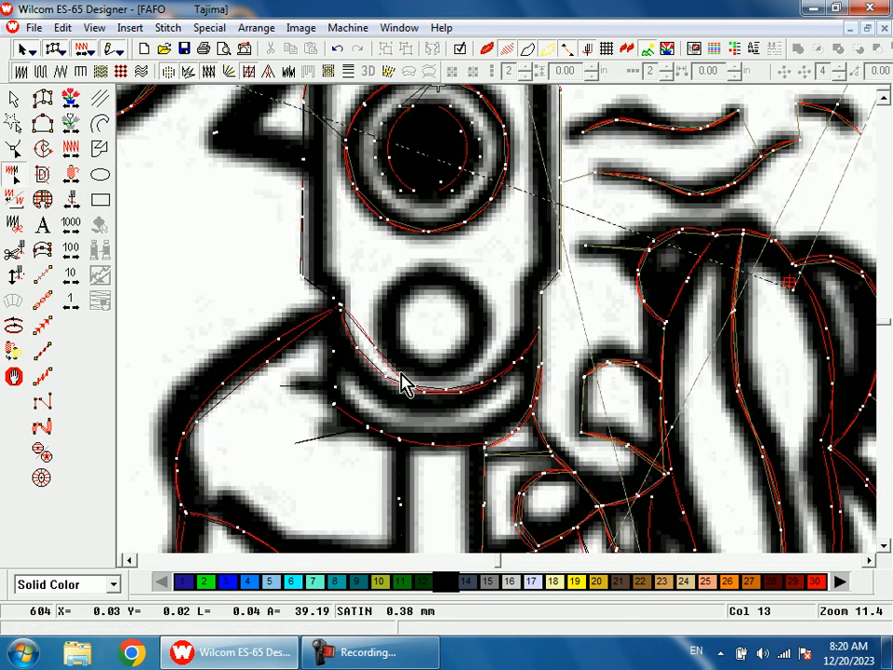
left_click(446, 390)
key("Return")
key("space")
left_click(429, 369)
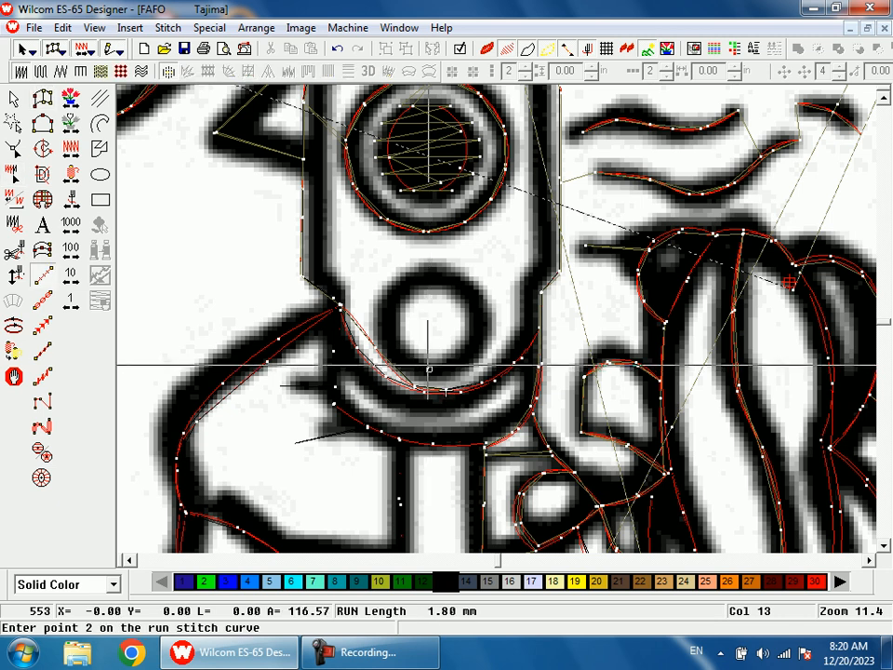
right_click(389, 319)
right_click(437, 273)
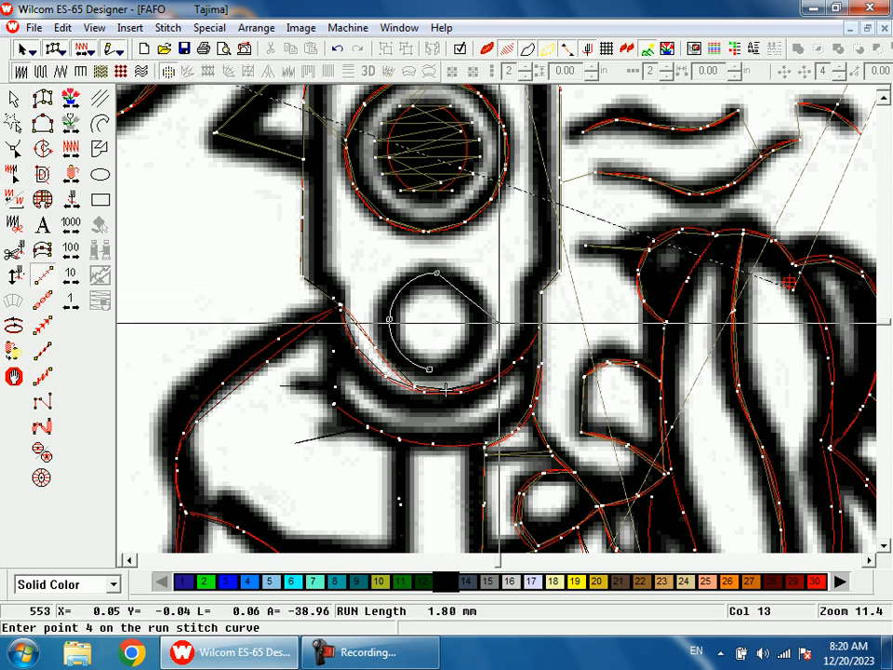
right_click(481, 319)
right_click(430, 367)
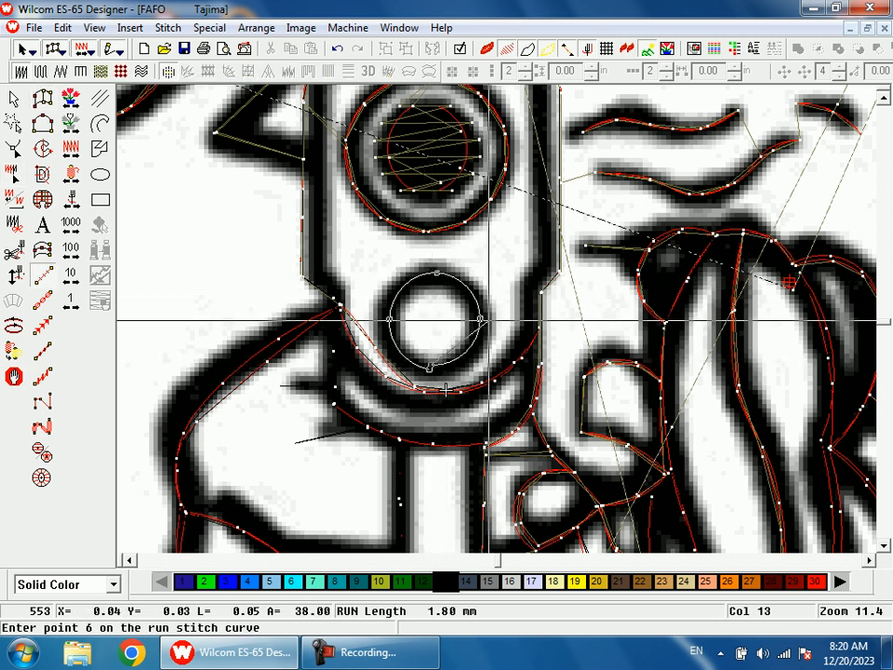
right_click(389, 319)
right_click(436, 273)
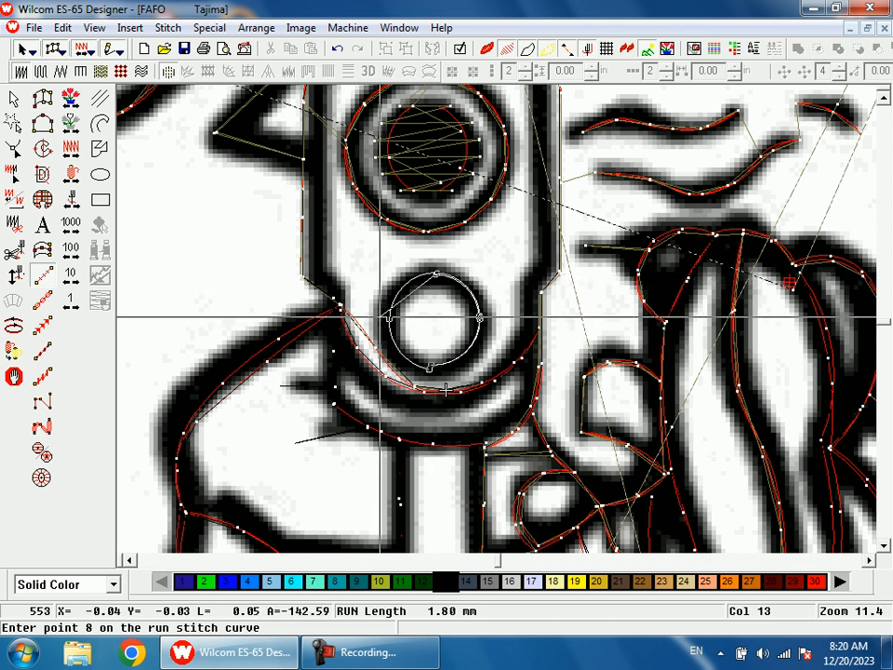
right_click(479, 318)
right_click(433, 367)
key("Return")
key("Escape")
Reshape the gun outline's lower curve, moving its stray control point on the sleeve side toward the black artwork line
left_click(381, 353)
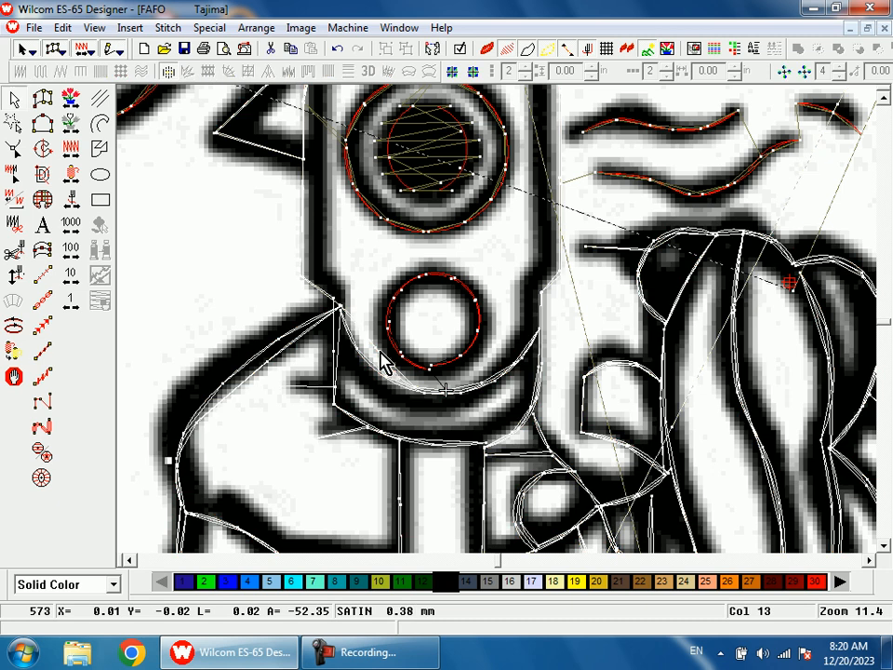
key("h")
scroll(384, 363, "up", 2)
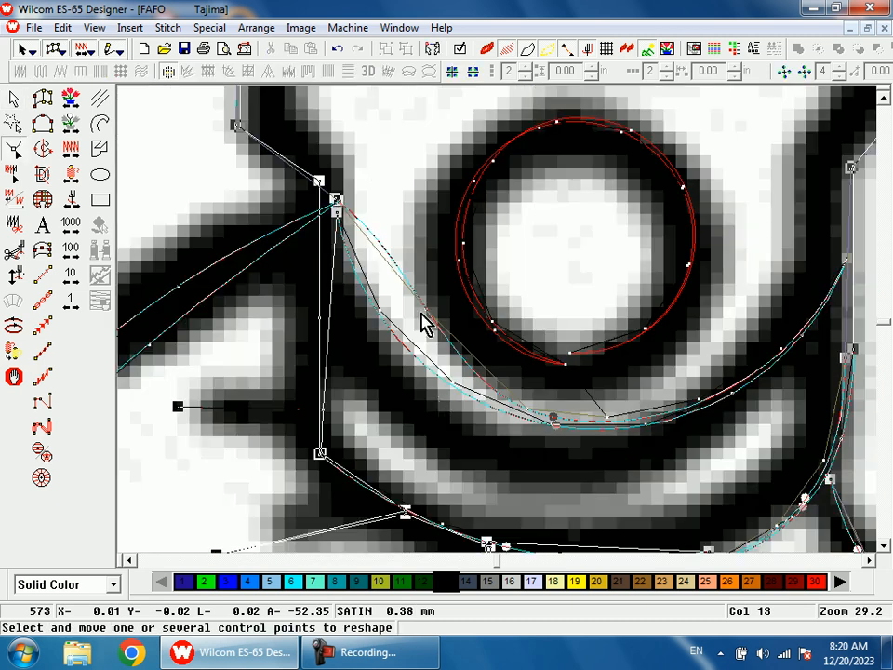
left_click_drag(425, 310, 392, 330)
scroll(460, 404, "up", 1)
key("Return")
Check the whole figure, from the hat through the hand and coat to the lettering, for artwork lines still missing stitches
scroll(463, 415, "down", 5)
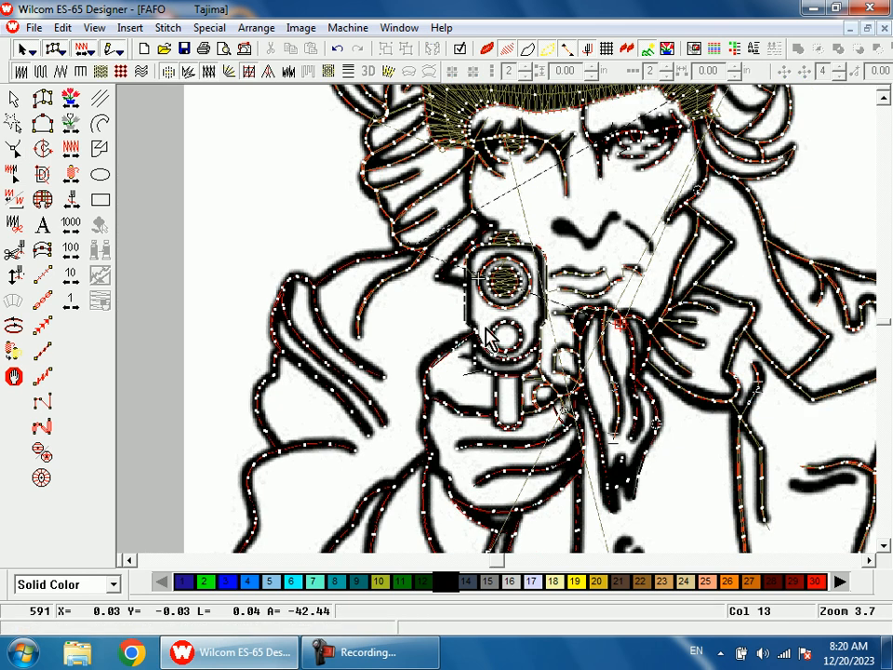
scroll(473, 312, "down", 1)
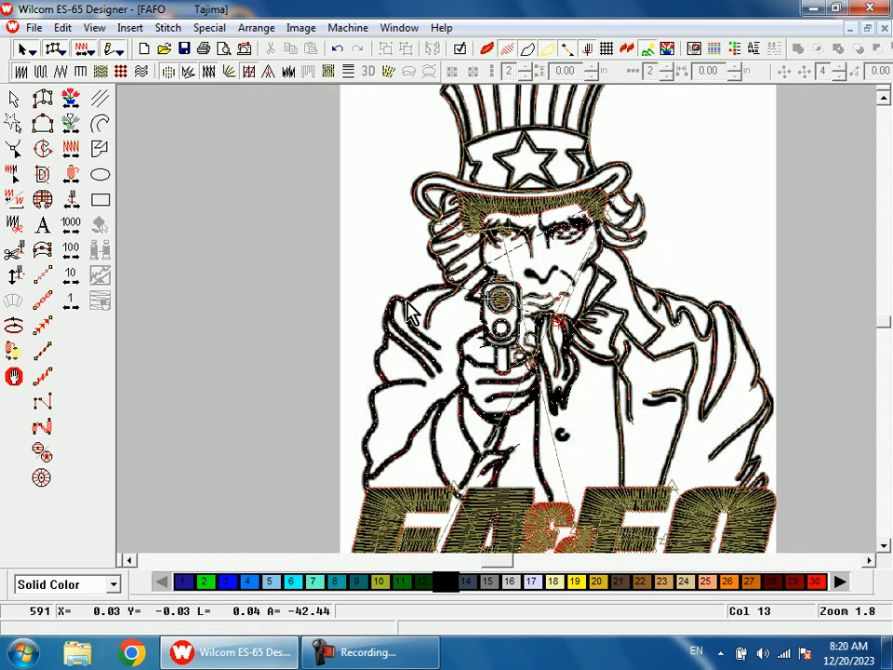
scroll(486, 287, "up", 2)
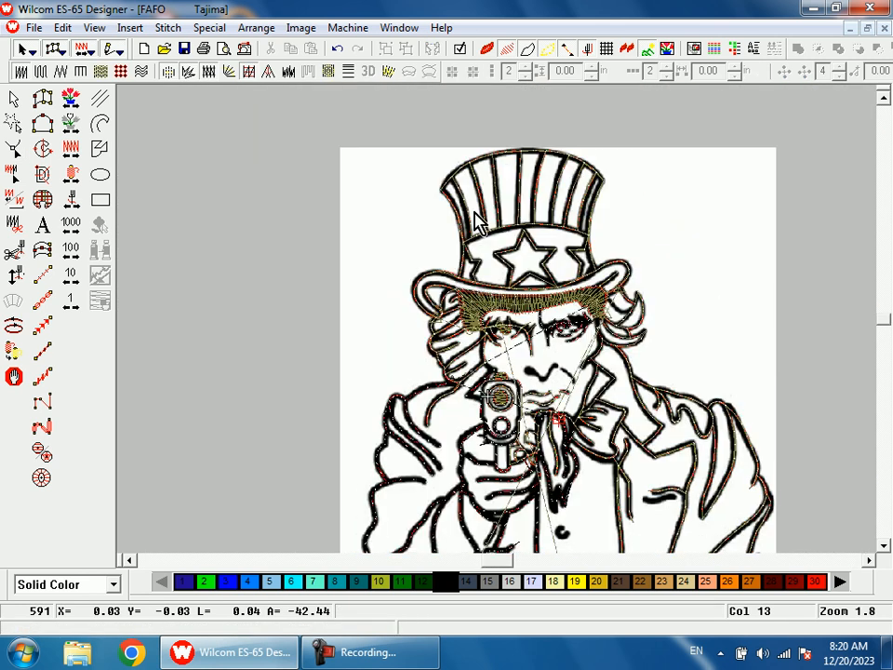
scroll(745, 507, "down", 4)
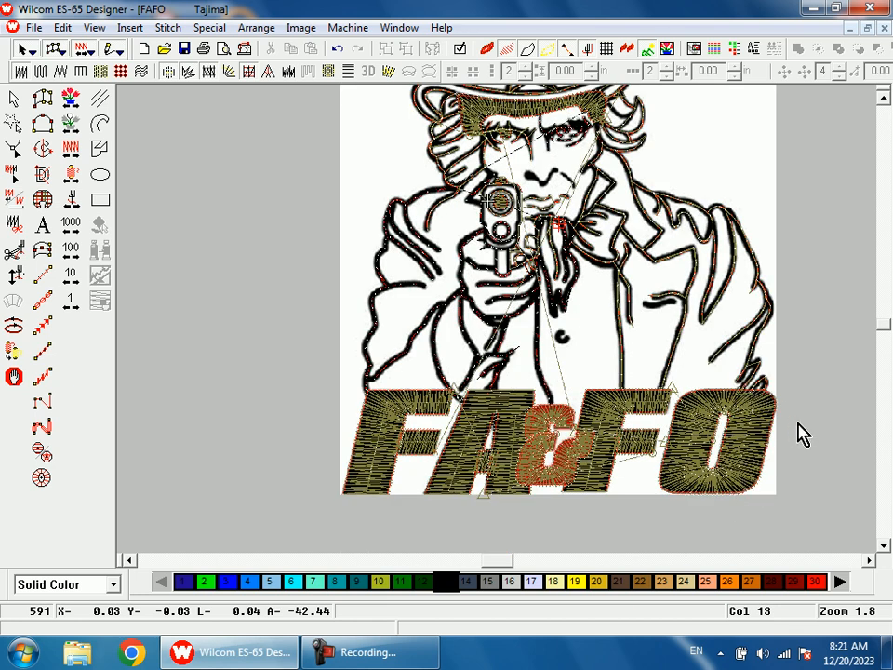
scroll(652, 200, "up", 3)
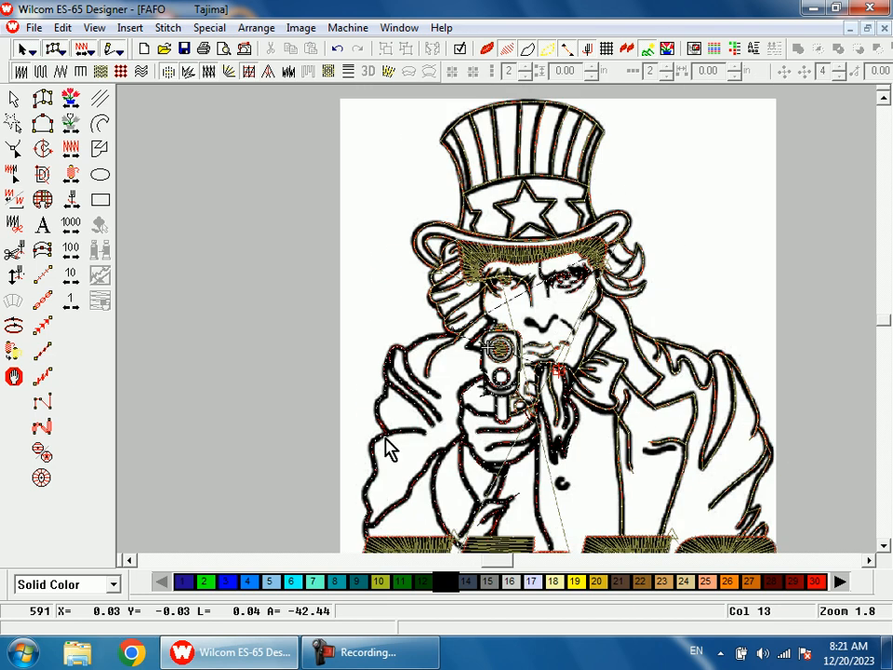
key("b")
left_click_drag(427, 399, 565, 529)
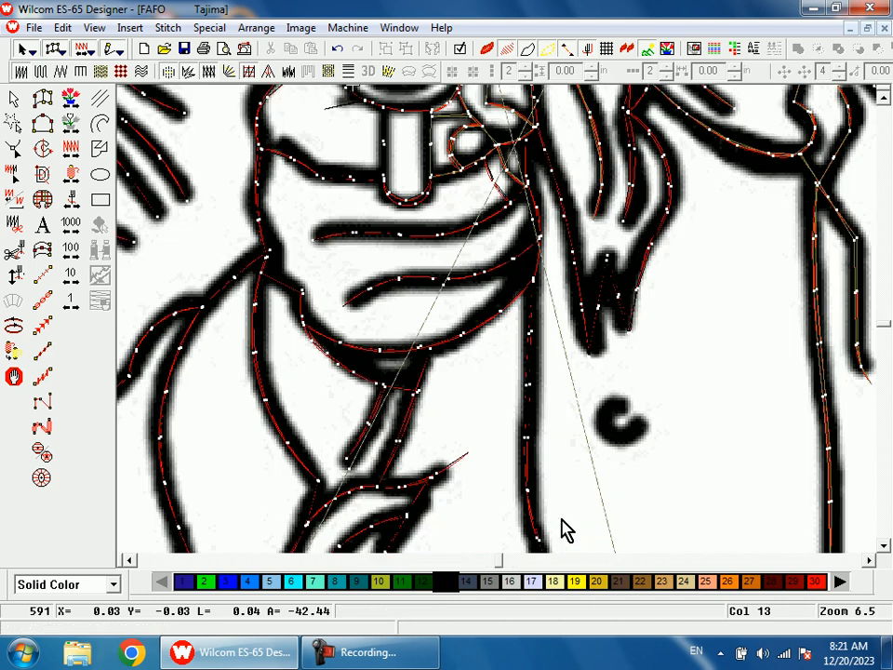
key("shift+z")
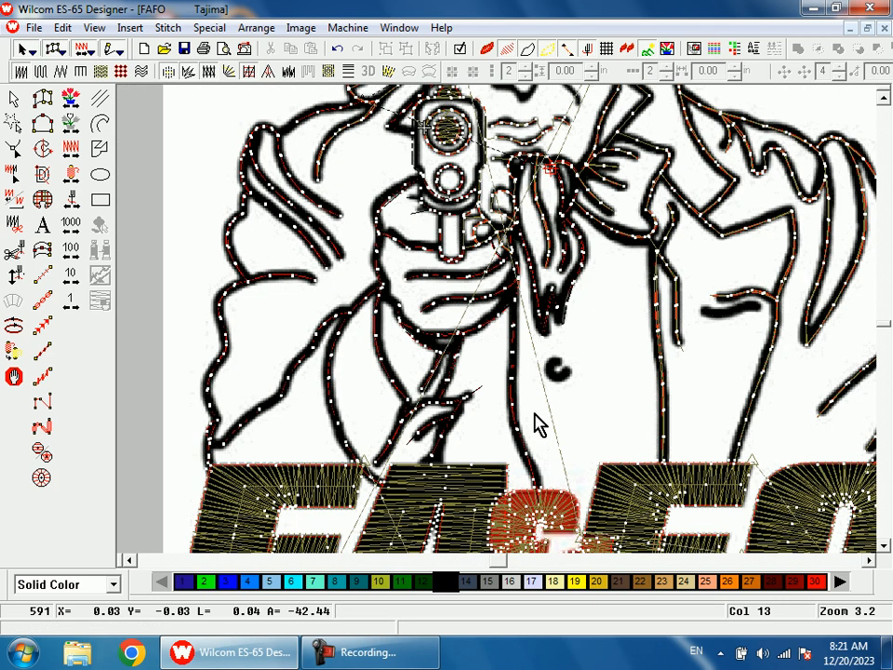
scroll(535, 423, "up", 3)
Set the insertion position on the coat pocket's upper line and digitize the lower pocket line as a run stitch out and back
left_click(13, 174)
key("b")
left_click_drag(674, 389, 728, 498)
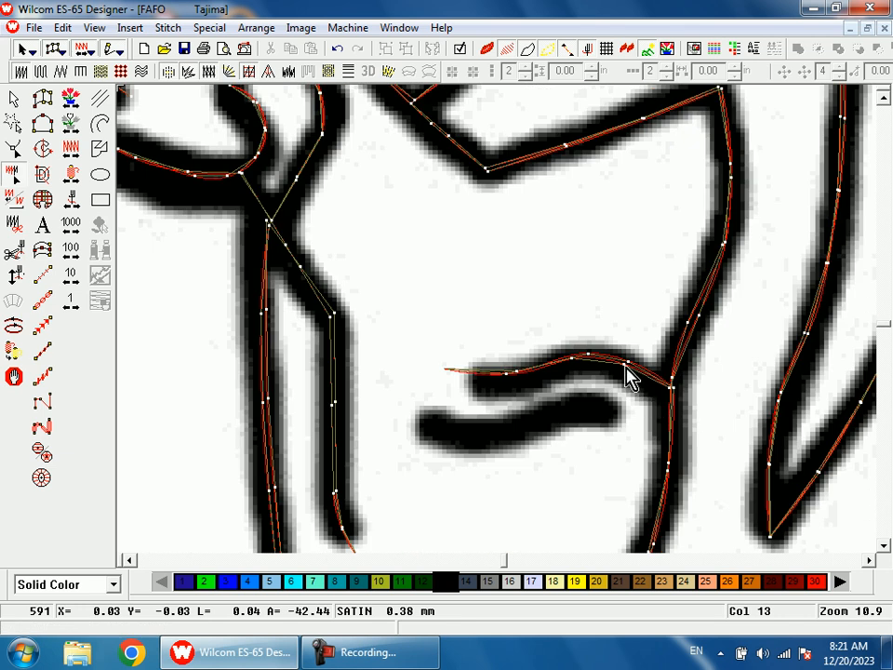
key("space")
key("space")
left_click(611, 410)
left_click(544, 421)
left_click(475, 434)
left_click(420, 421)
left_click(475, 433)
left_click(545, 420)
left_click(611, 411)
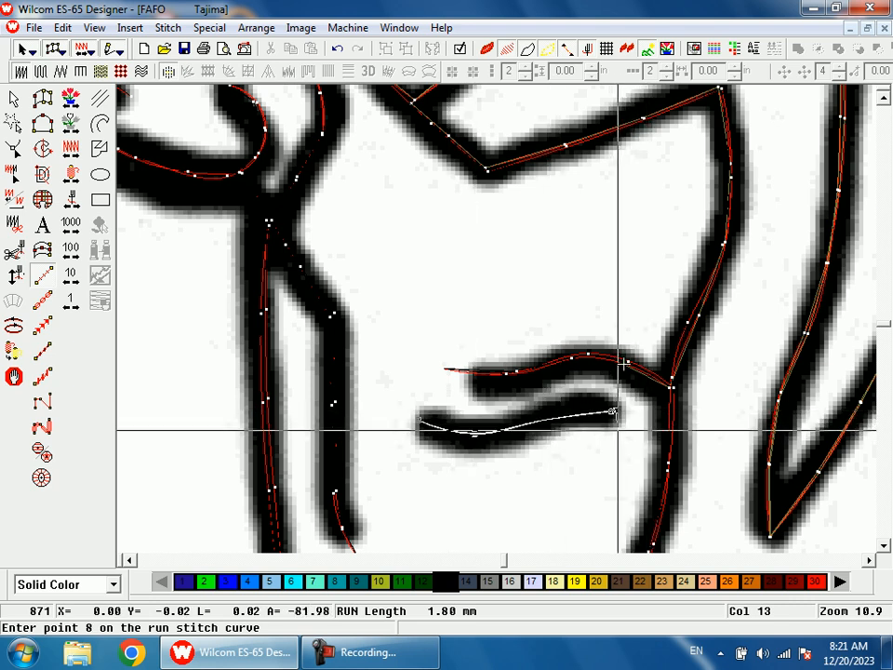
key("shift+z")
key("shift+z")
key("Return")
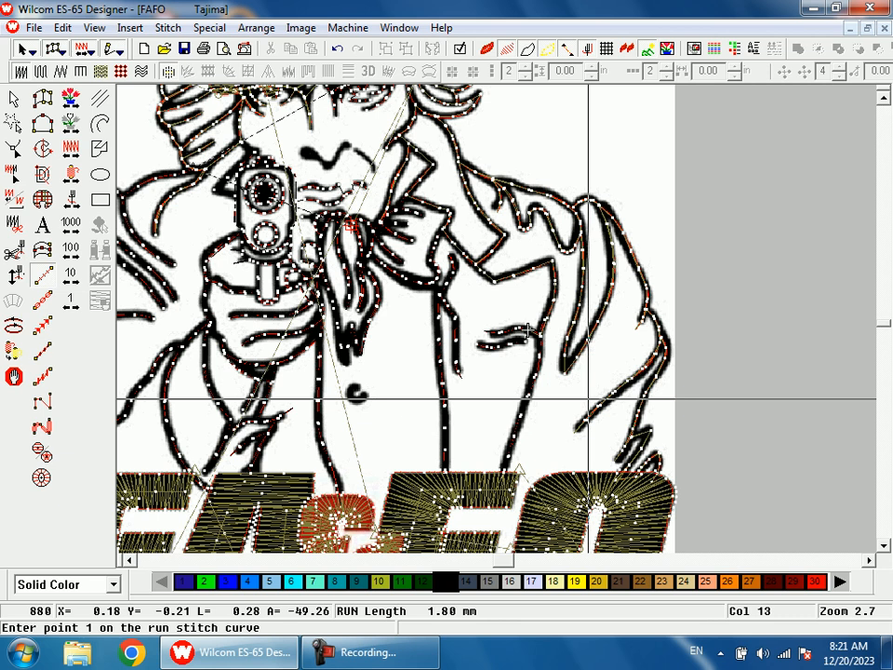
Hide the artwork and travel through the stitches by machine function and color change, dismissing the Windows color scheme prompt
key("Escape")
key("d")
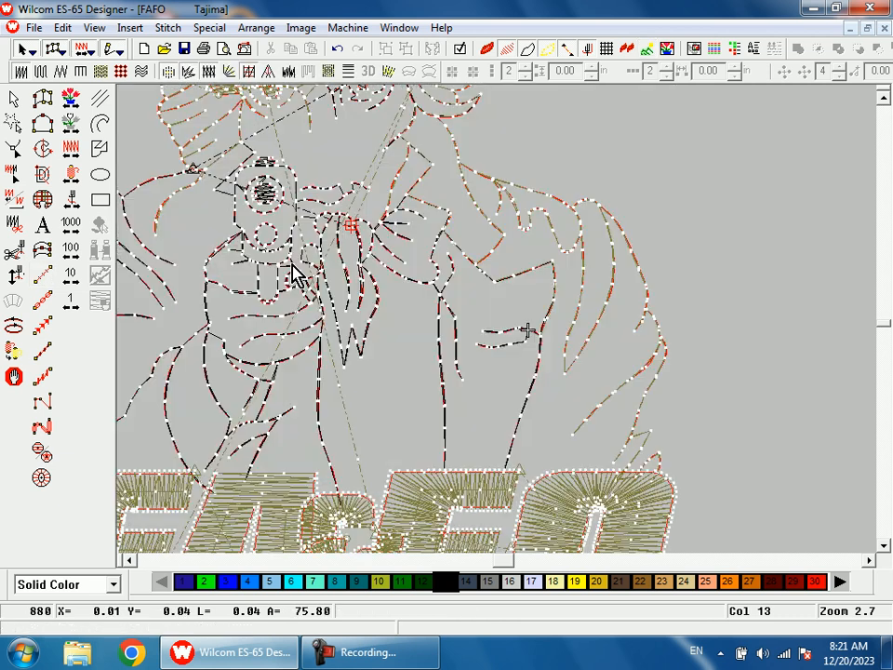
right_click(67, 196)
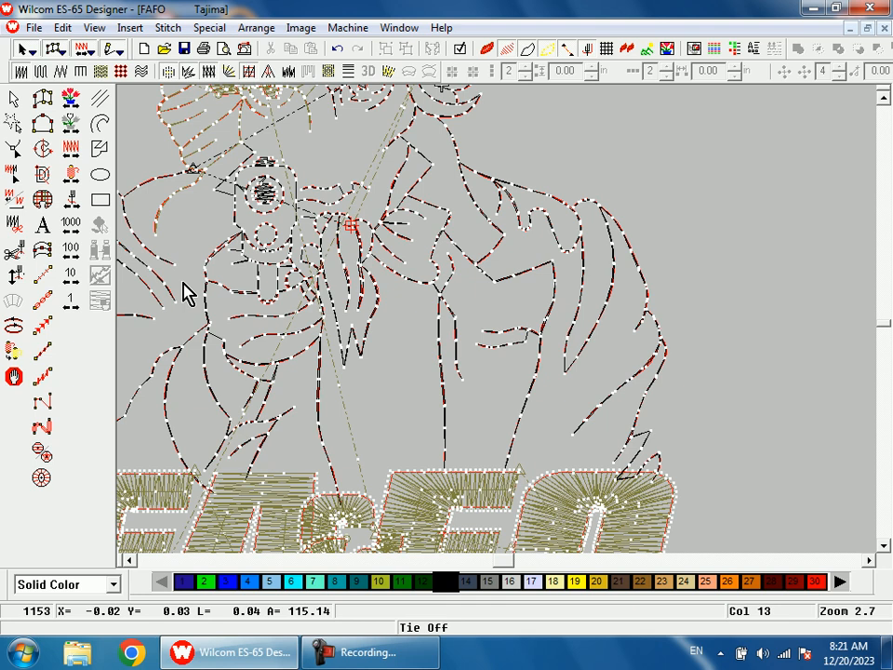
key("period")
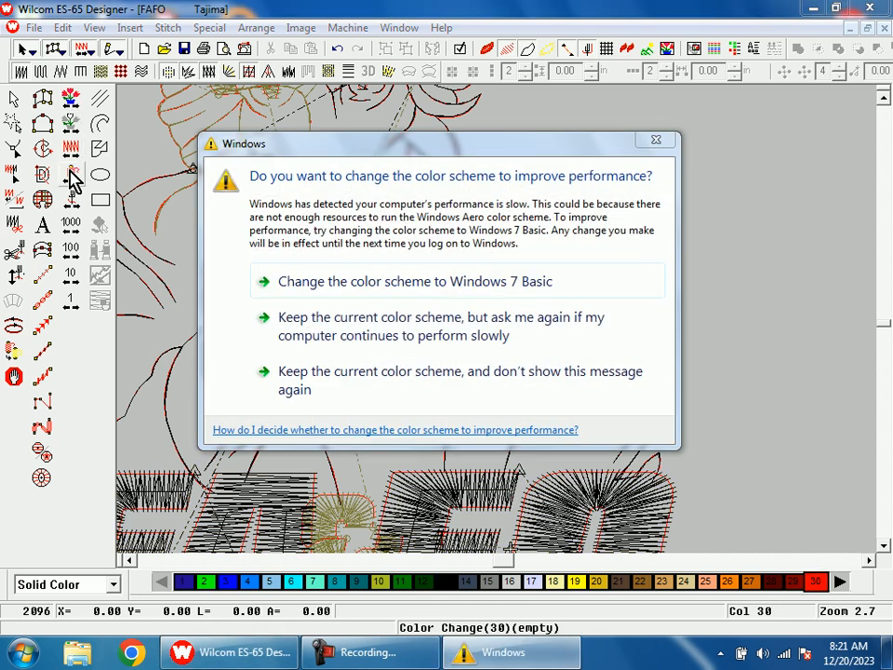
left_click(655, 141)
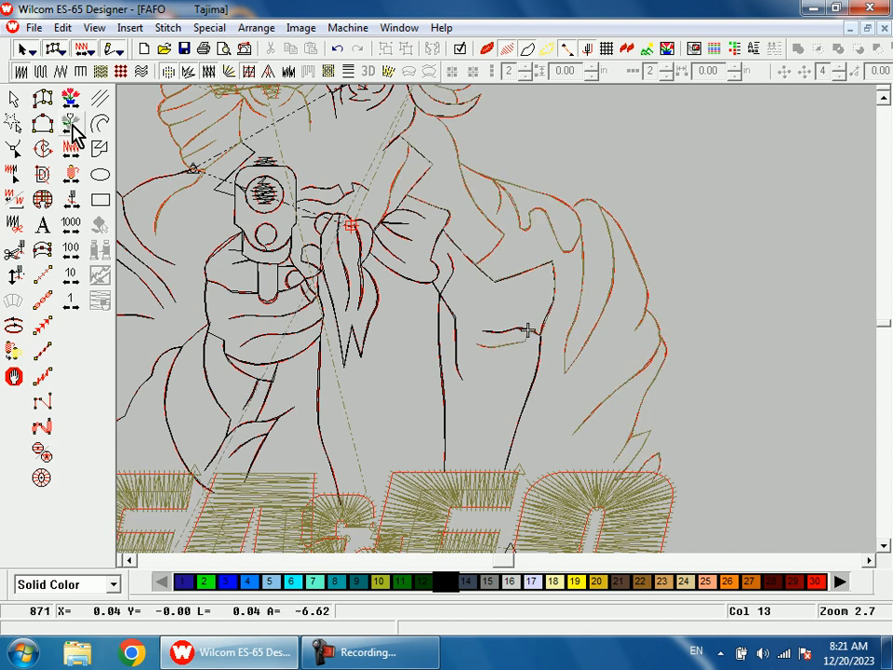
Show the whole design, travel through its machine functions, and return to the start of the design
key("0")
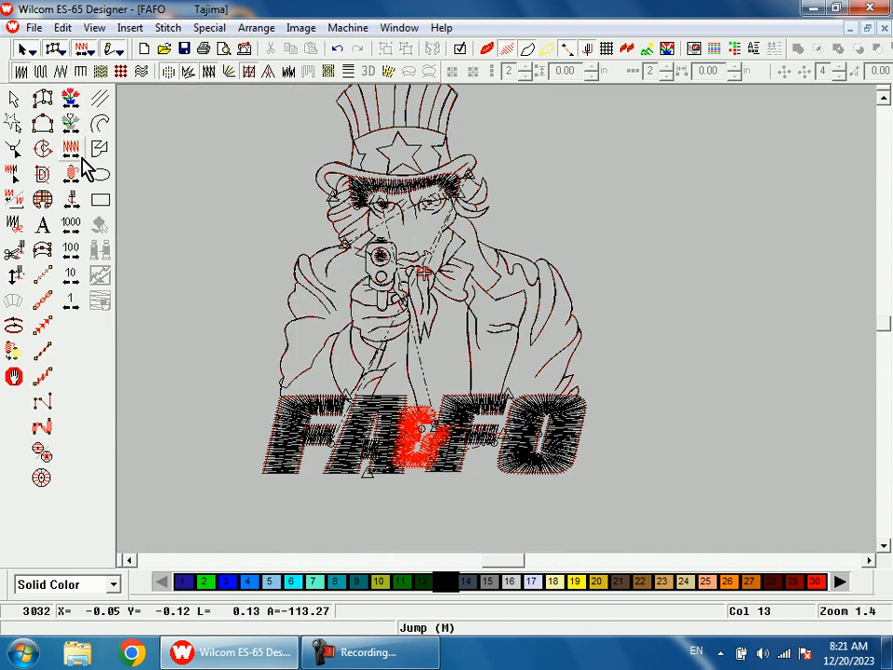
left_click(71, 199)
left_click(70, 200)
left_click(71, 200)
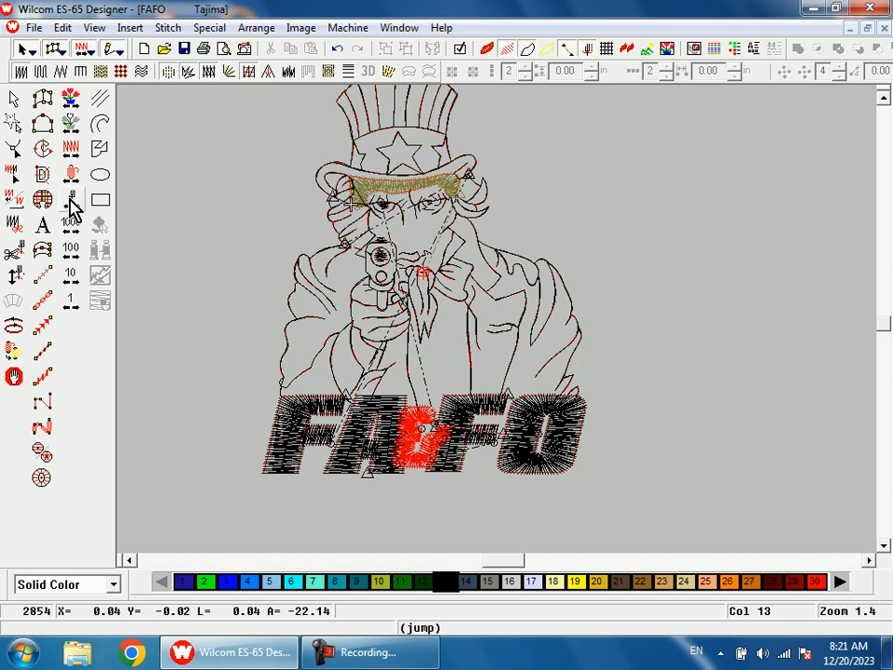
left_click(73, 97)
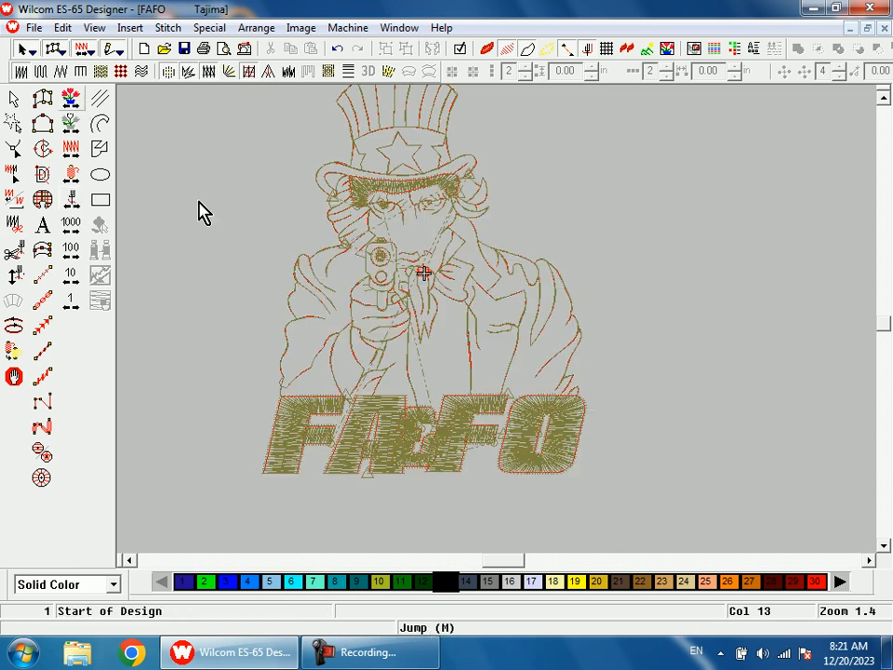
Cut the four satin FAFO letters, leaving out the ampersand, and paste them into the stitch sequence directly after the color 30 ampersand
key("b")
left_click_drag(351, 303, 463, 381)
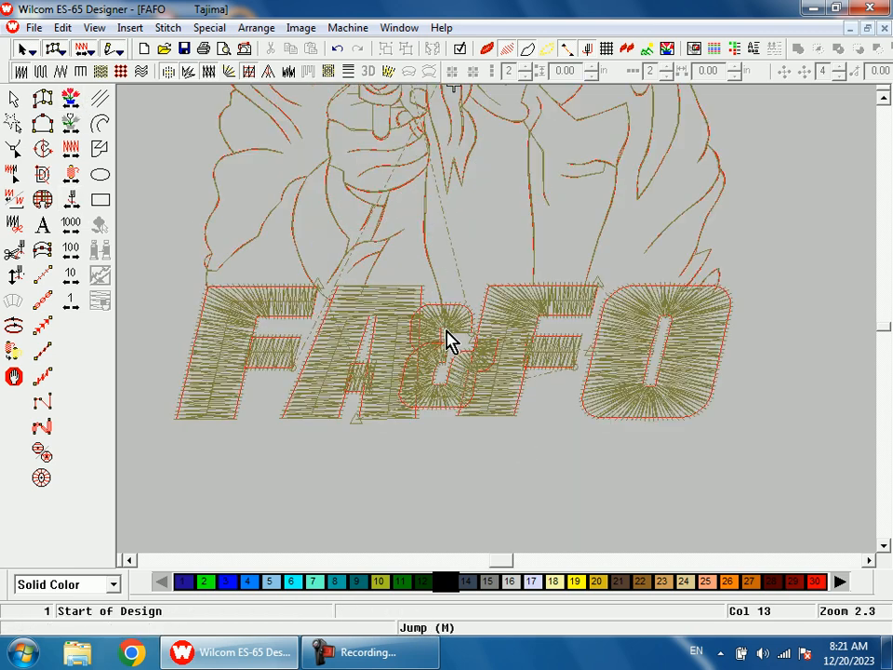
left_click(282, 376)
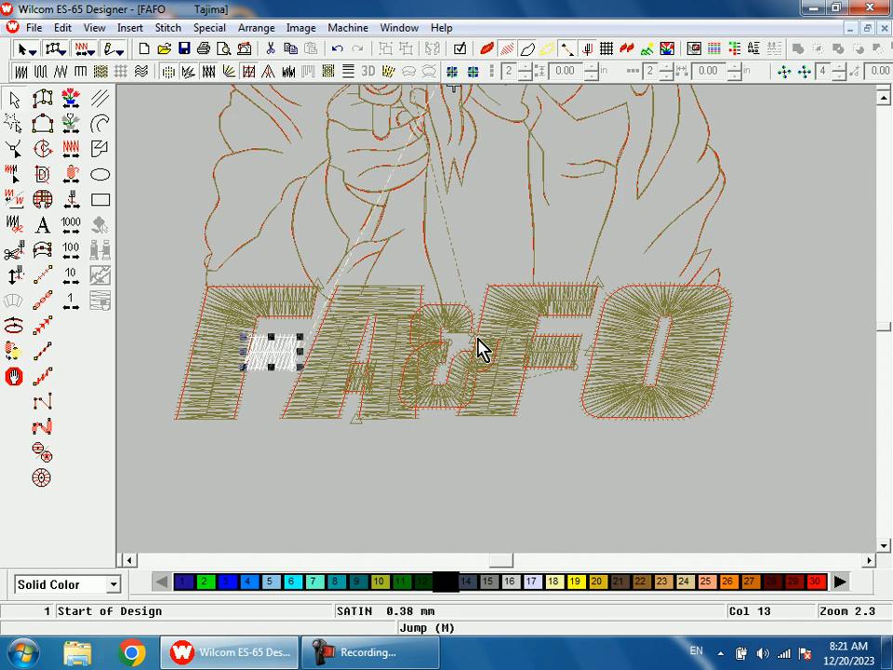
key("Tab")
key("ctrl+Tab")
key("ctrl+Tab")
key("ctrl+Tab")
key("ctrl+Tab")
key("ctrl+Tab")
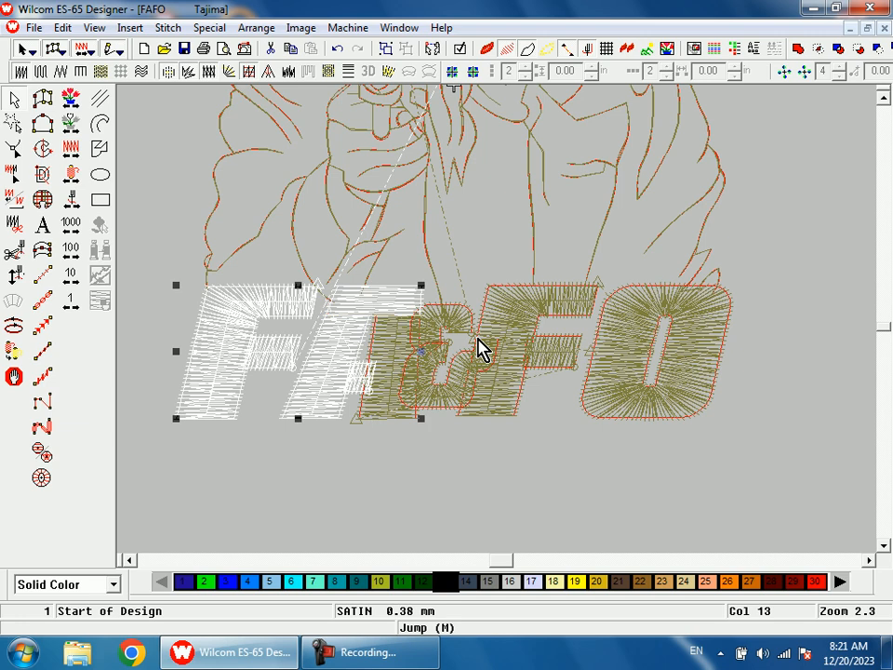
key("ctrl+Tab")
key("ctrl+Tab")
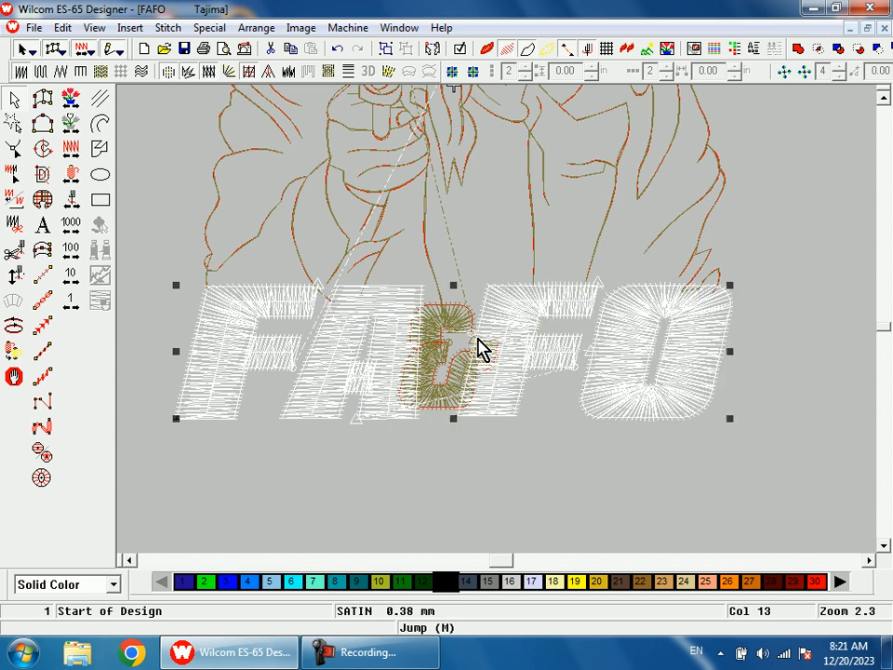
key("Delete")
scroll(478, 349, "up", 3)
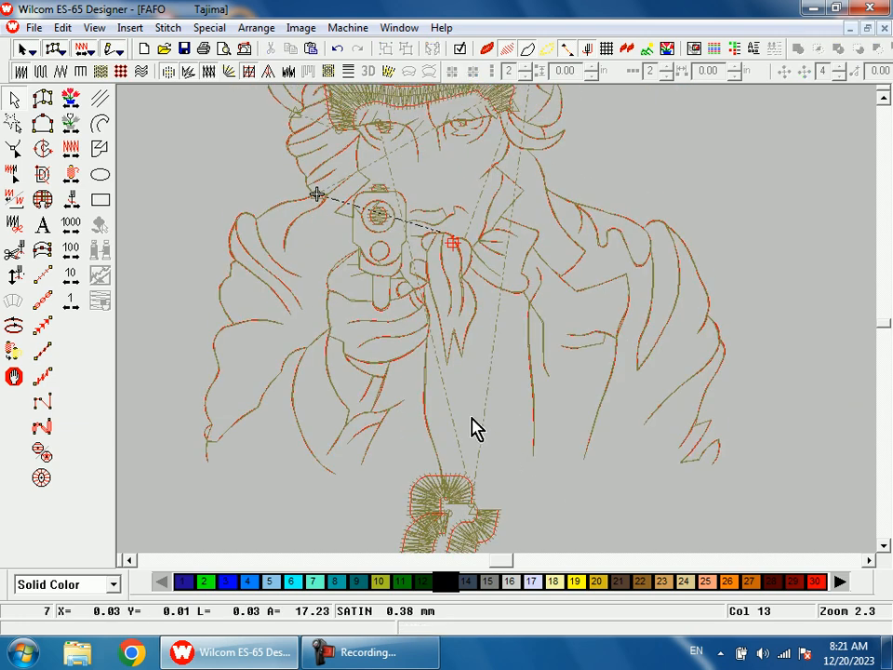
left_click(81, 173)
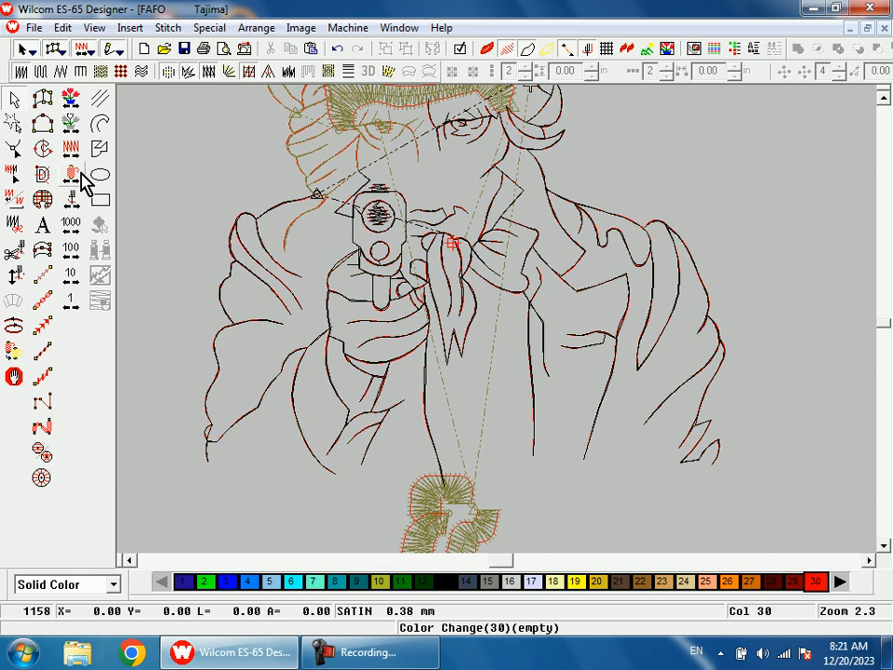
left_click(81, 173)
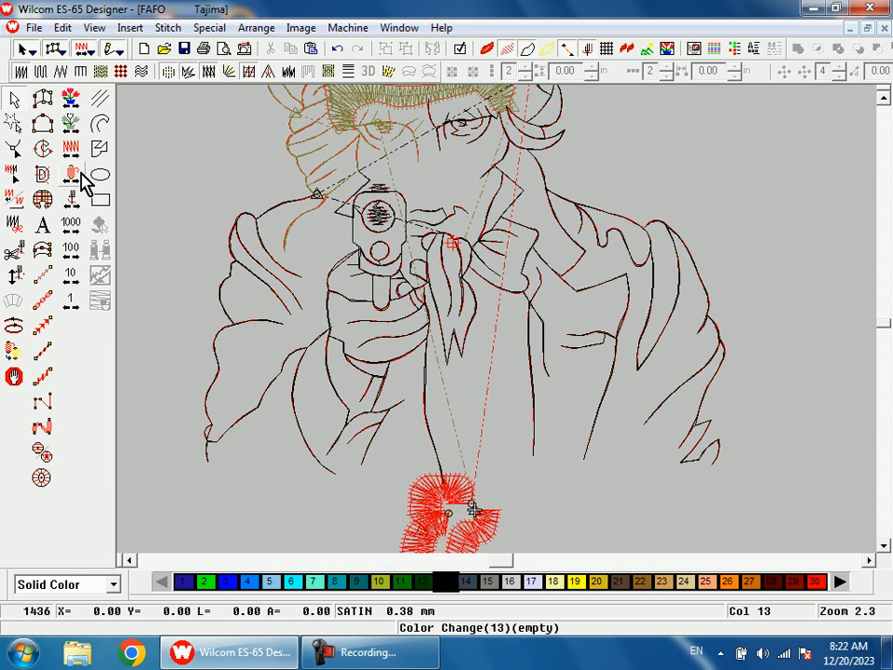
key("ctrl+z")
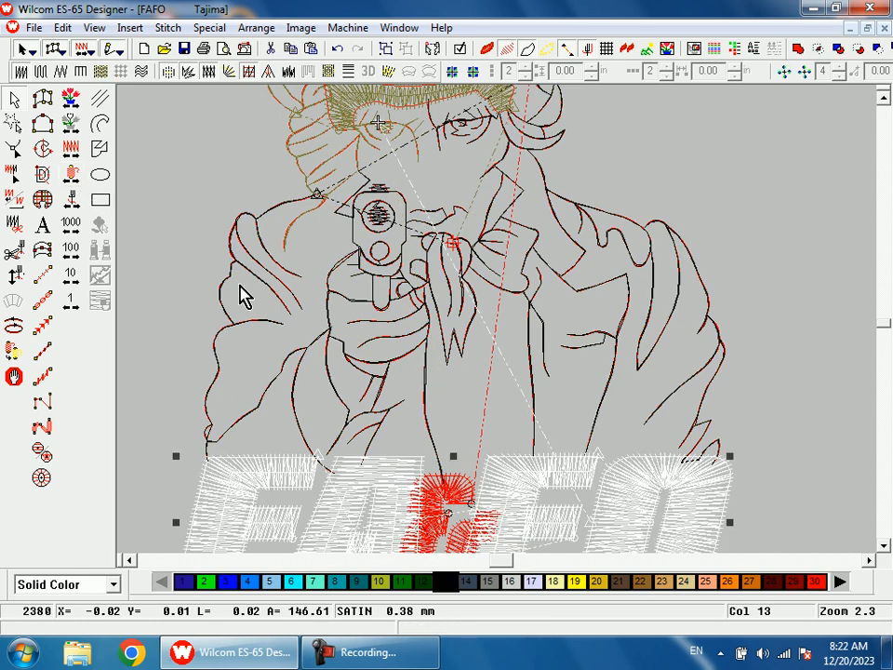
Select both satin objects of the color 30 ampersand and cut them from the lettering
scroll(279, 316, "down", 2)
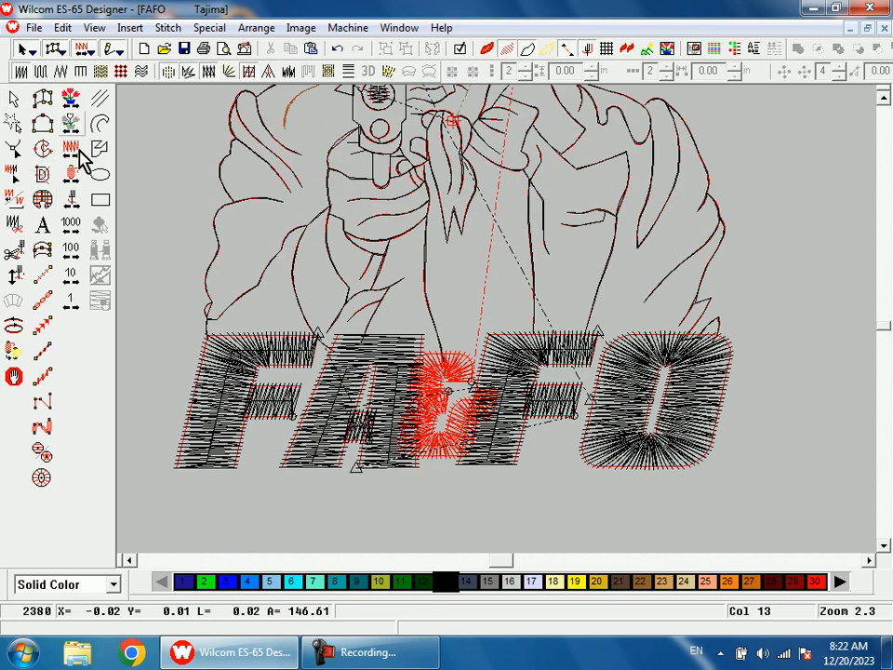
left_click(81, 175)
key("b")
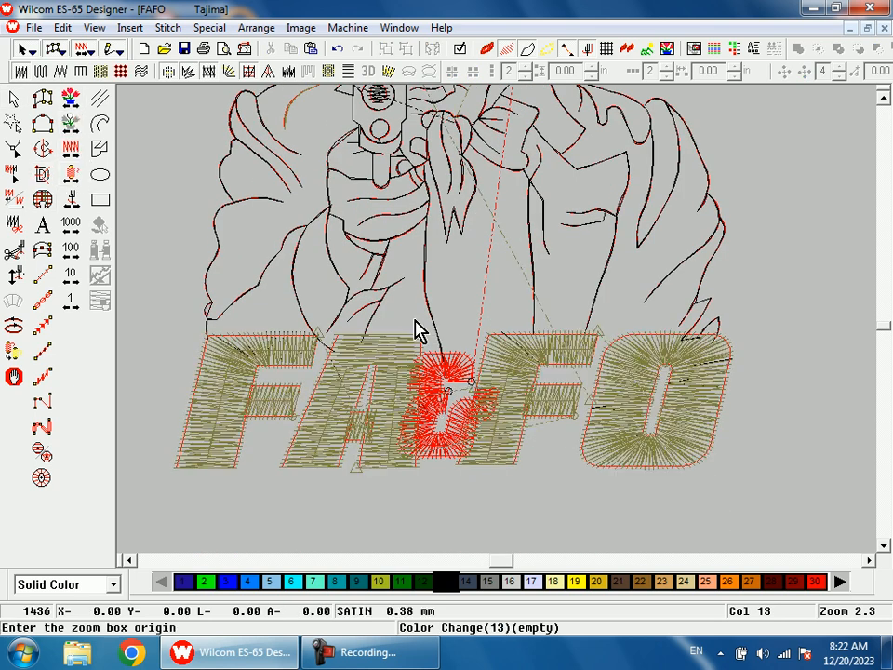
left_click(463, 406)
left_click(75, 122)
left_click(75, 122)
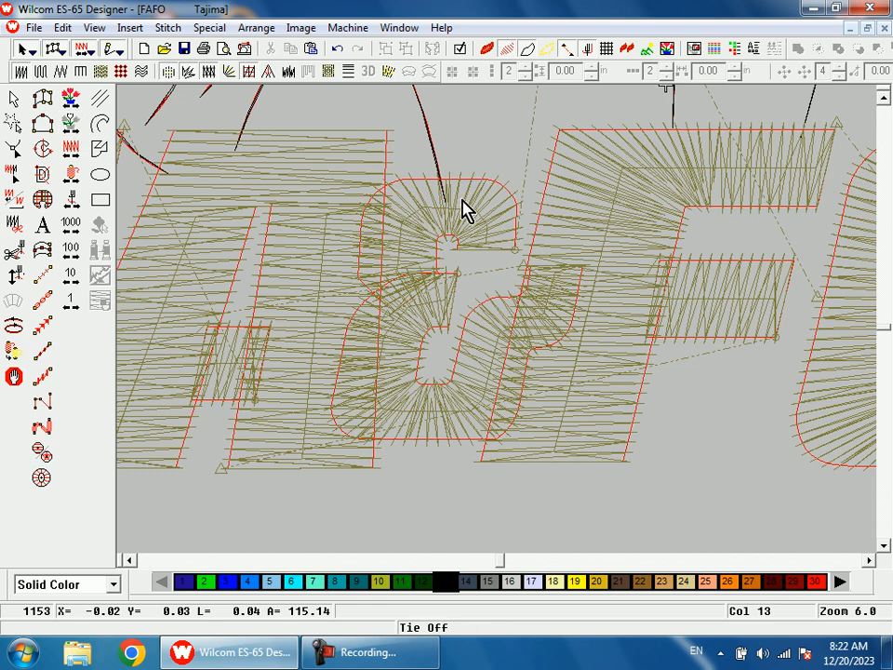
left_click(482, 187)
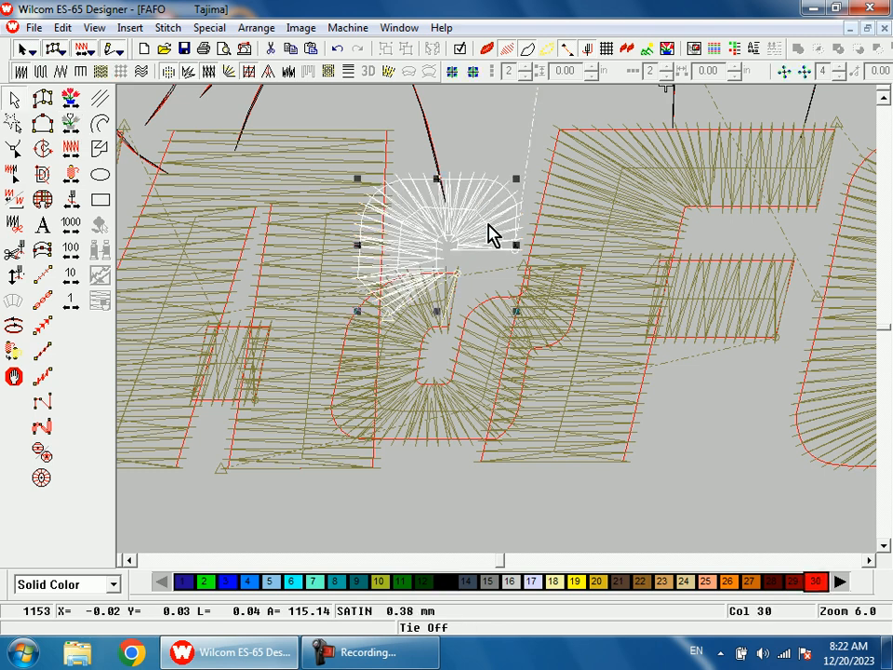
key("ctrl+Tab")
key("shift+z")
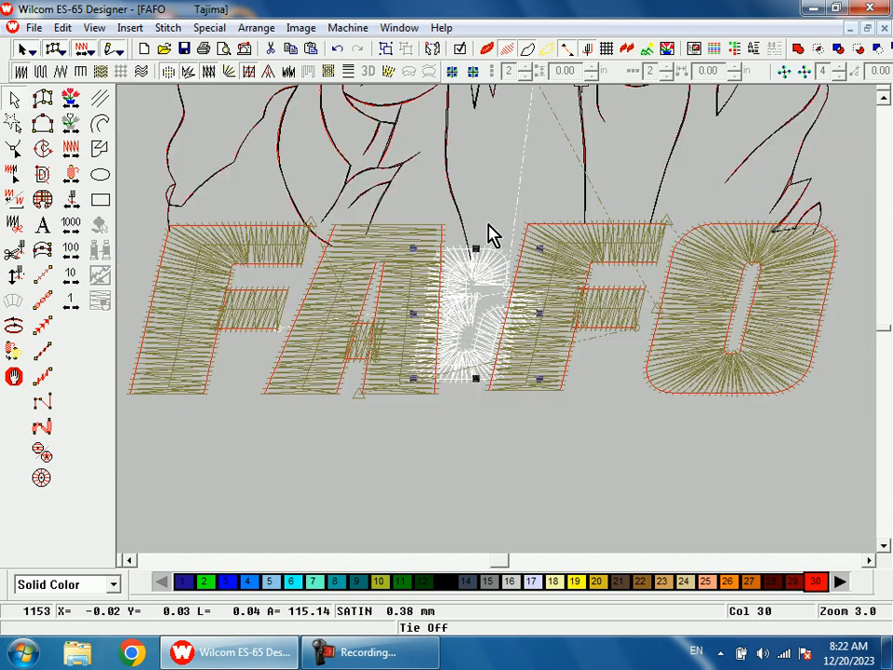
key("Delete")
scroll(552, 375, "up", 2)
key("shift+z")
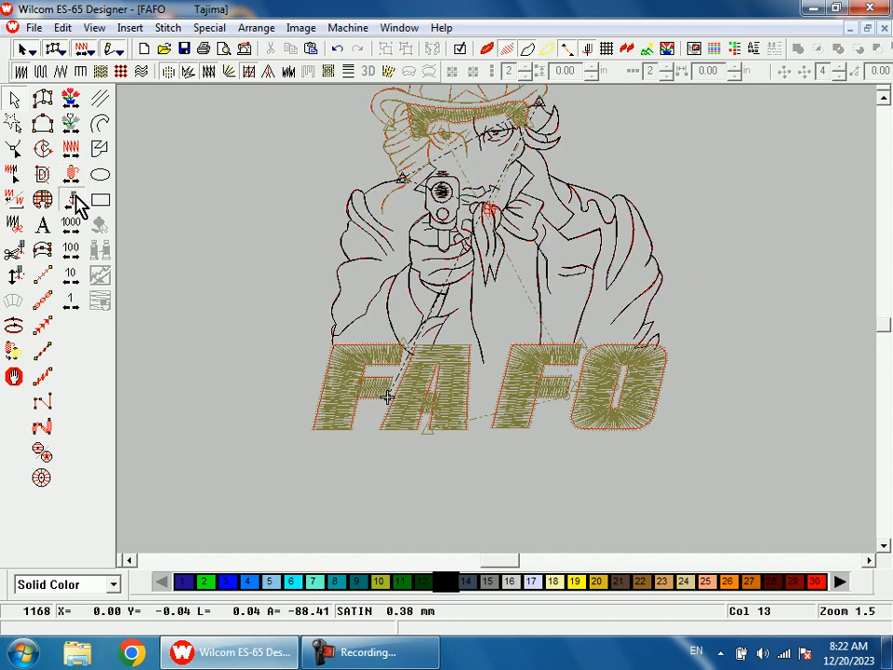
Travel by machine function through the FAFO letters to past the O and paste the cut ampersand there in the stitch sequence
right_click(76, 195)
right_click(76, 196)
right_click(76, 196)
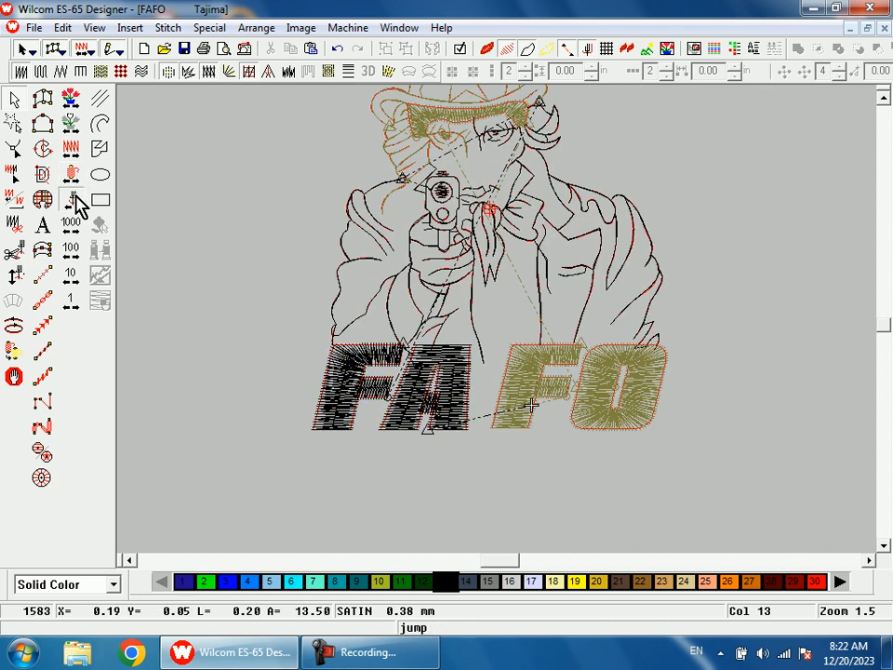
left_click(77, 203)
right_click(76, 202)
right_click(76, 203)
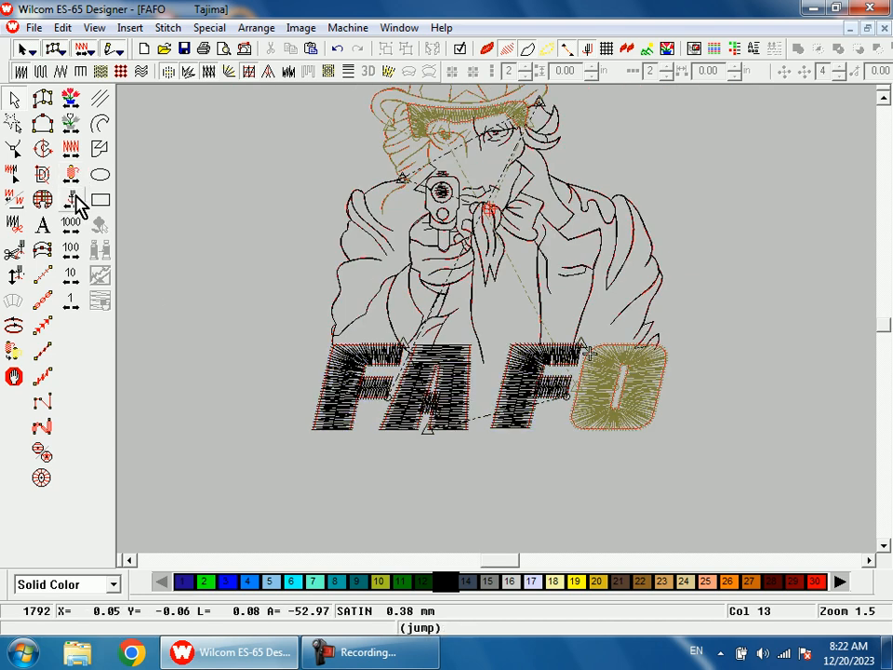
left_click(76, 203)
left_click(76, 203)
left_click(76, 203)
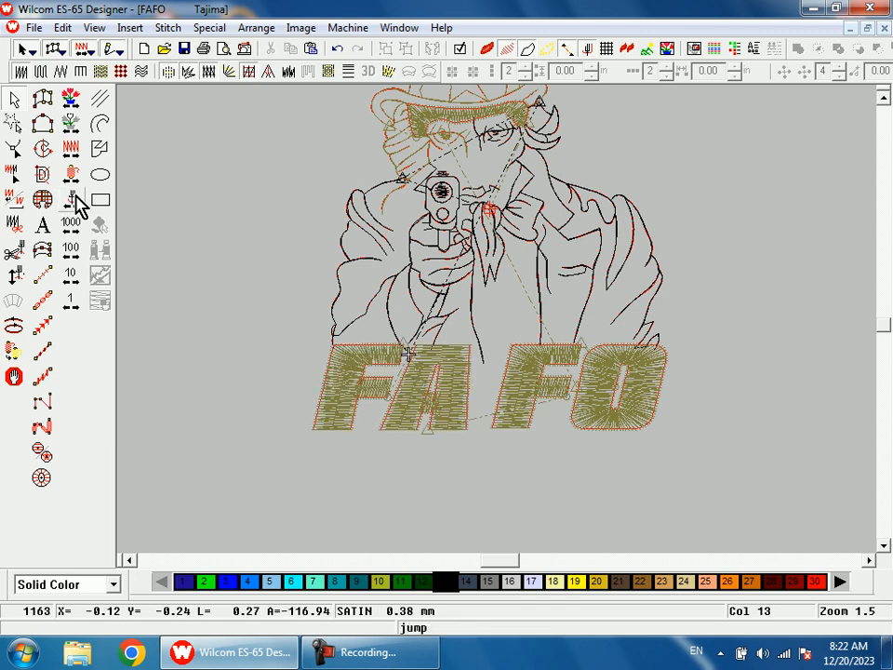
left_click(76, 202)
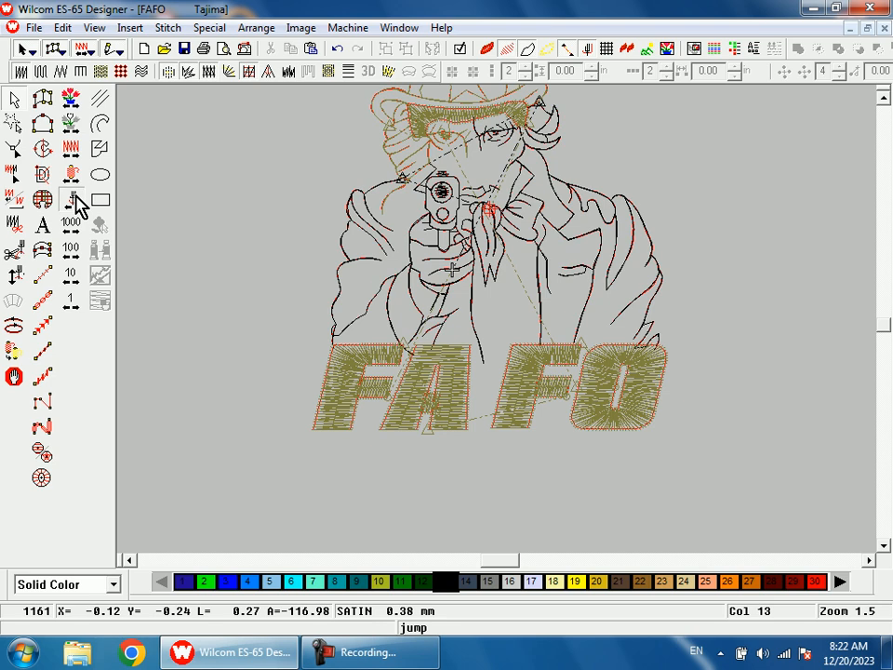
right_click(76, 203)
right_click(76, 203)
right_click(76, 203)
right_click(76, 203)
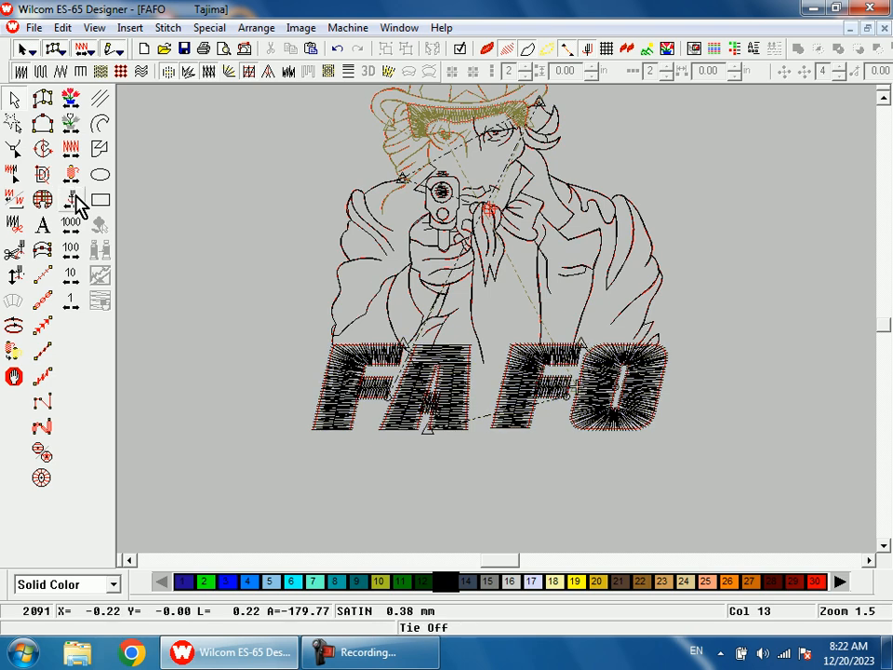
right_click(76, 203)
scroll(515, 461, "up", 3)
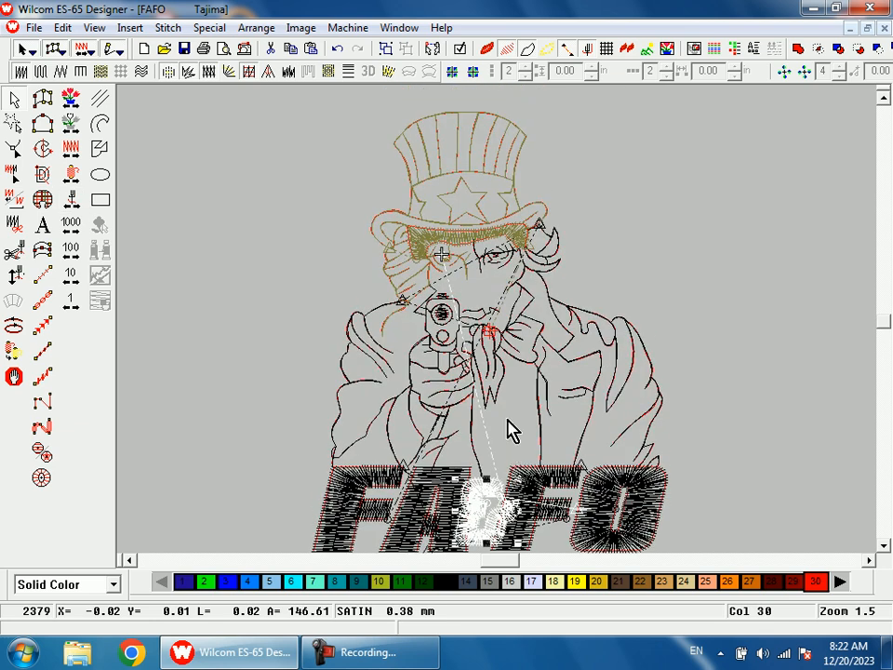
Dismiss the Windows color scheme prompt and return to the start of the design
key("Escape")
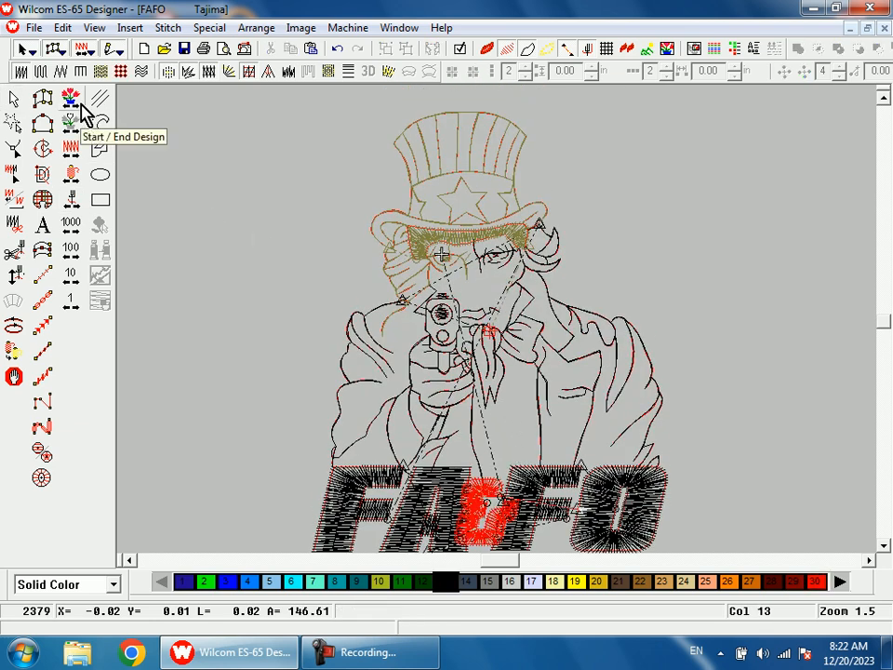
left_click(656, 141)
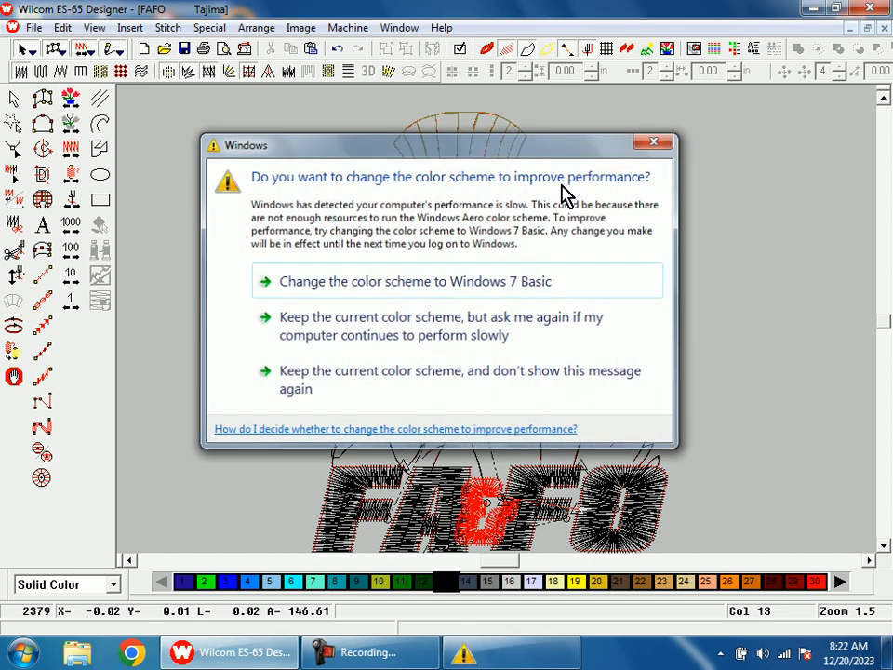
left_click(75, 104)
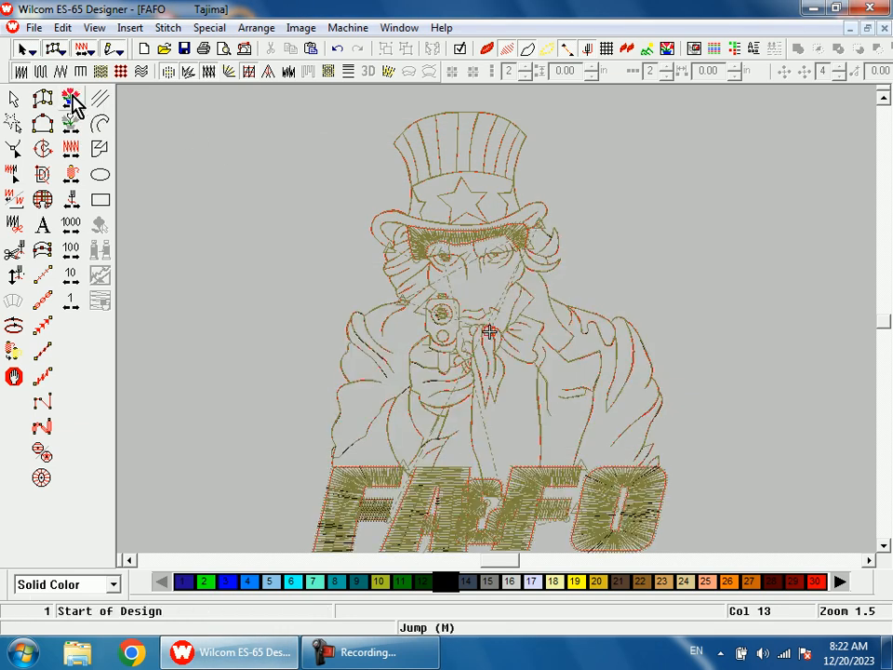
Start a lasso selection inside the letter A and carry its outline around the figure's left sleeve, over the hat and down the right side
left_click(15, 124)
scroll(393, 366, "down", 1)
key("b")
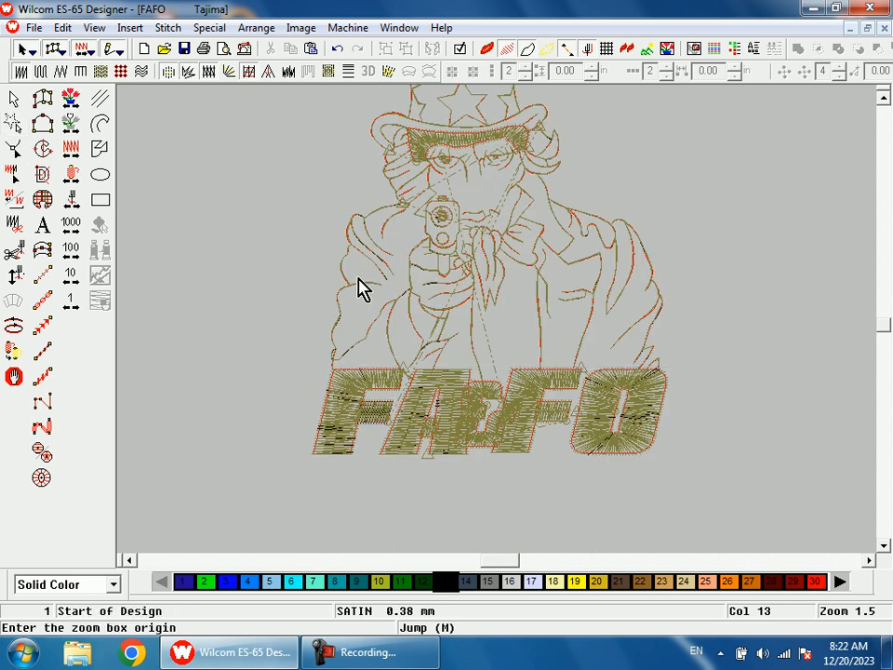
left_click_drag(388, 277, 489, 449)
left_click(457, 381)
left_click(347, 364)
left_click(198, 367)
left_click(153, 266)
key("shift+z")
scroll(450, 520, "up", 4)
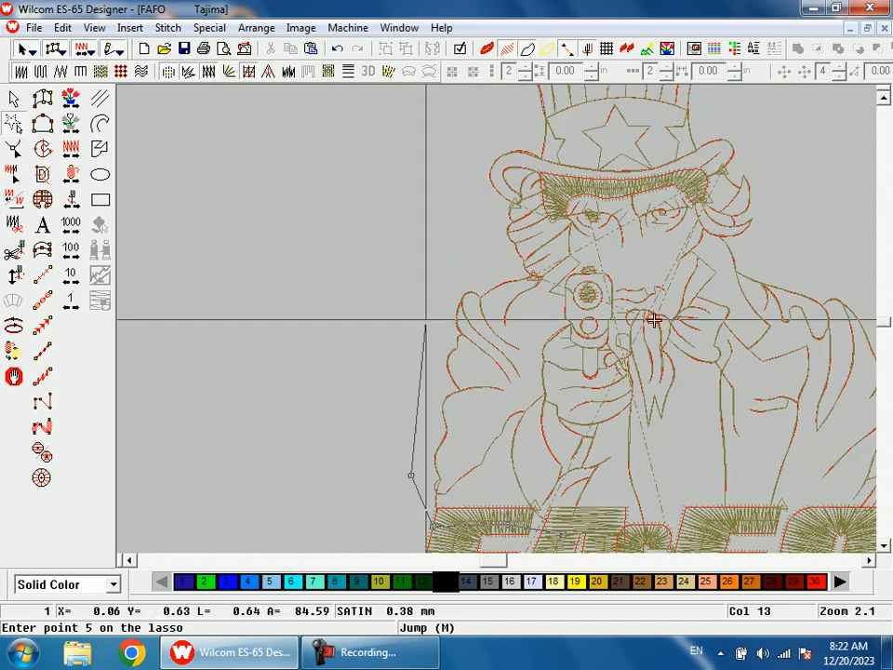
left_click(403, 271)
left_click(515, 187)
left_click(803, 159)
left_click(654, 295)
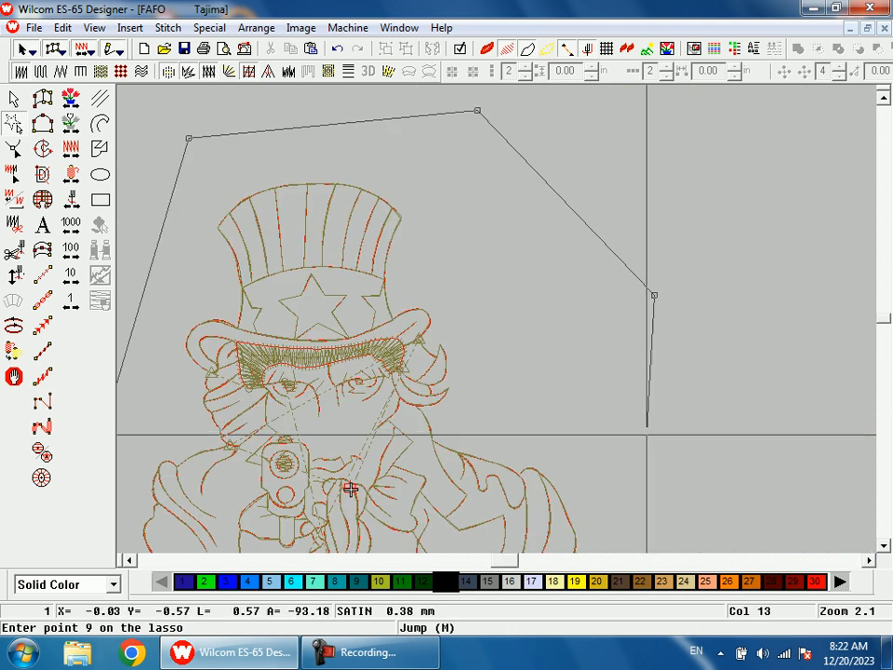
left_click(645, 476)
With stitches hidden, close the lasso across the letter tops around the figure, and cut and paste the figure at the design's start, ahead of the lettering
key("shift+z")
key("b")
left_click_drag(490, 360, 589, 634)
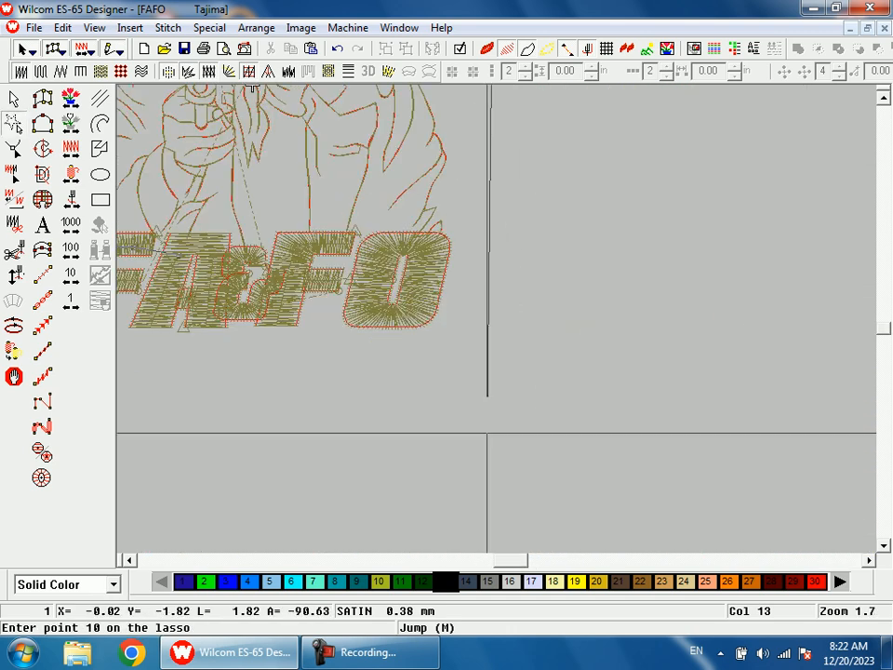
left_click(482, 263)
left_click(407, 243)
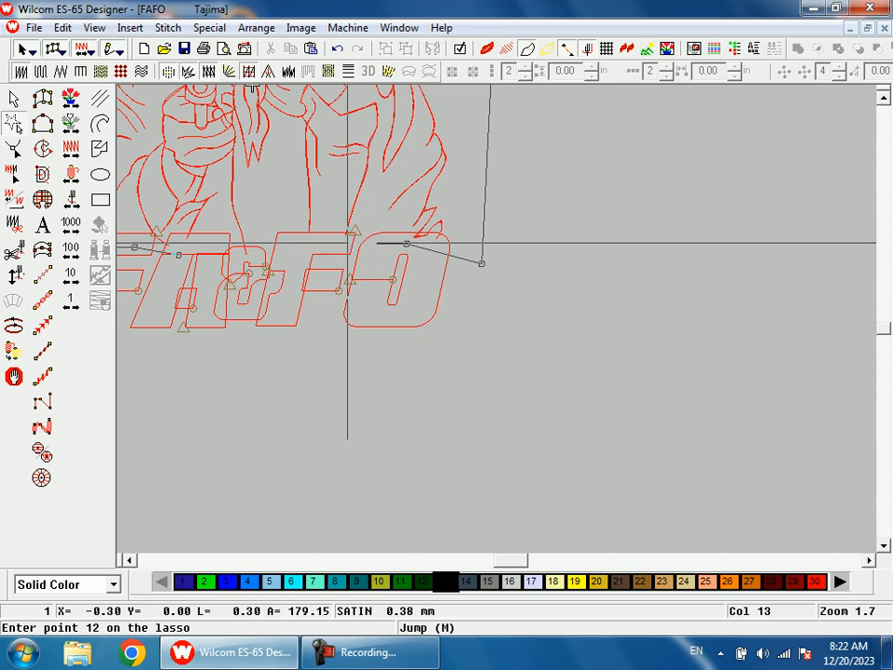
left_click(327, 241)
left_click(254, 260)
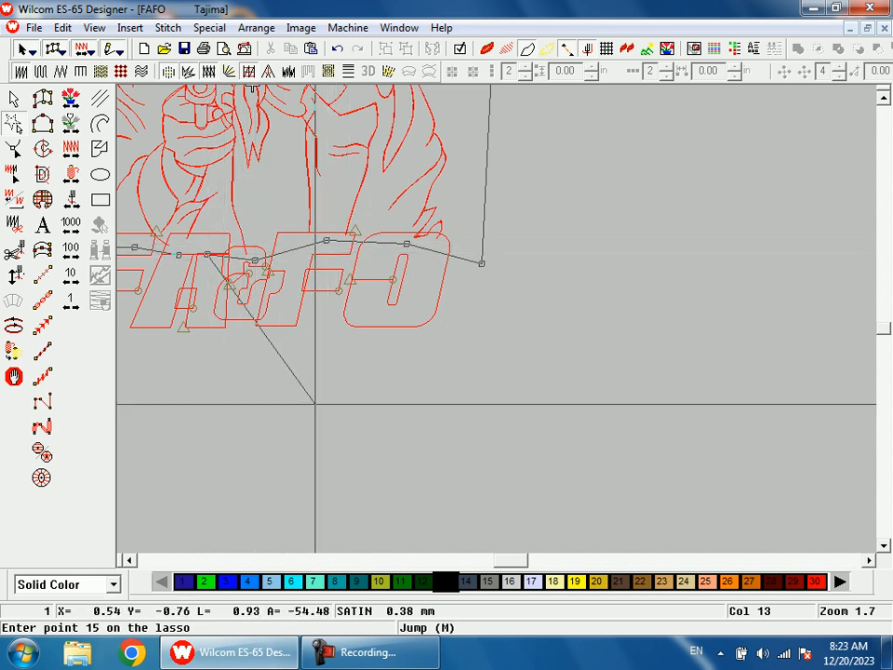
key("b")
left_click_drag(196, 188, 273, 343)
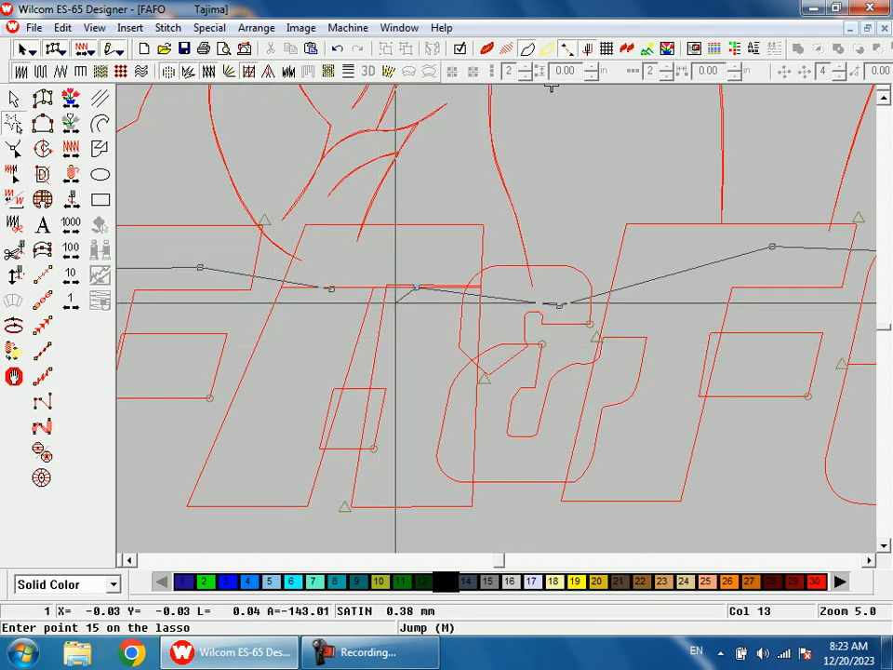
key("BackSpace")
left_click(496, 288)
left_click(469, 263)
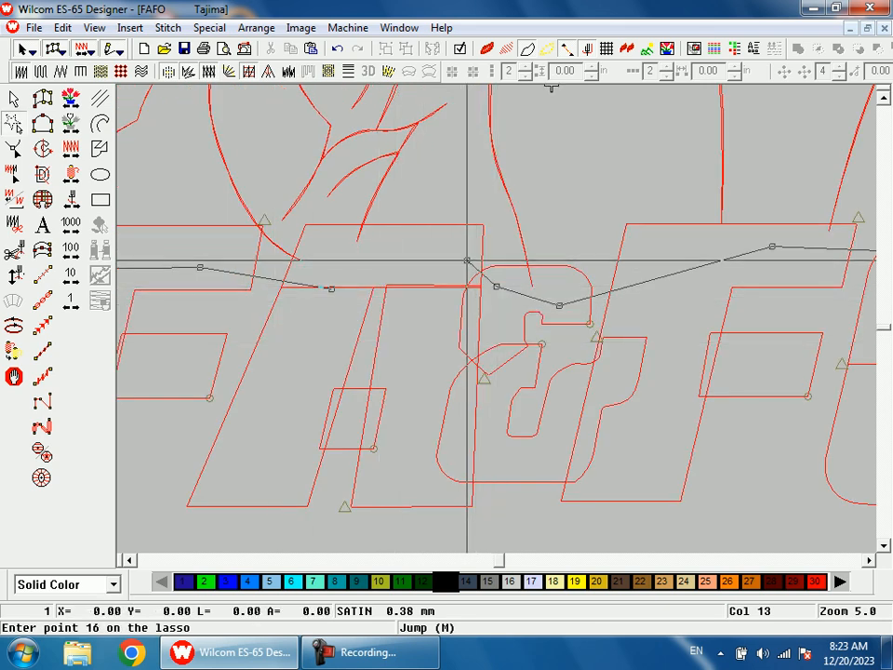
key("shift+z")
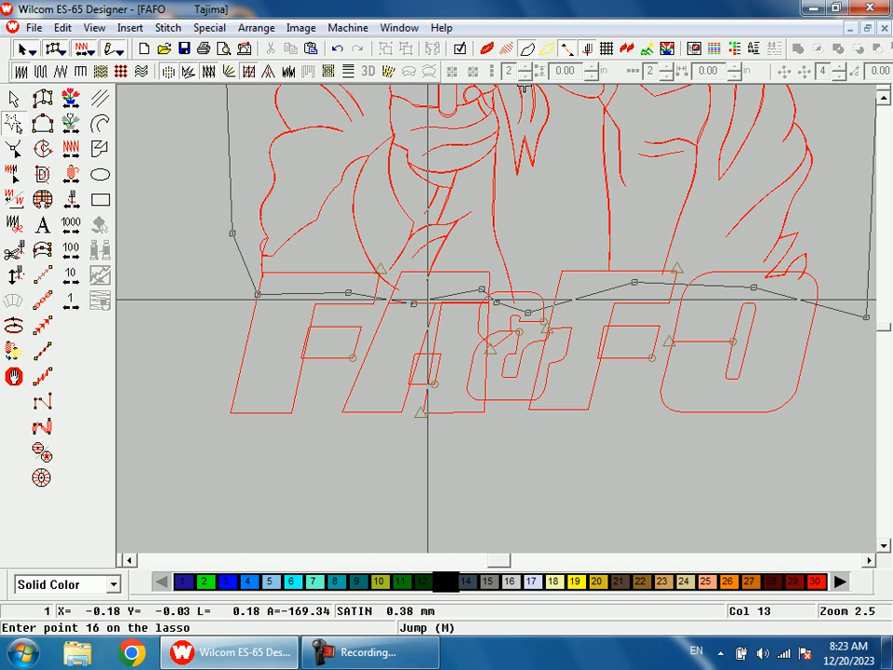
key("Return")
key("shift+z")
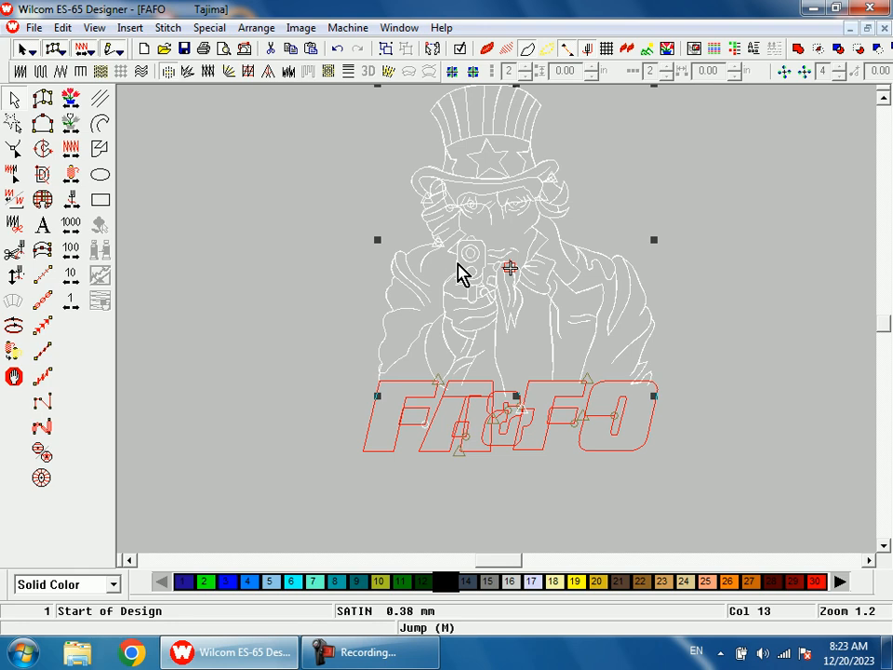
key("Delete")
key("ctrl+z")
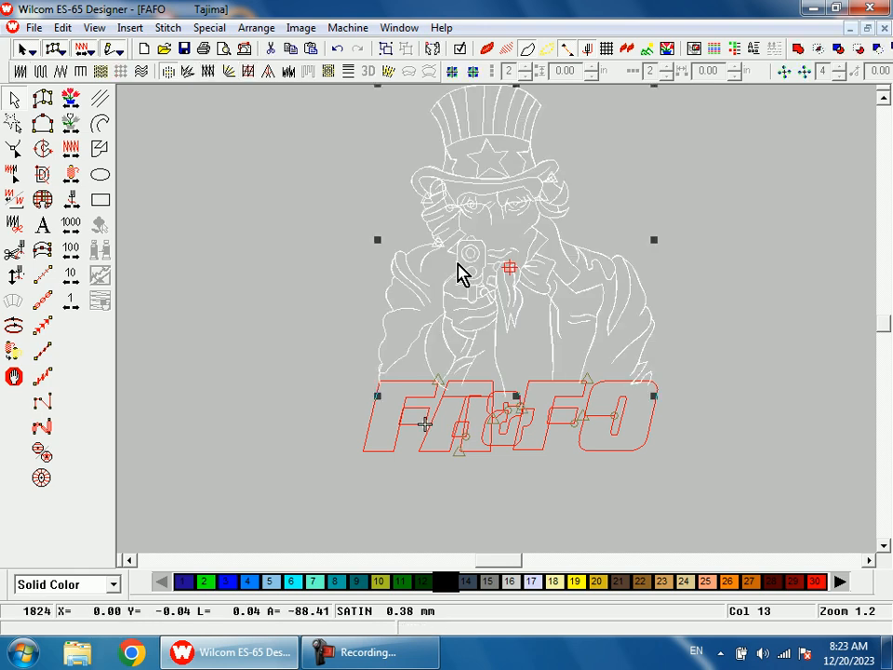
key("Escape")
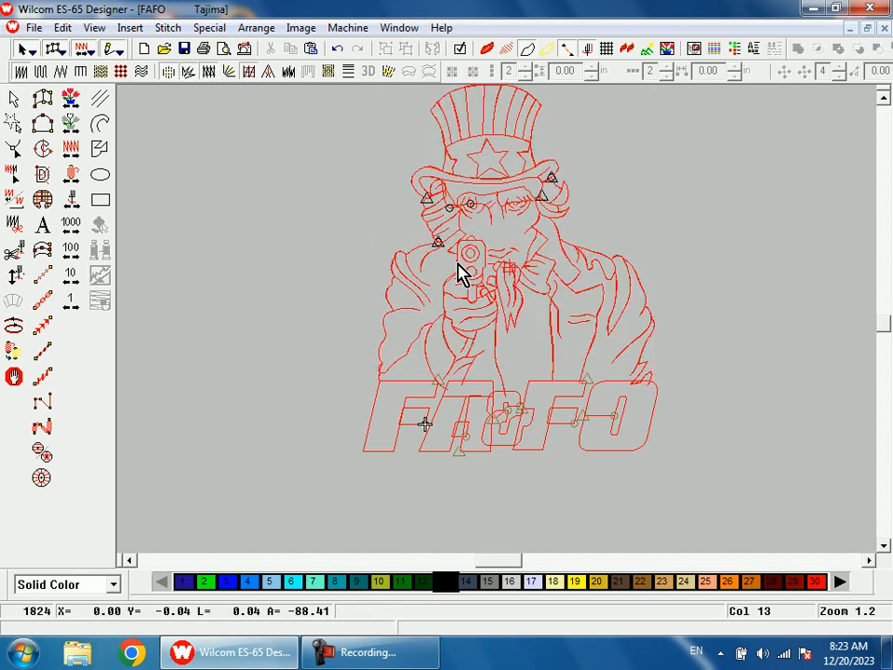
Return to the start of the design and start a new fill boundary at the hat crown's upper-left corner, with a curve point along its top
scroll(535, 434, "up", 3)
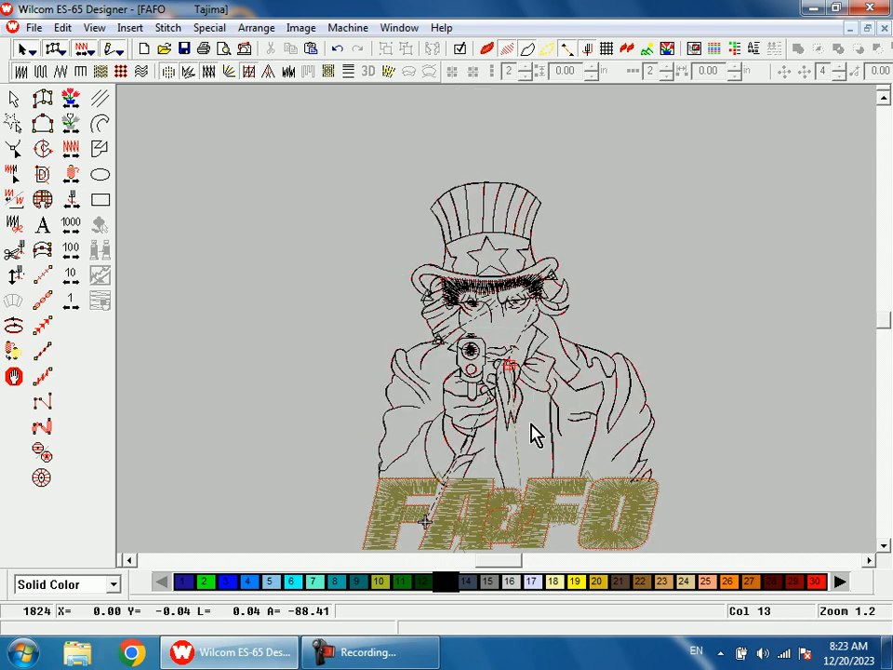
left_click(72, 99)
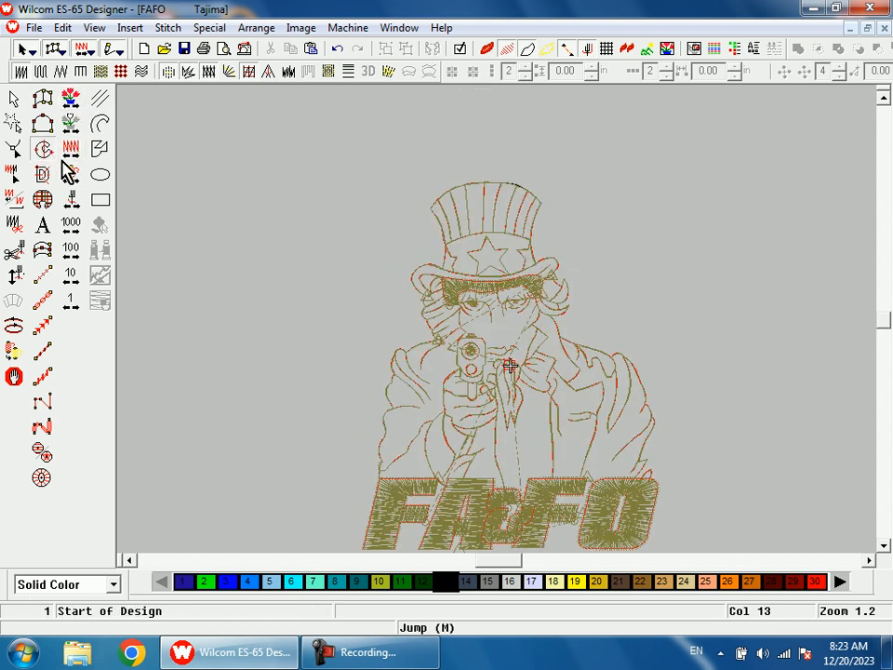
left_click(45, 153)
key("b")
left_click_drag(420, 198, 461, 223)
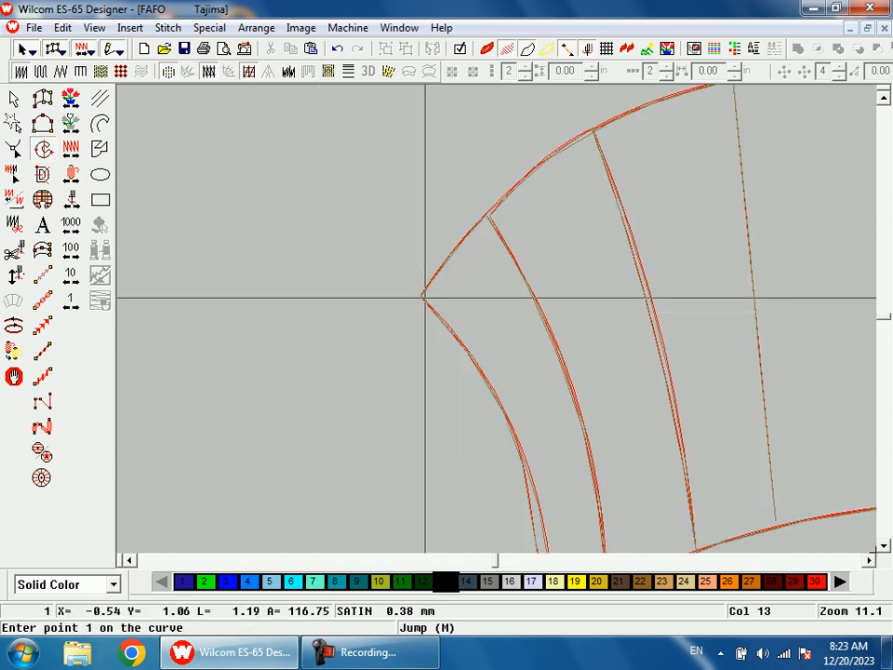
key("1")
key("b")
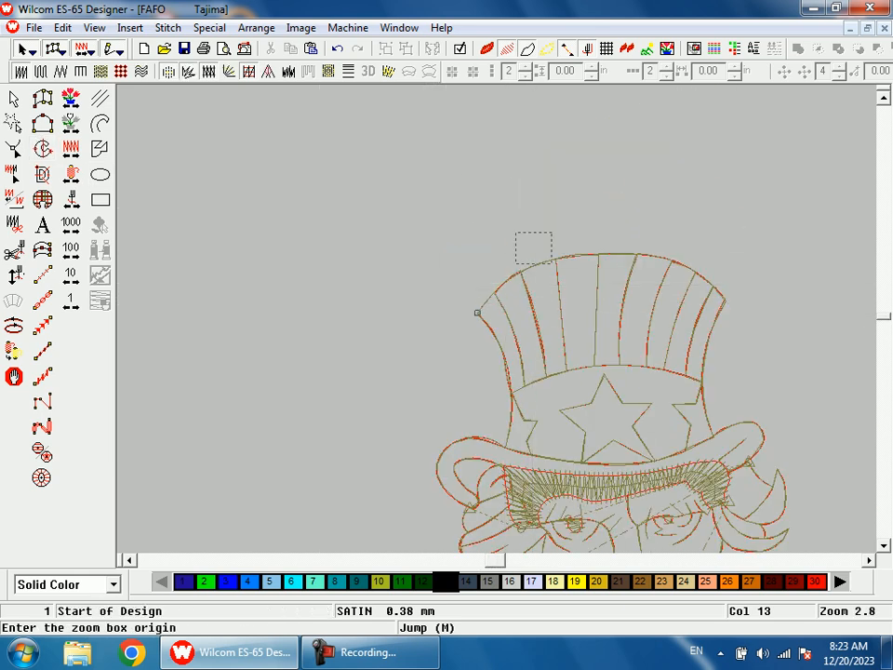
left_click_drag(462, 253, 581, 326)
left_click(352, 300)
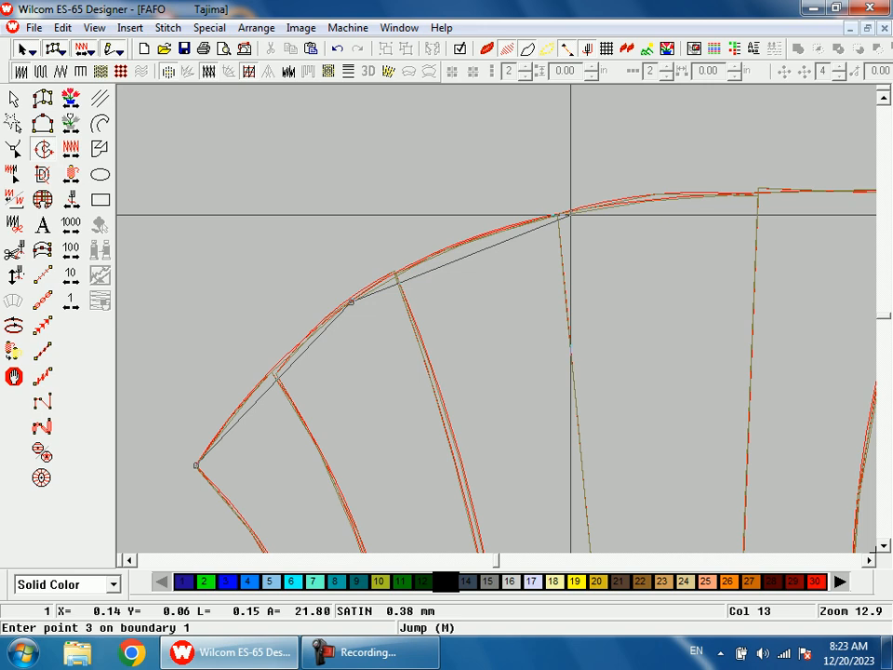
Trace the boundary with curve points along the crown's arched top edge to its upper-right corner
left_click(644, 191)
left_click(792, 251)
left_click(792, 309)
key("BackSpace")
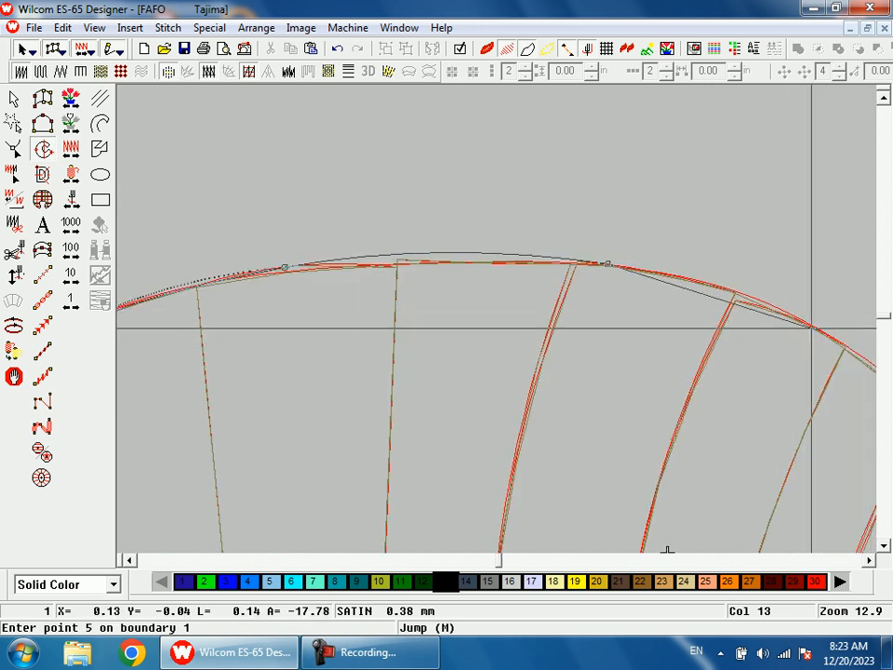
left_click(811, 328)
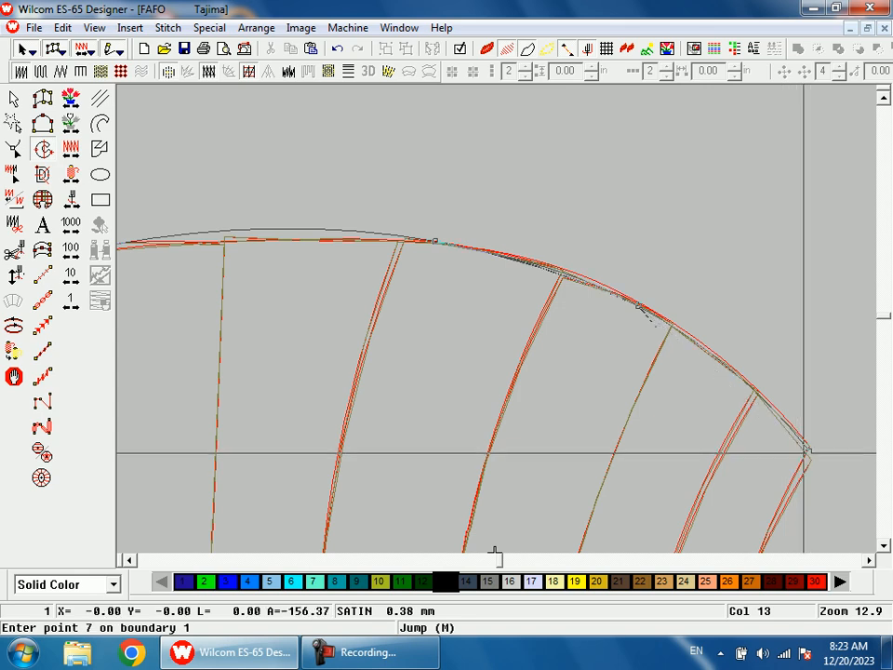
Continue the boundary down the curved right side of the hat crown to the corner where it meets the brim
key("shift+z")
key("shift+z")
key("b")
left_click(623, 431)
left_click(436, 286)
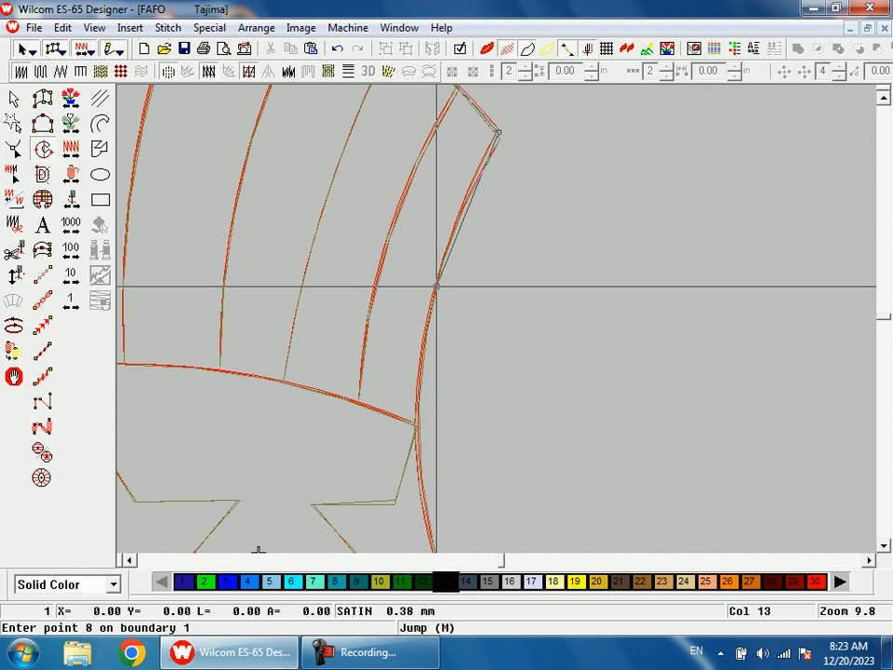
left_click(419, 485)
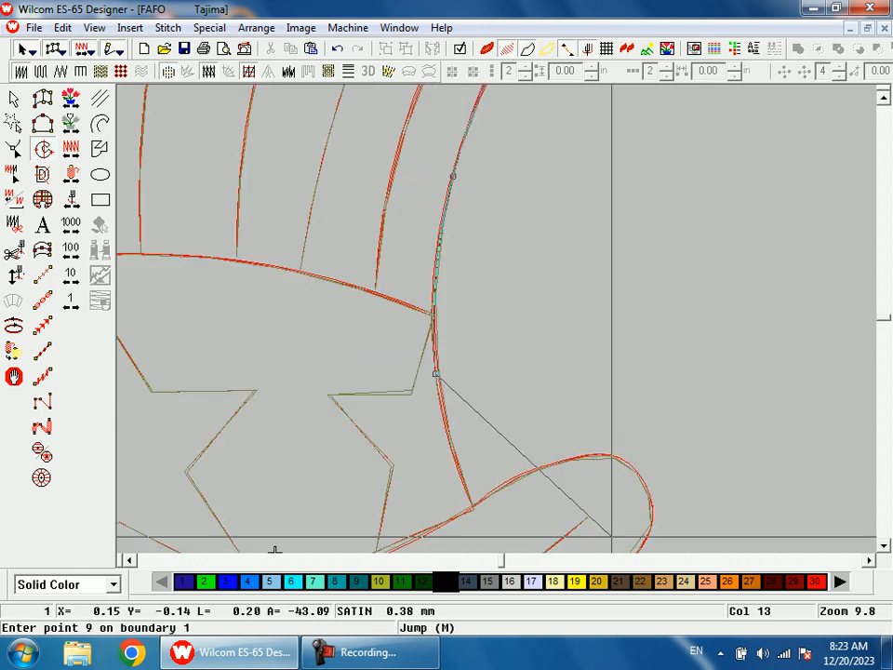
left_click(473, 507)
Carry the boundary around the rounded right end of the hat brim to the top of the hair
left_click(532, 470)
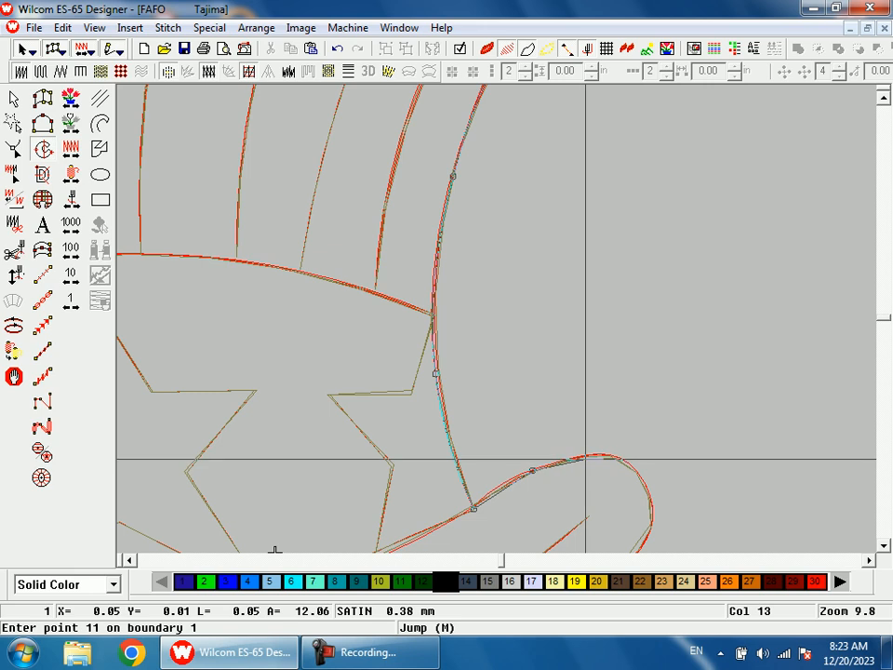
left_click(638, 476)
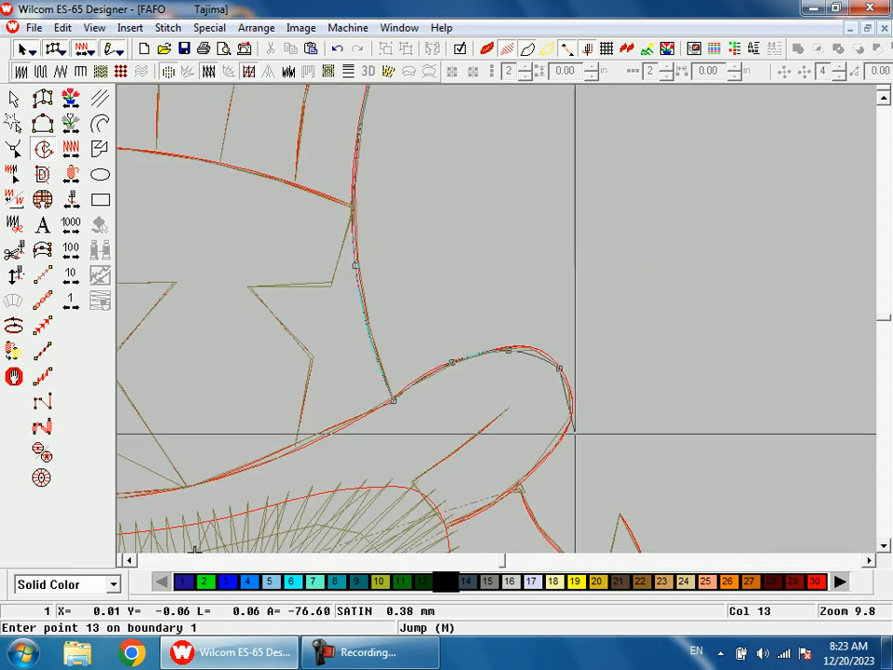
left_click(543, 461)
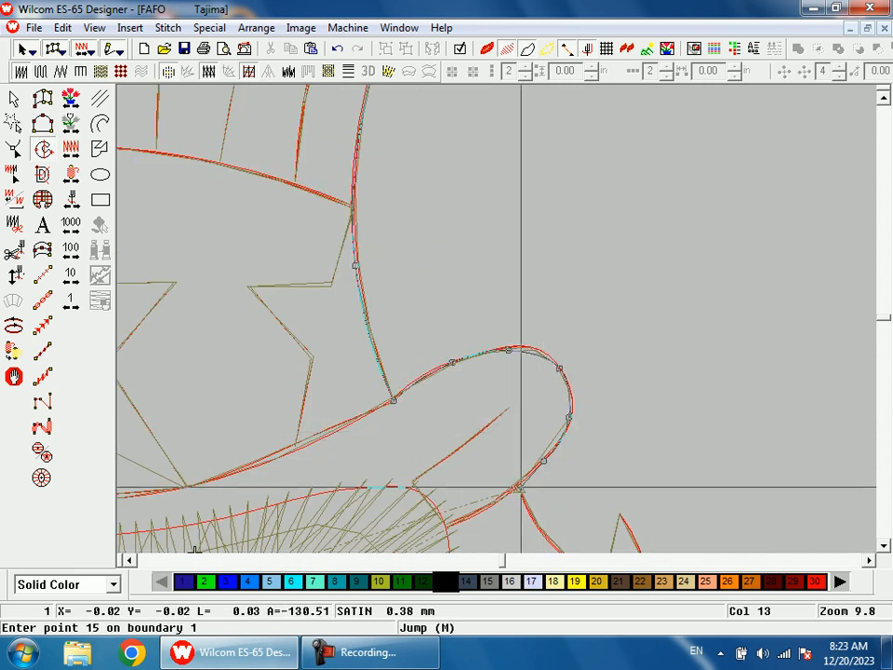
Trace the boundary around the upper hair lock on the right, out to its pointed tip and down its outer curve to the lower inner corner
key("shift+z")
key("b")
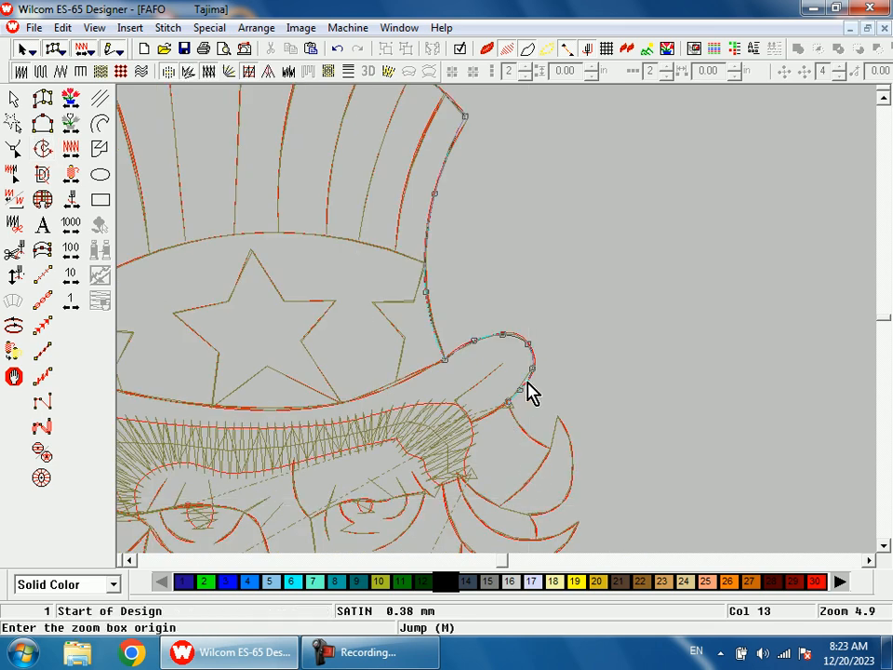
left_click_drag(525, 380, 559, 500)
left_click(426, 284)
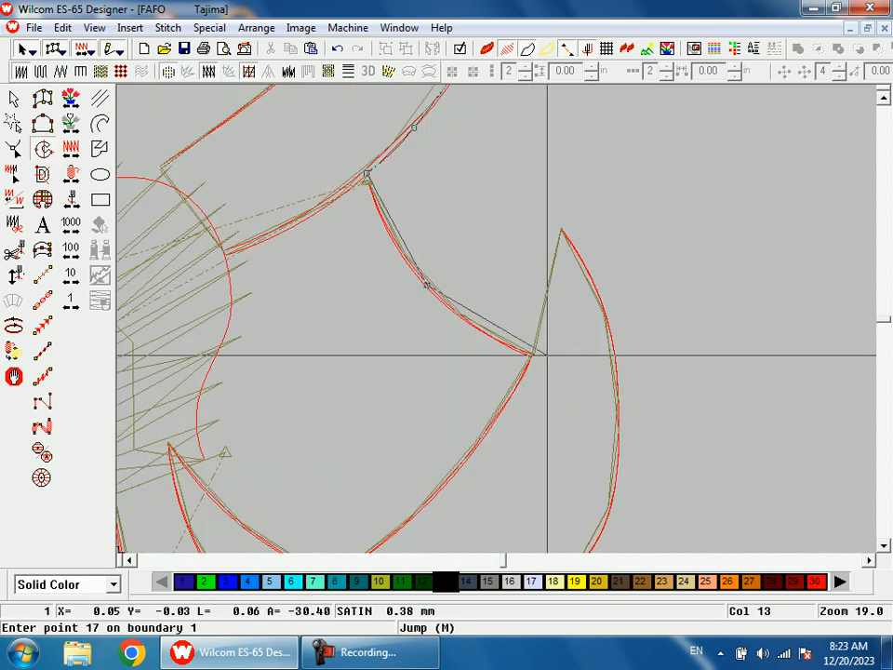
left_click(532, 352)
left_click(546, 302)
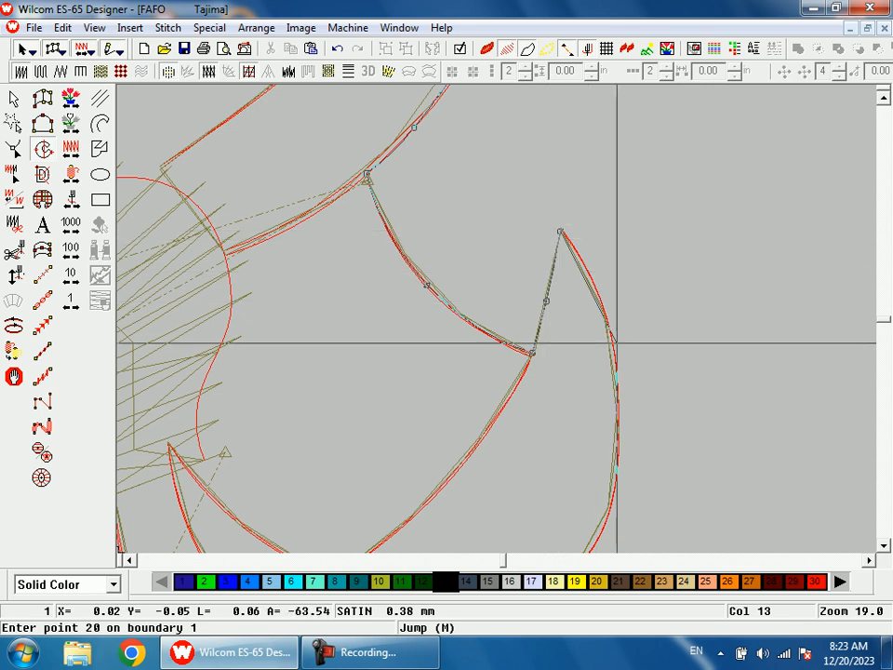
right_click(611, 337)
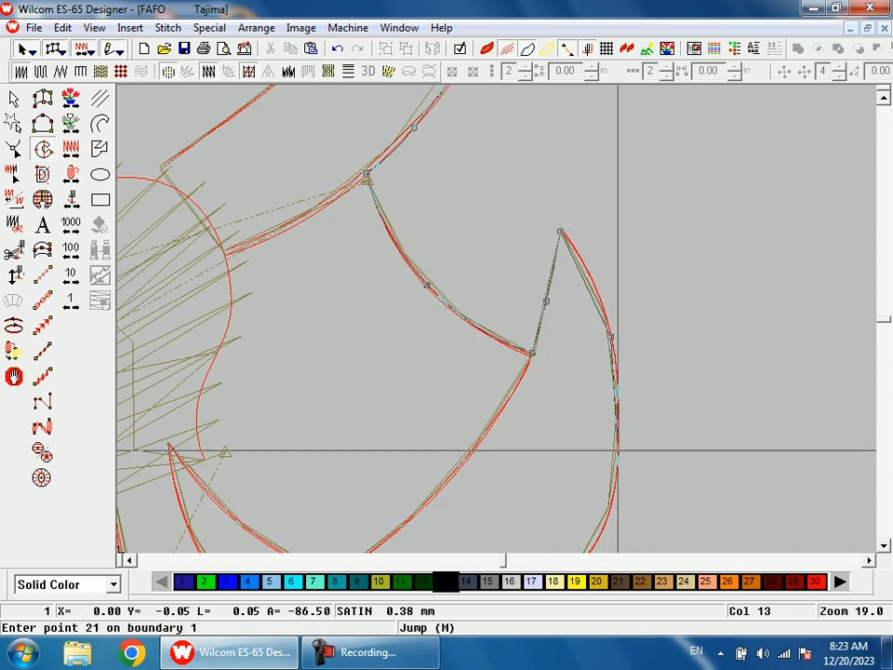
left_click(618, 451)
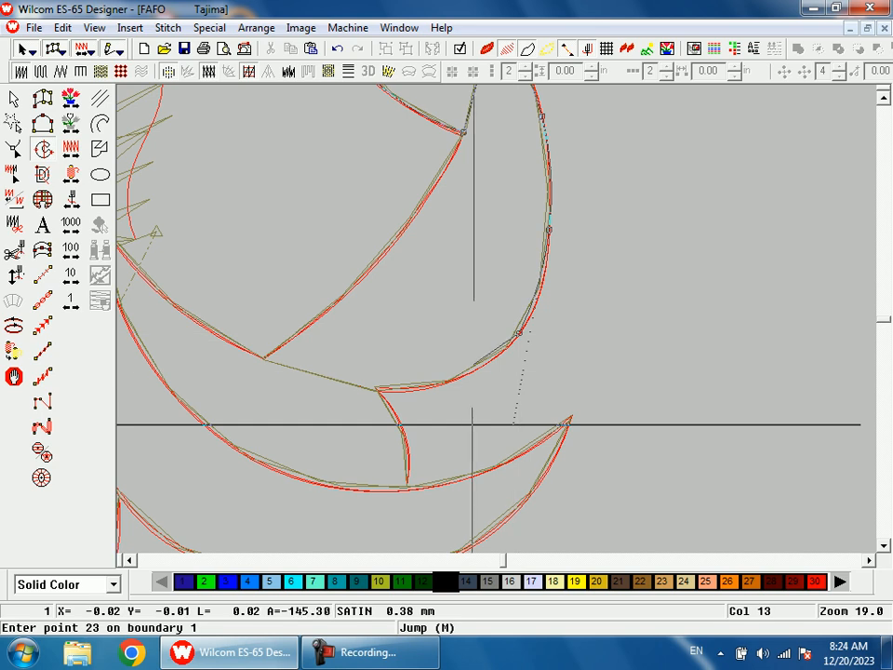
right_click(458, 377)
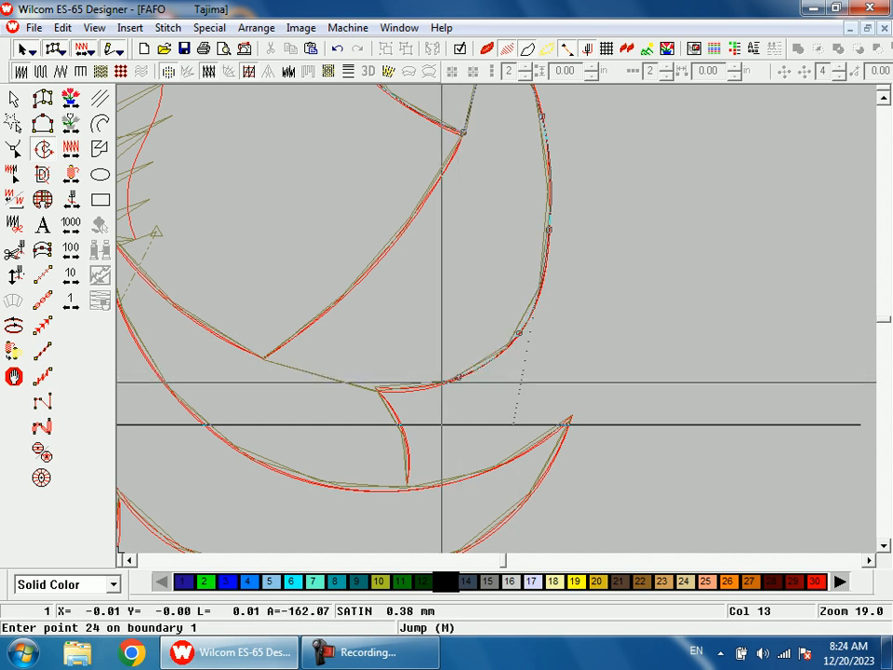
left_click(379, 388)
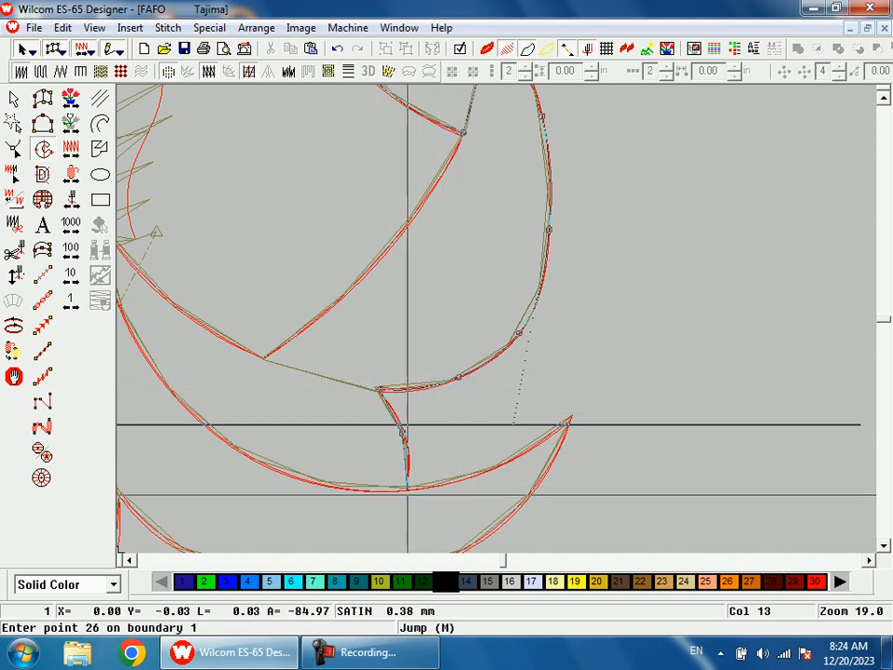
Trace the boundary around the lower hair lock, out to its tip and back underneath to the junction with the neck line
left_click(407, 485)
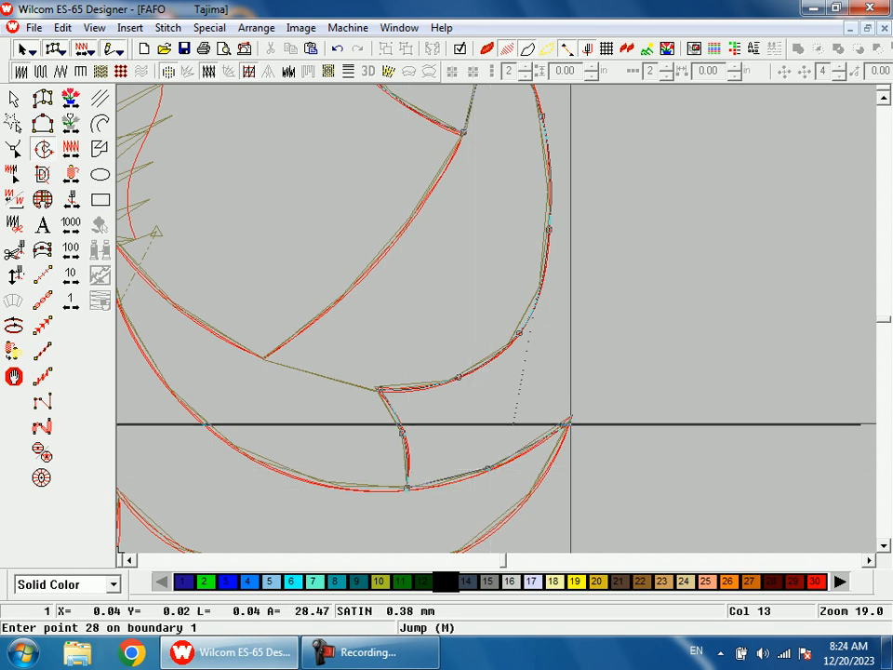
left_click(570, 423)
scroll(558, 421, "down", 3)
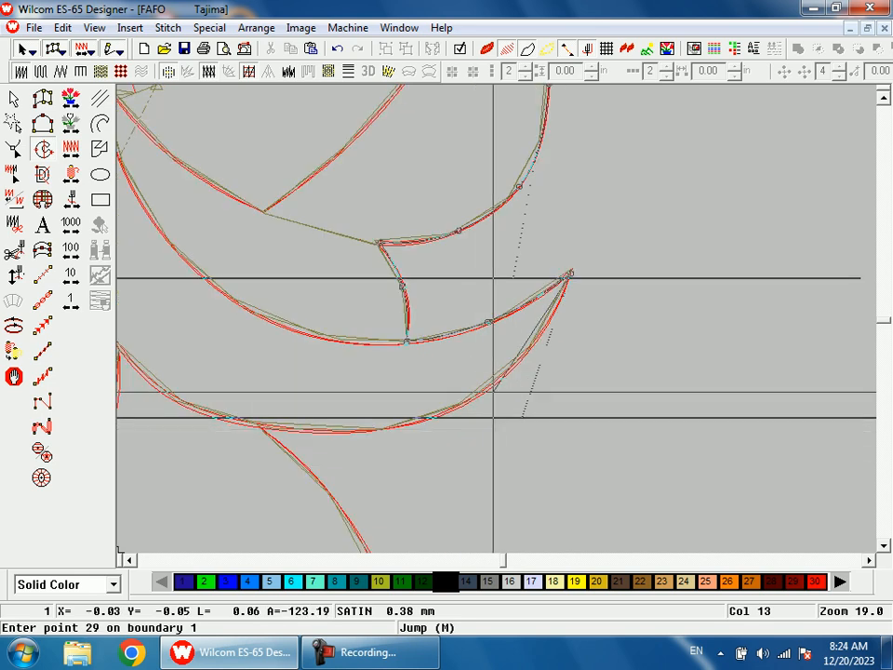
left_click(397, 424)
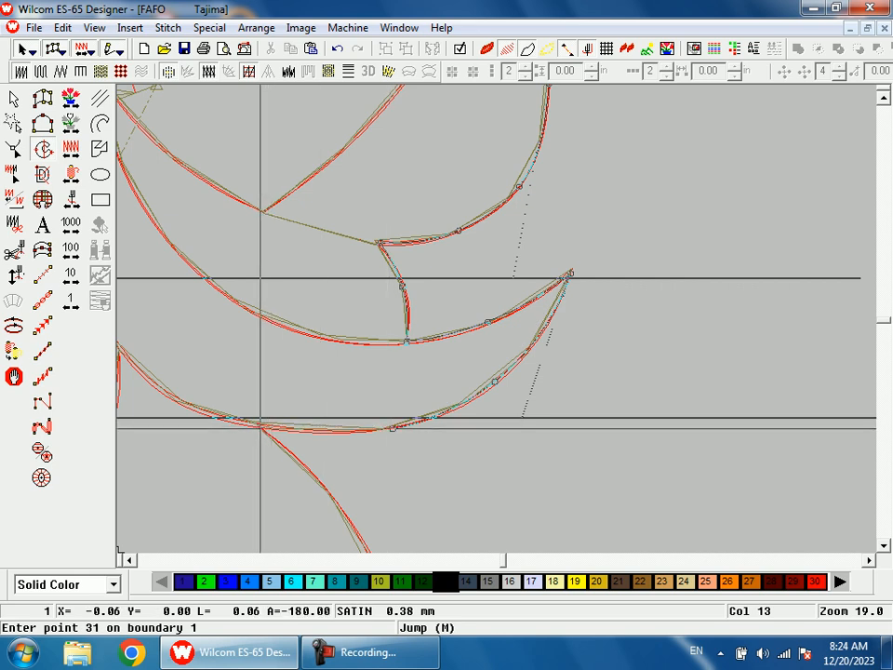
scroll(260, 423, "down", 3)
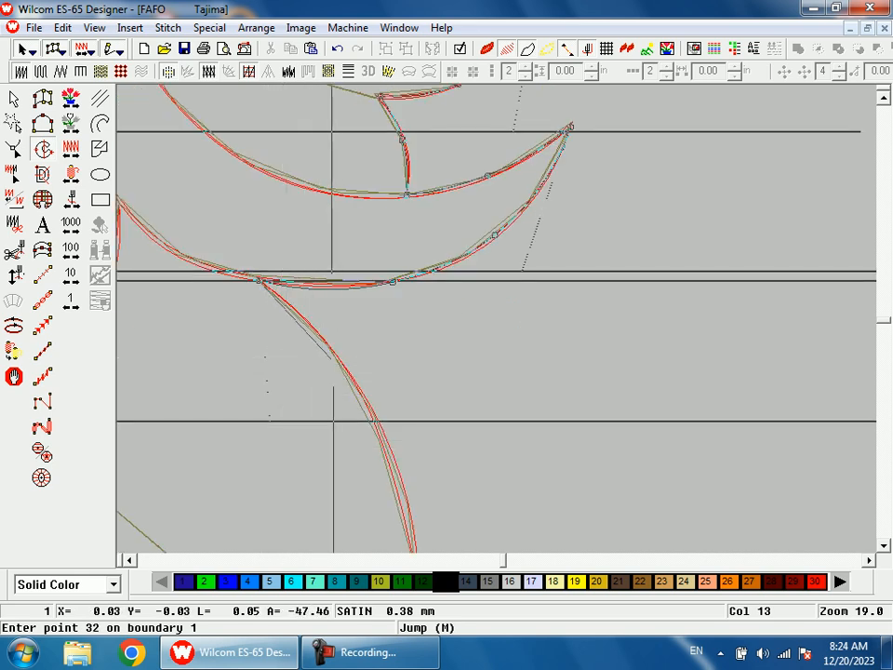
Continue the boundary down the curved neck line to the corner where the shoulder begins
left_click(337, 357)
left_click(402, 507)
key("shift+z")
key("shift+z")
key("b")
left_click_drag(467, 370, 518, 508)
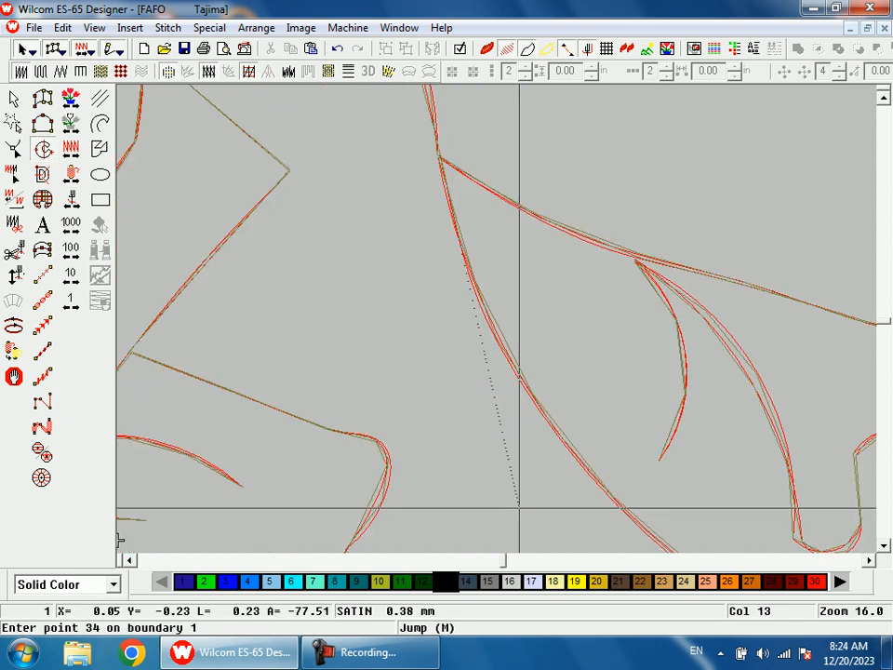
left_click(438, 155)
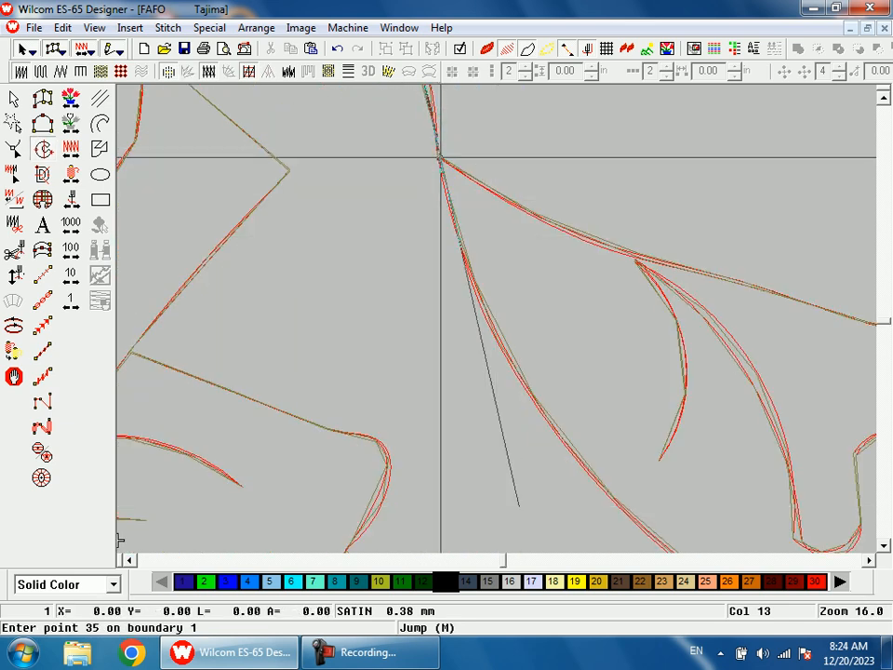
Trace the boundary along the sloping right shoulder line to the notch at the top of the sleeve
key("shift+z")
left_click_drag(402, 198, 699, 382)
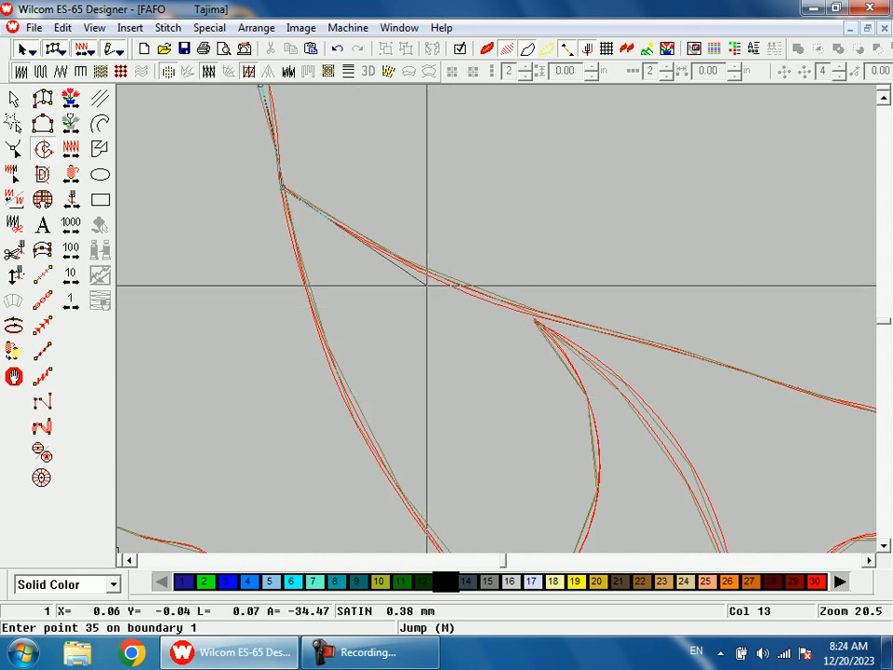
left_click(435, 277)
left_click(658, 343)
key("shift+z")
key("shift+z")
key("b")
left_click_drag(532, 308, 724, 426)
left_click(406, 241)
left_click(540, 298)
left_click(614, 348)
Carry the boundary over the rounded sleeve top and down the outer edge of the upper sleeve to the first crease
left_click(637, 316)
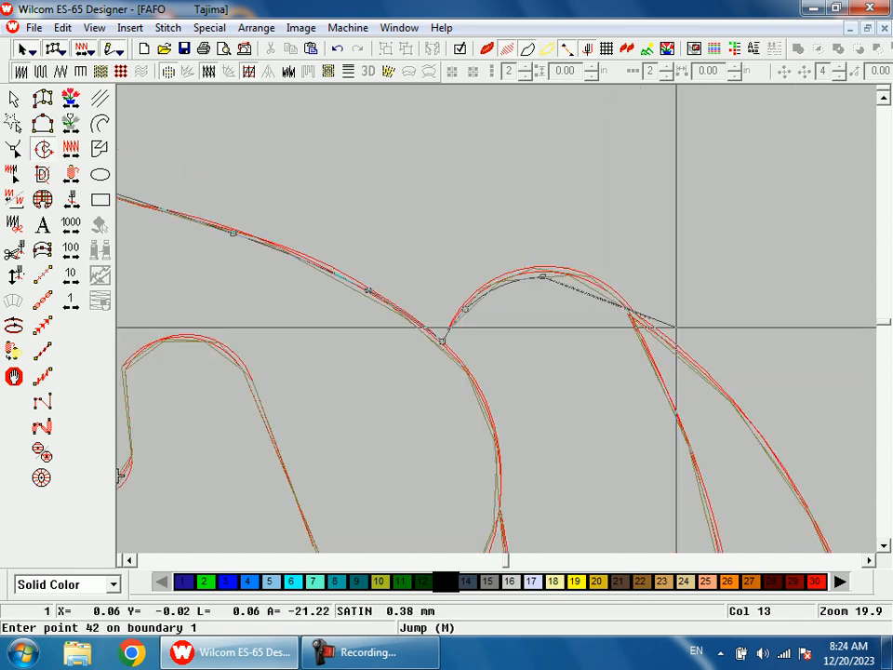
left_click(623, 308)
key("shift+z")
key("shift+z")
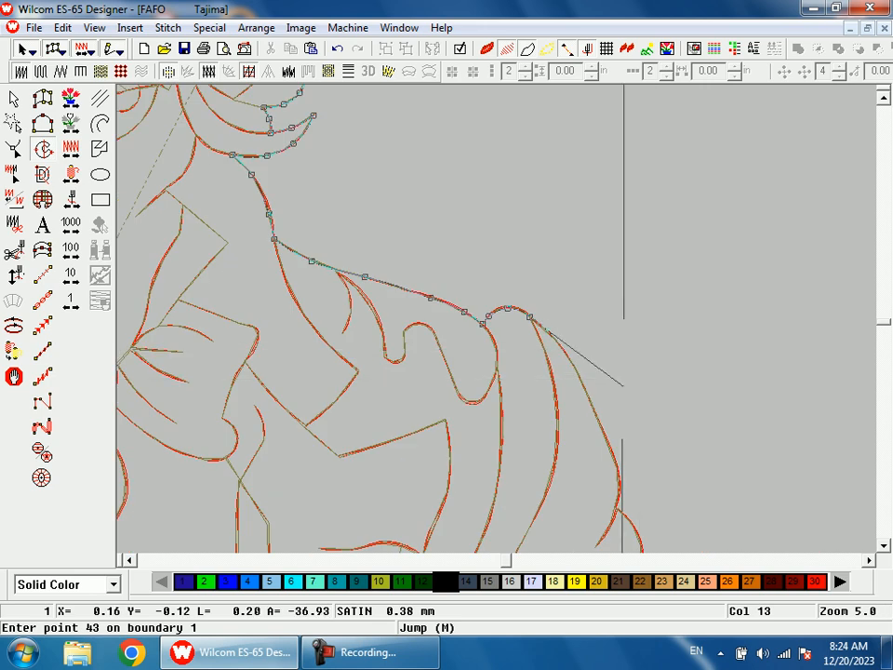
left_click_drag(592, 401, 628, 522)
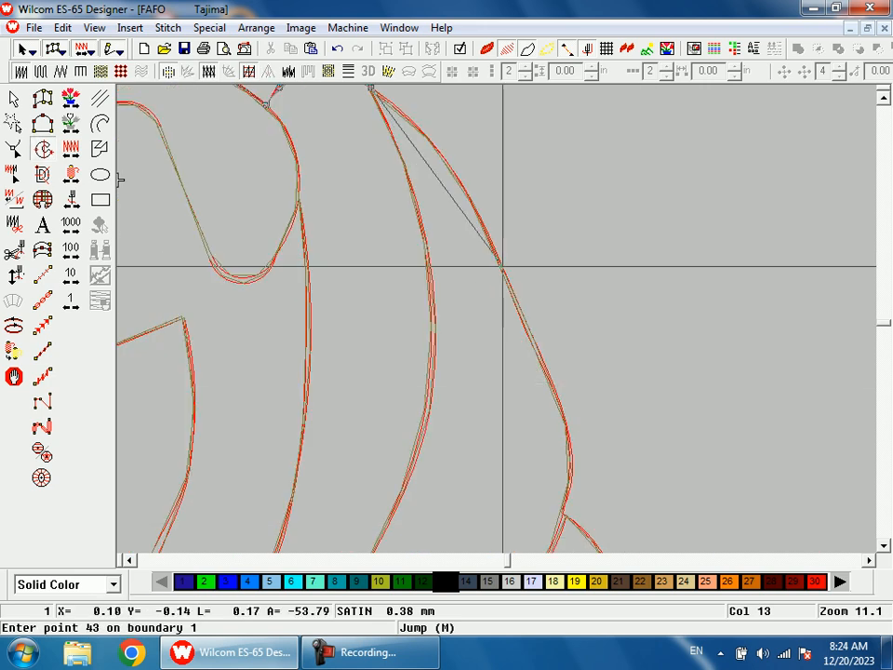
left_click(449, 163)
left_click(517, 296)
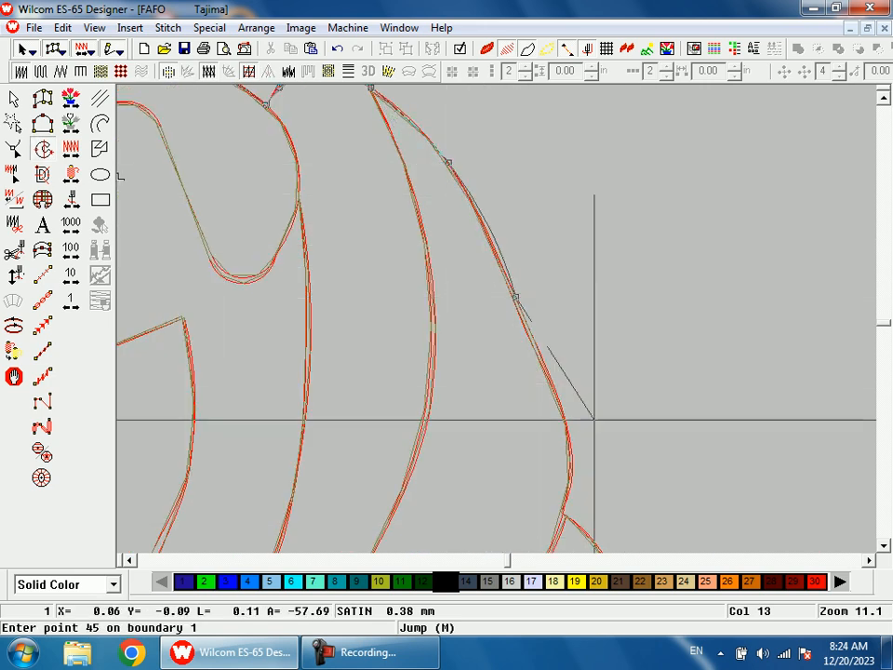
left_click(569, 482)
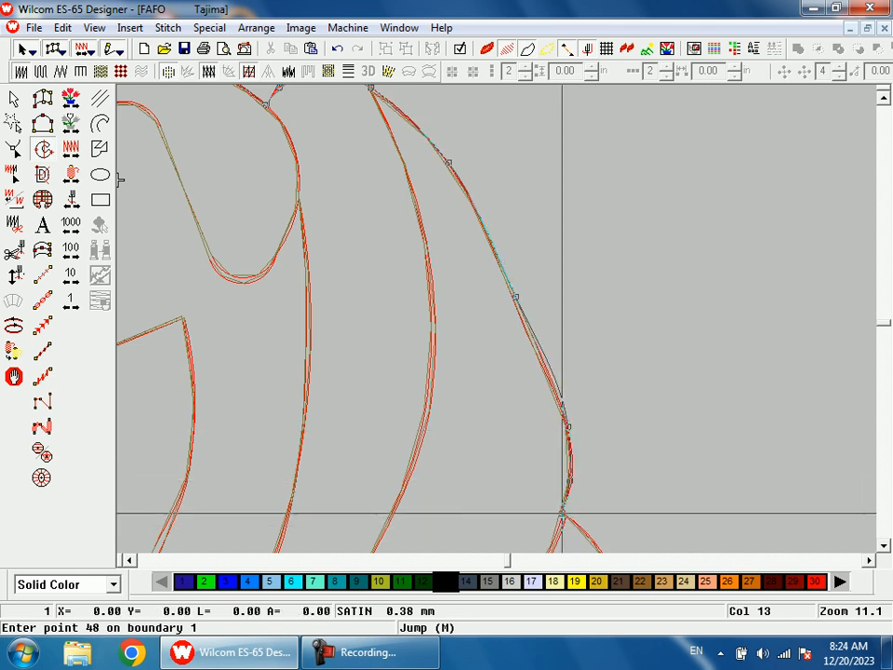
Trace the boundary around the two bulging folds on the outer edge of the sleeve below the crease
scroll(563, 513, "down", 3)
left_click(601, 344)
left_click(623, 410)
left_click(640, 431)
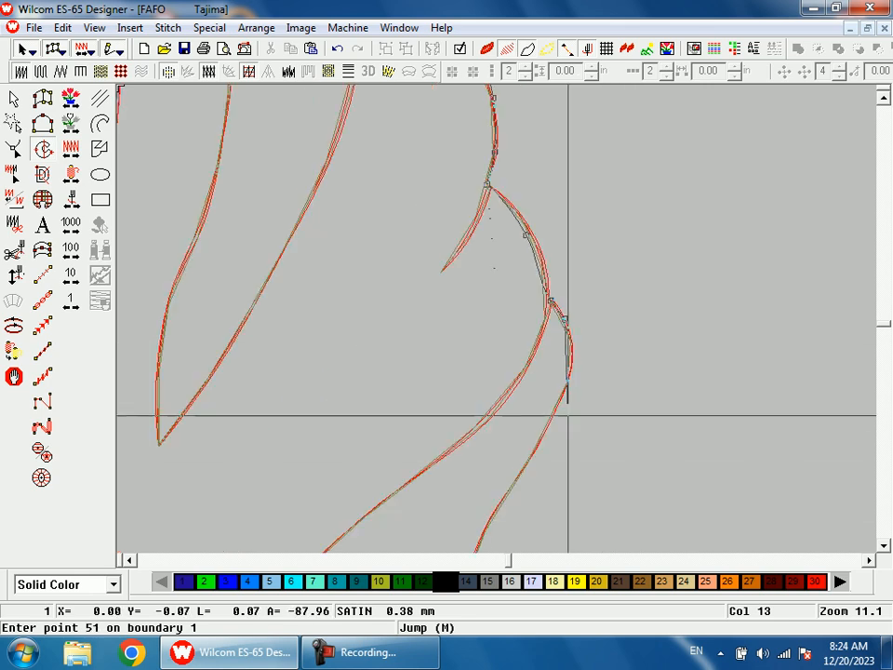
left_click(568, 379)
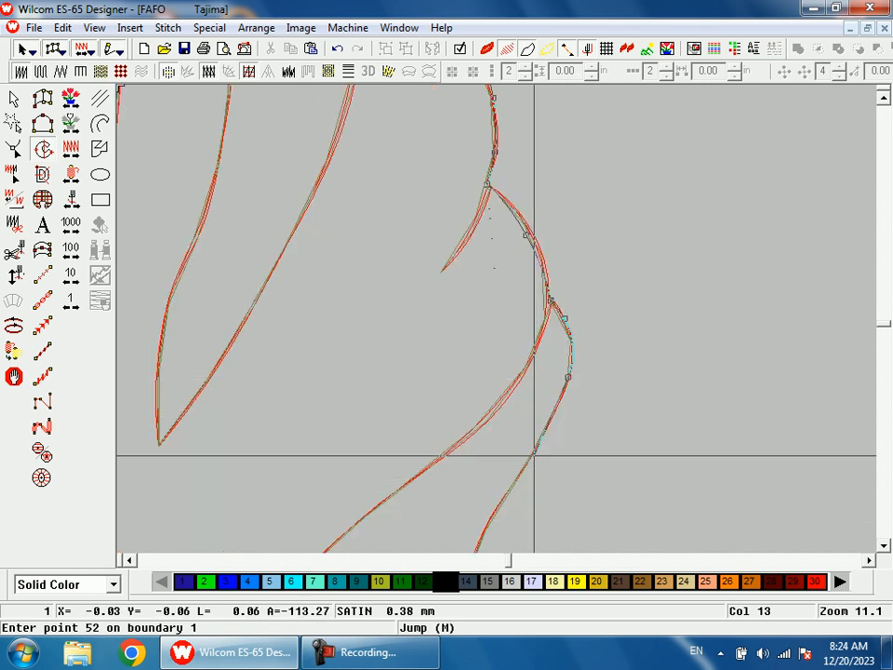
Trace the boundary down the outer edge of the lower sleeve, around the pointed fold, and into the top of the letter O
left_click(534, 448)
left_click(482, 363)
left_click(455, 452)
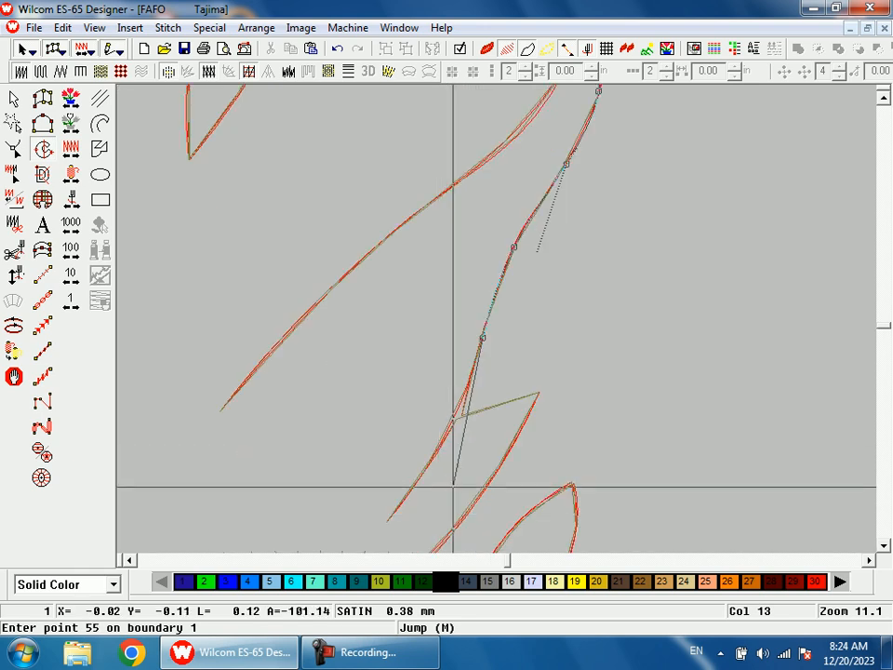
left_click(456, 417)
left_click(539, 391)
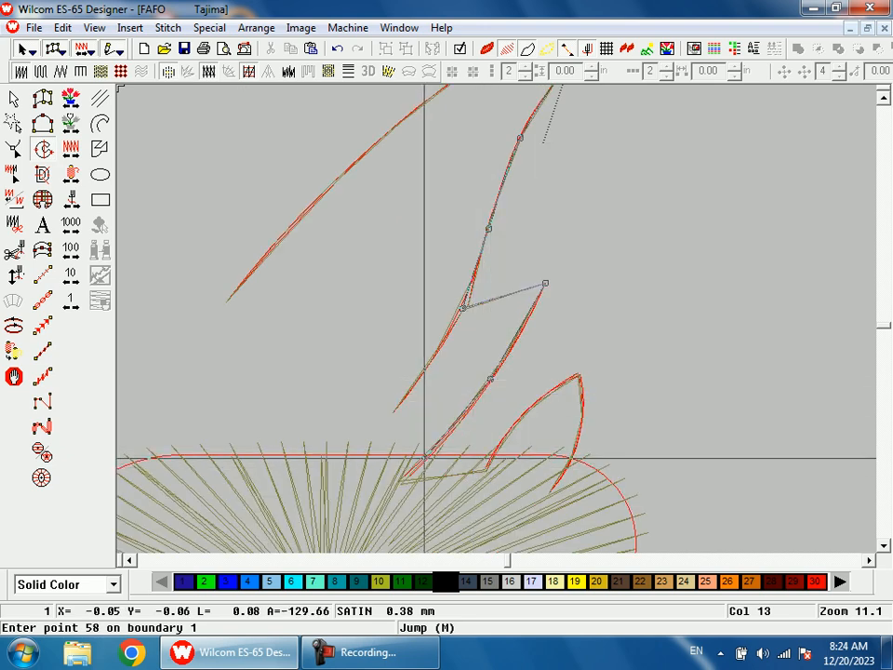
left_click(400, 481)
scroll(391, 400, "down", 2)
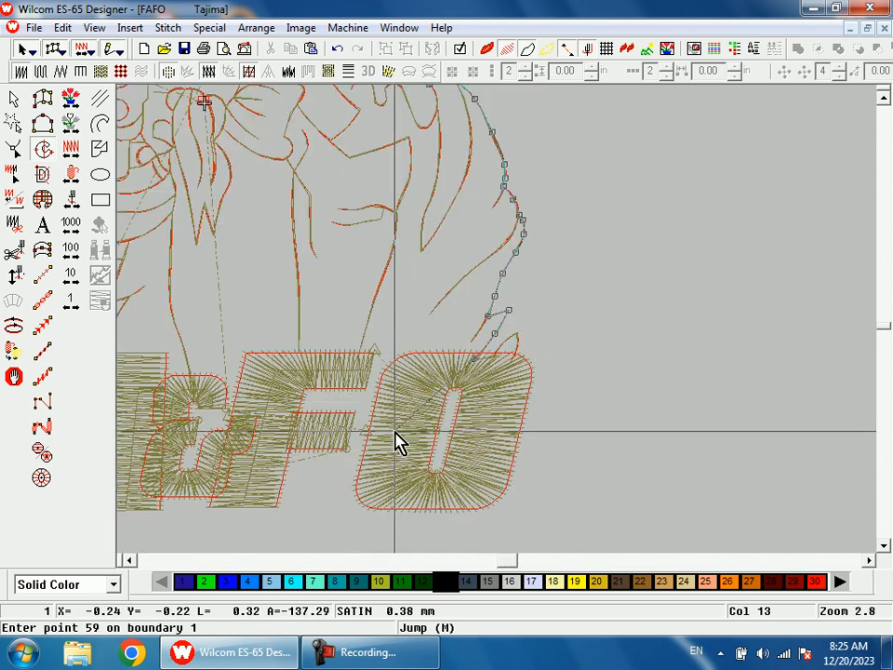
Run the boundary just inside the top edge and around the rounded upper-left corner of the letter O
left_click_drag(391, 344, 438, 438)
left_click(517, 217)
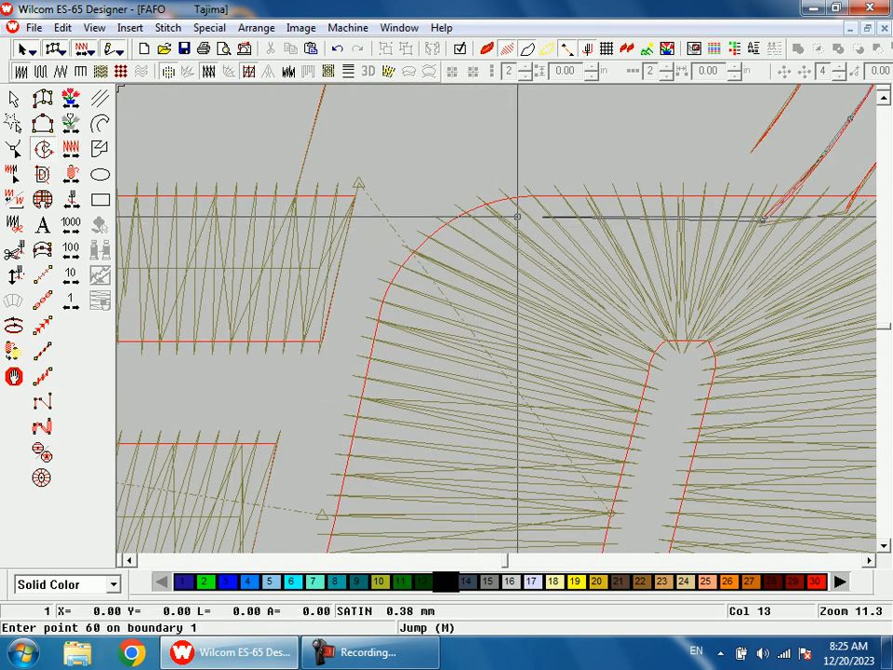
left_click(444, 252)
key("shift+z")
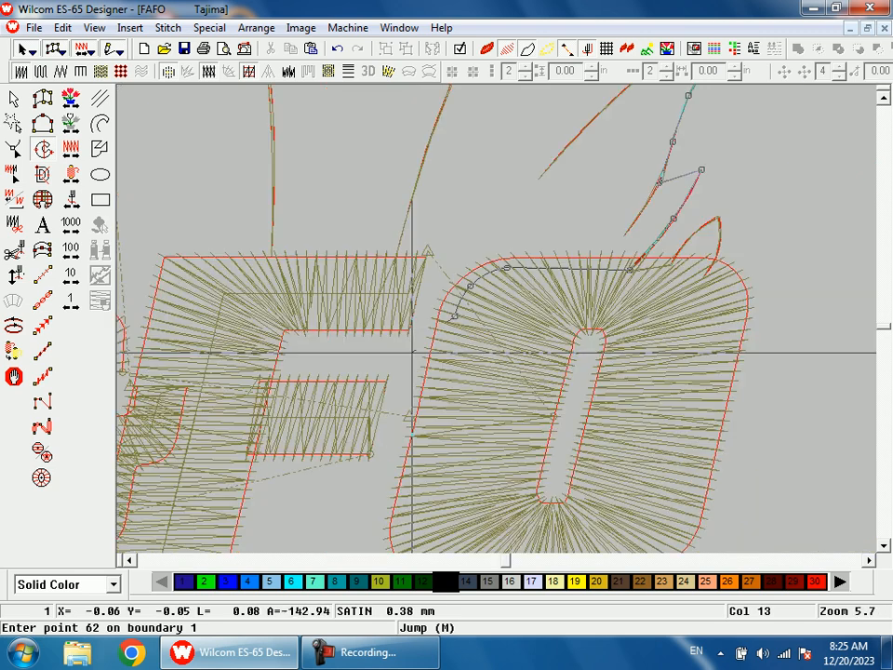
scroll(461, 482, "up", 1)
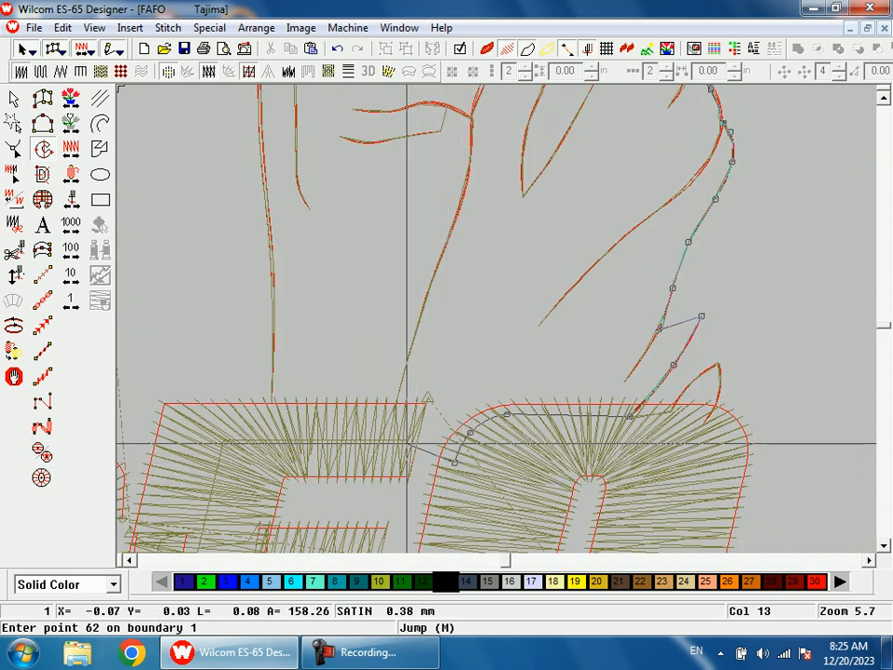
Carry the boundary leftward through the upper parts of the second F, the ampersand and the A toward the first F
left_click(234, 439)
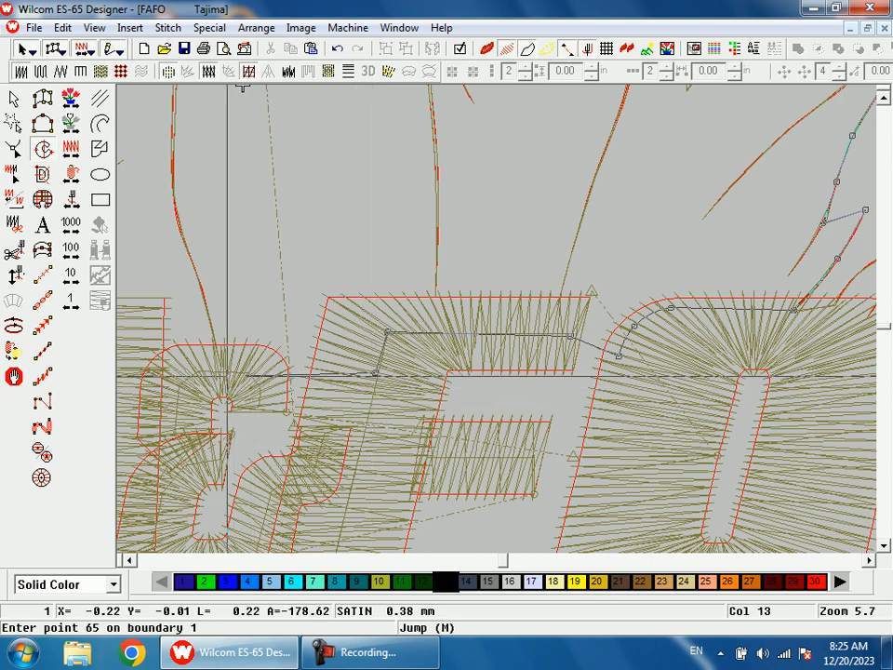
left_click(374, 372)
left_click(309, 307)
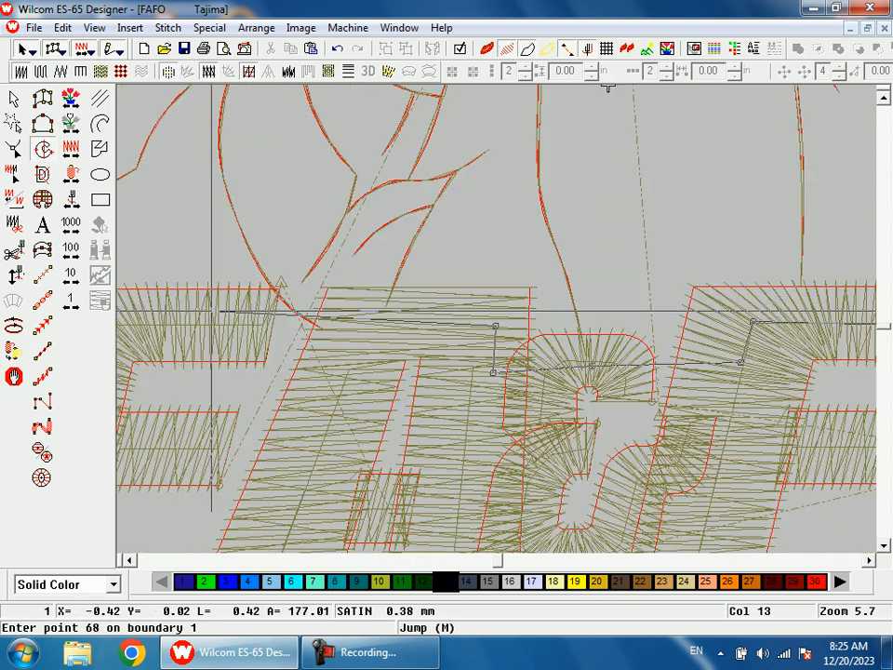
left_click(319, 327)
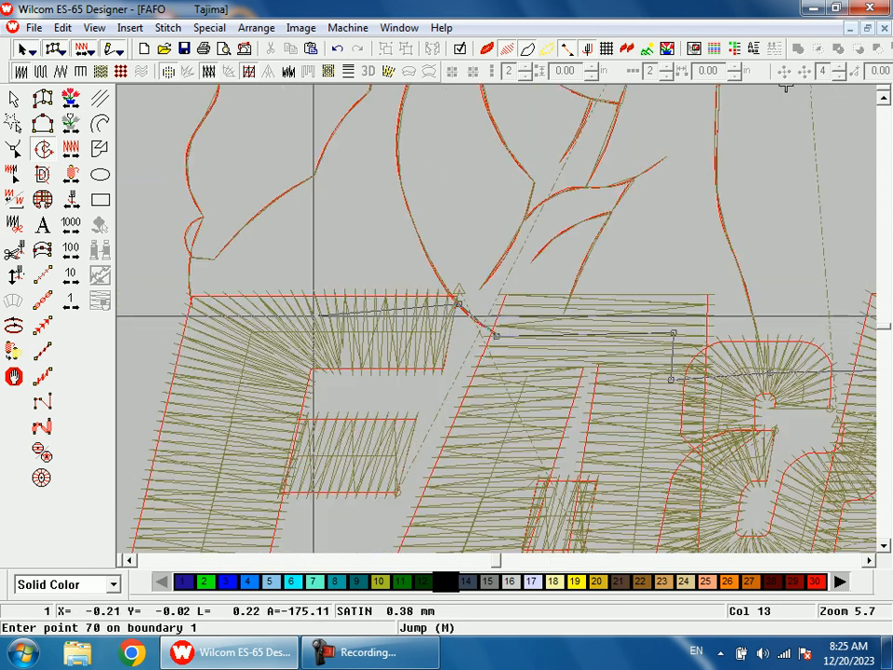
Bring the boundary up from the first F's upper-left corner along the left sleeve edge to the small notch above the lettering
key("shift+z")
key("b")
left_click_drag(322, 208, 404, 329)
left_click(416, 416)
left_click(425, 372)
left_click(436, 329)
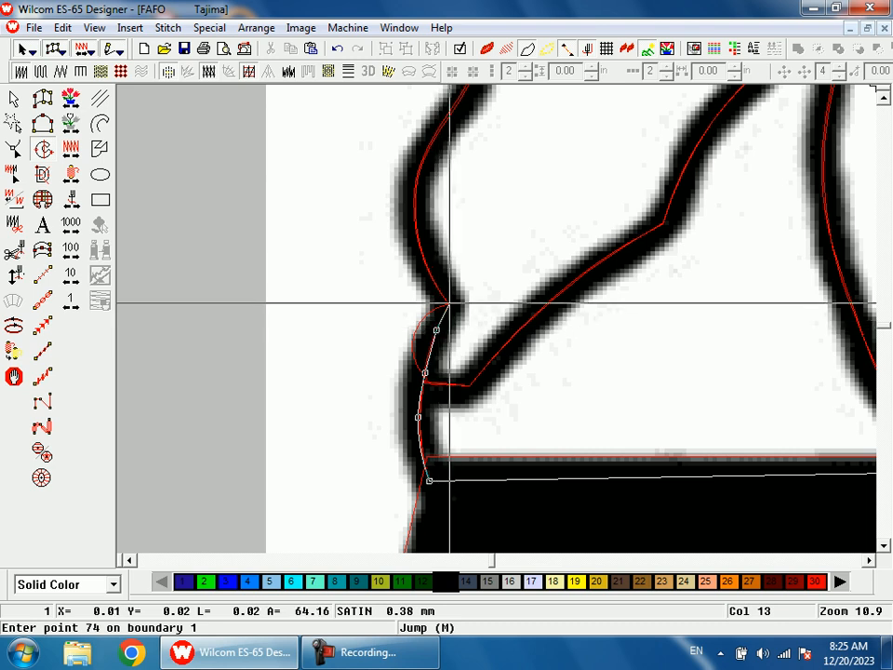
key("d")
Trace the boundary up the wavy outer edge of the left sleeve to the rounded fold just below the next crease
left_click(416, 230)
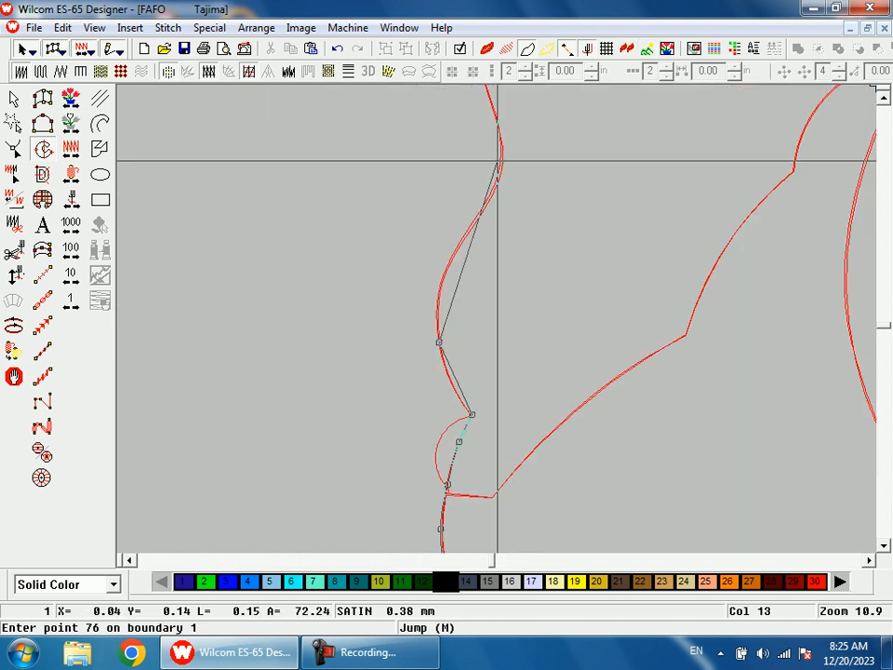
left_click(455, 253)
left_click(494, 193)
left_click(501, 296)
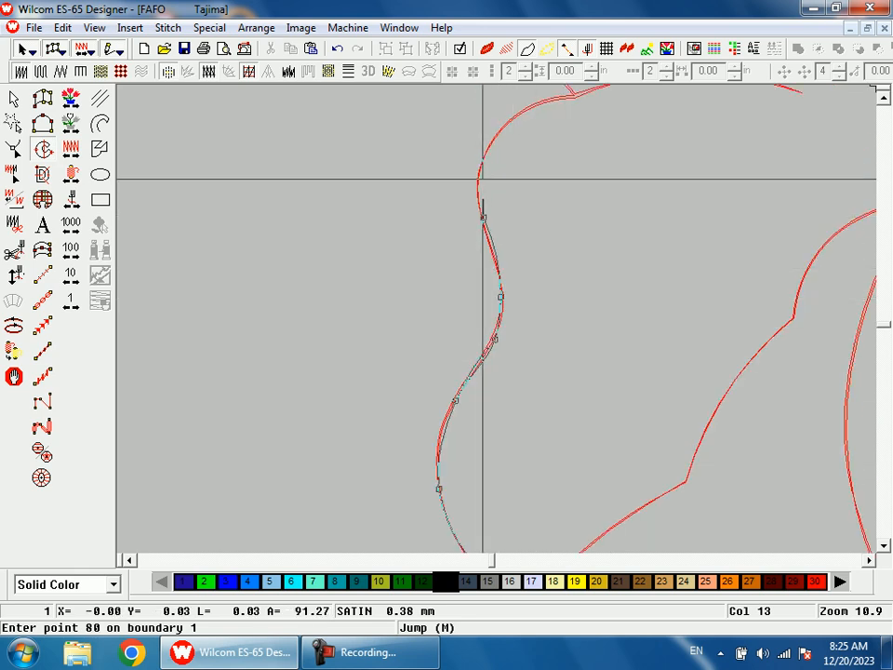
left_click(478, 264)
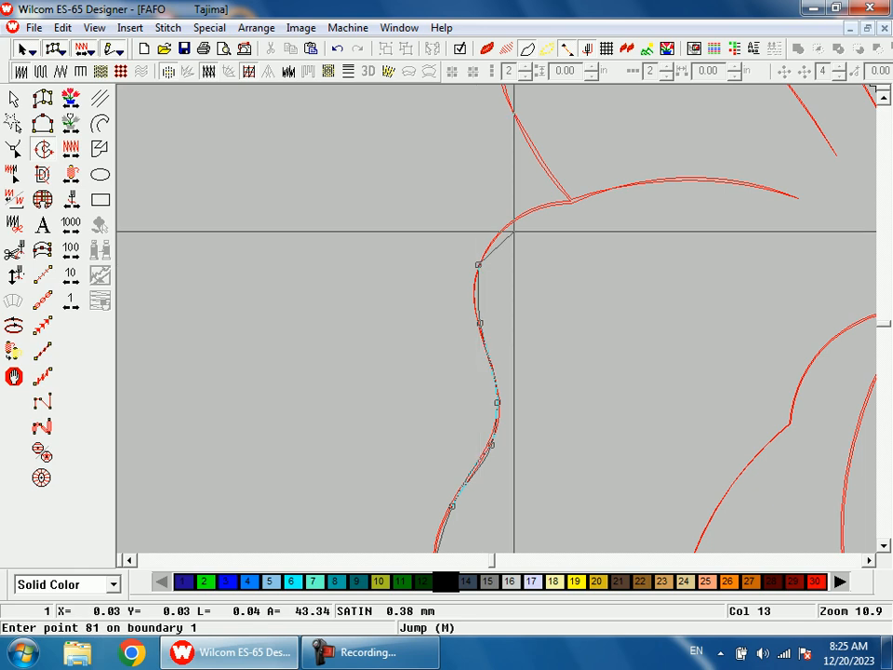
left_click(517, 221)
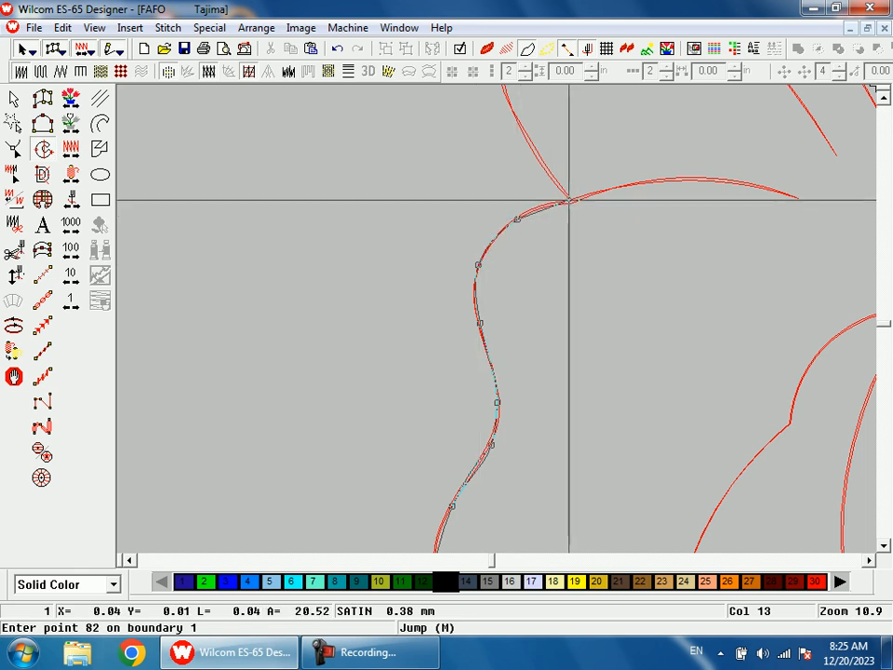
Continue the boundary from the crease around the large bulging fold on the left sleeve up to the notch above it
key("d")
key("shift+z")
key("shift+z")
key("b")
left_click_drag(507, 231, 565, 332)
key("d")
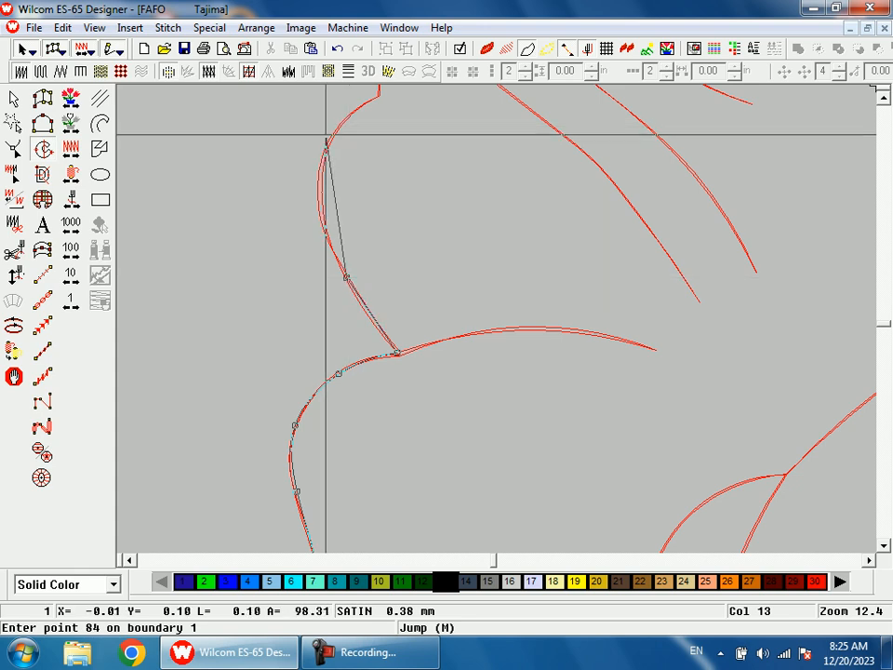
left_click(319, 186)
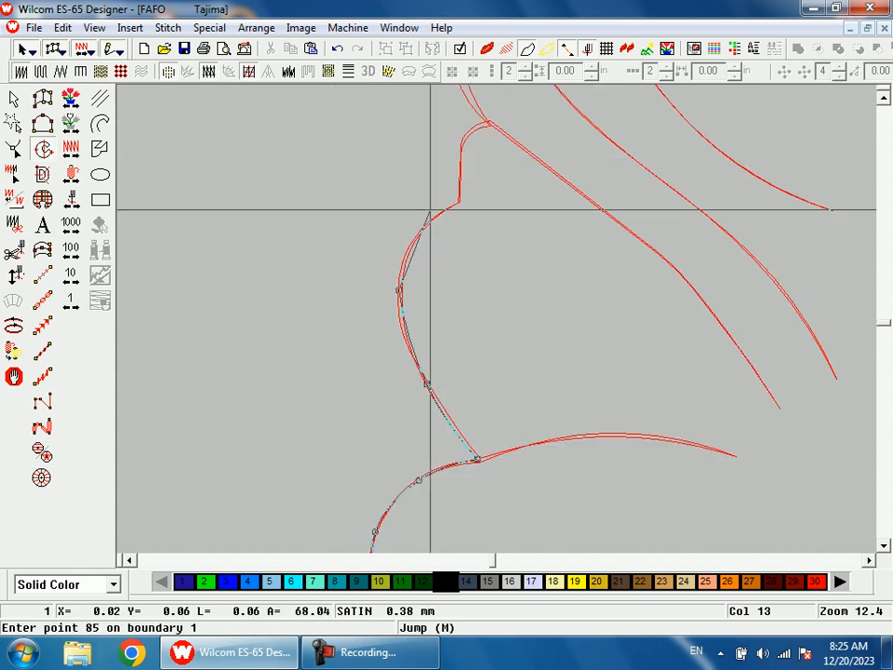
left_click(418, 233)
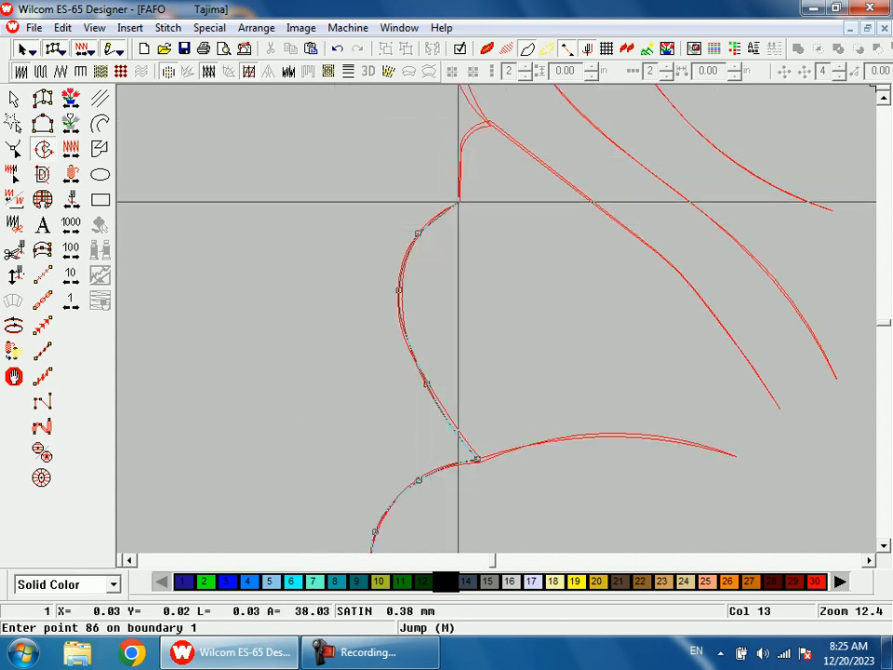
left_click(459, 200)
Trace the boundary around the small bump and up the curved fold to the base of the rounded sleeve top
left_click(463, 149)
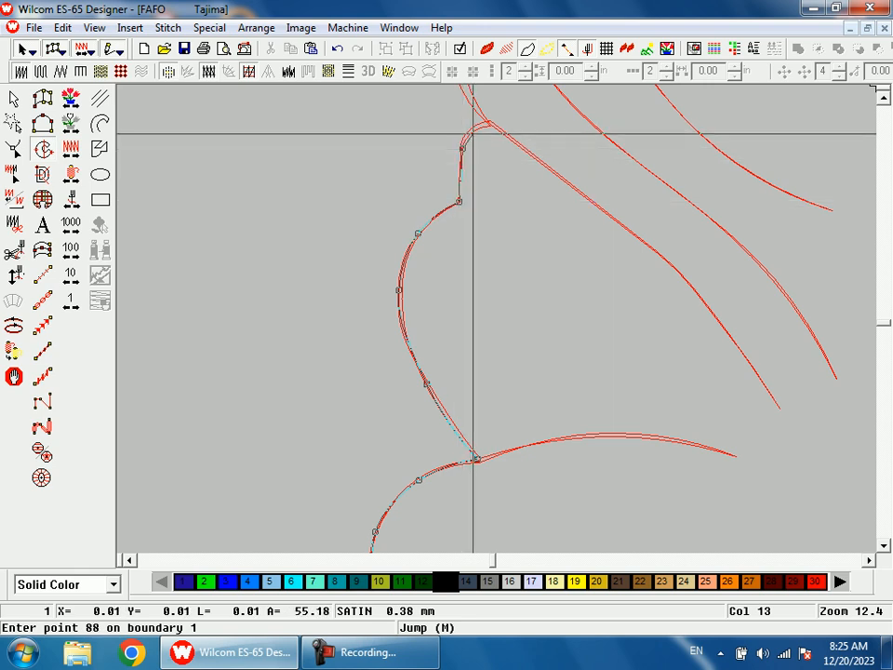
left_click(474, 133)
scroll(558, 227, "up", 3)
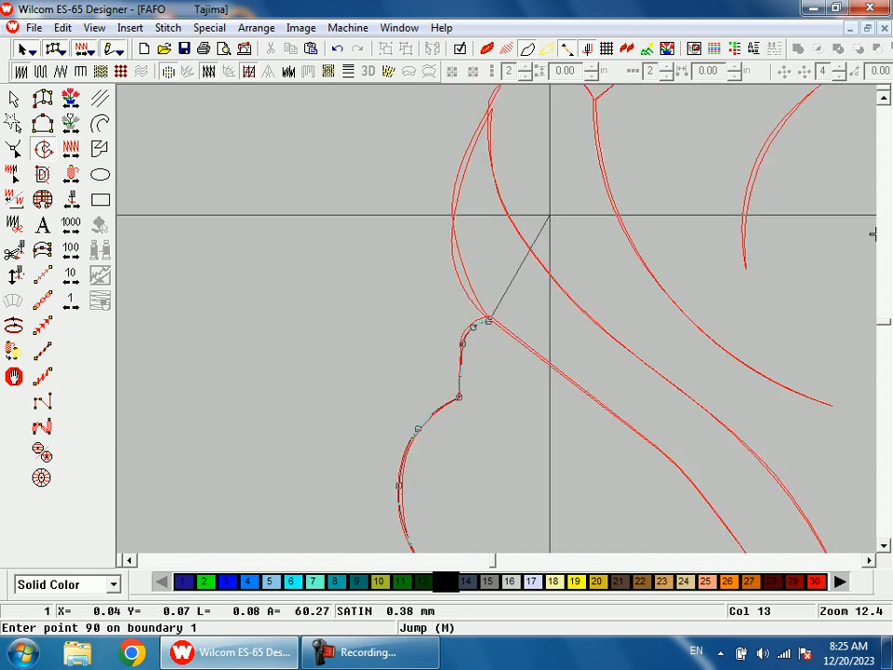
left_click(460, 264)
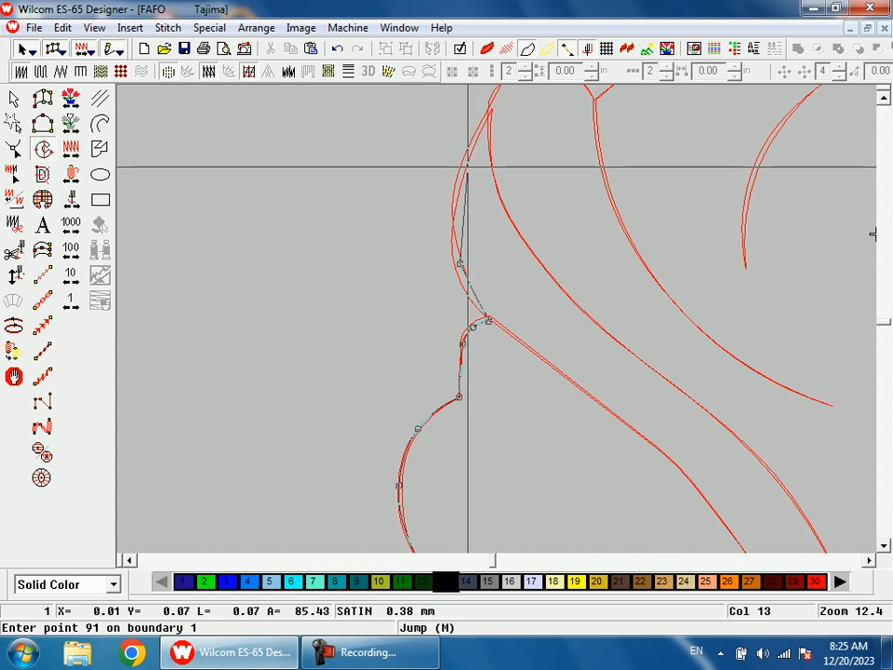
left_click(468, 168)
scroll(521, 149, "up", 2)
left_click(492, 216)
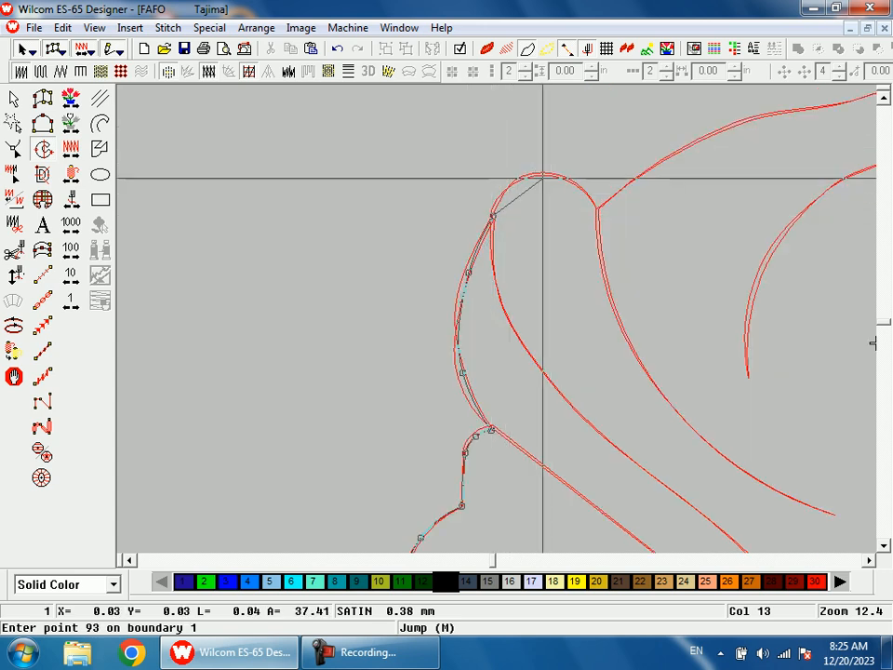
Carry the boundary over the rounded left sleeve top and along the shoulder line to the bottom of the hair
left_click(524, 176)
left_click(575, 184)
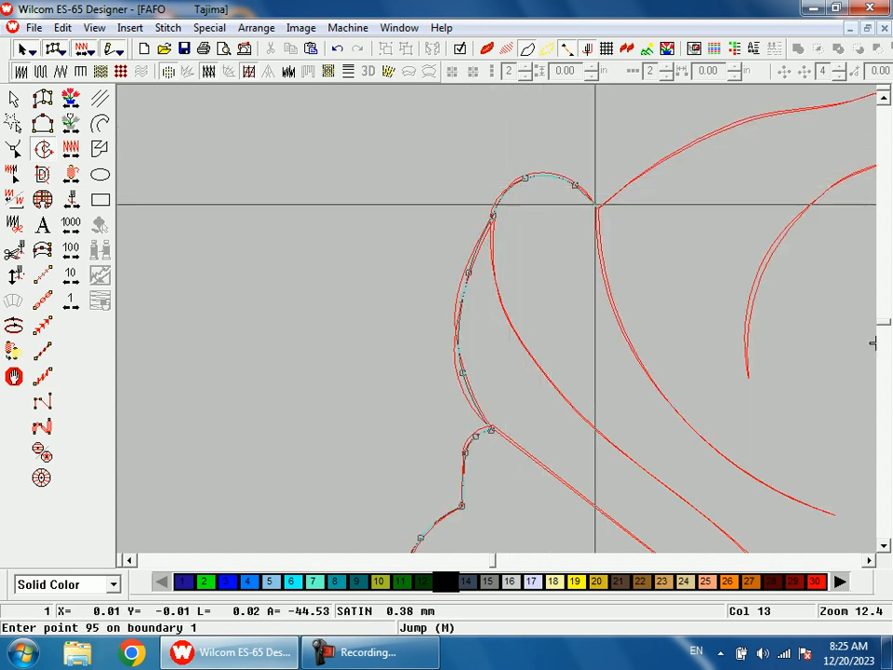
key("shift+z")
key("b")
left_click_drag(564, 154, 645, 325)
left_click(439, 315)
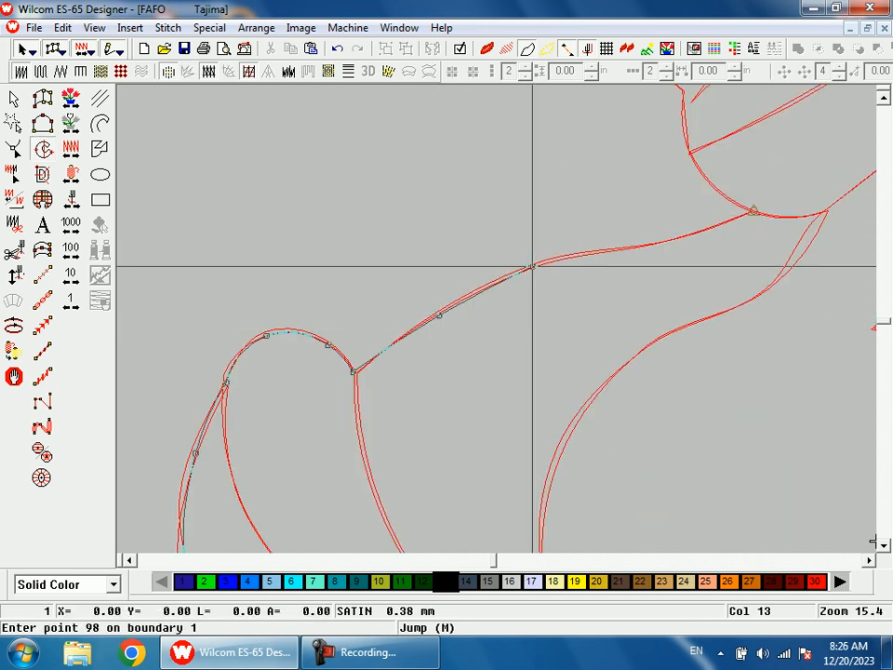
left_click(619, 249)
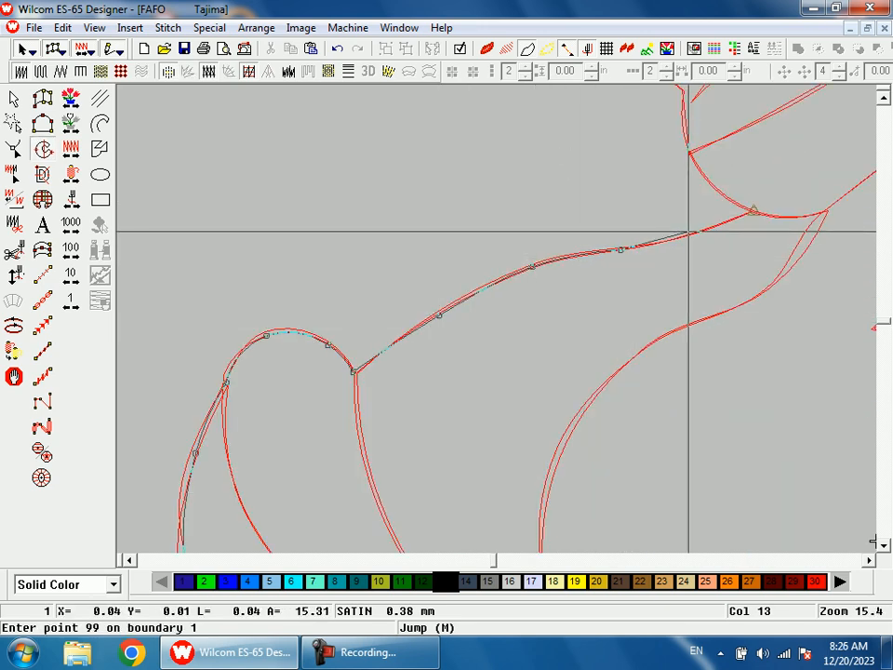
left_click(697, 231)
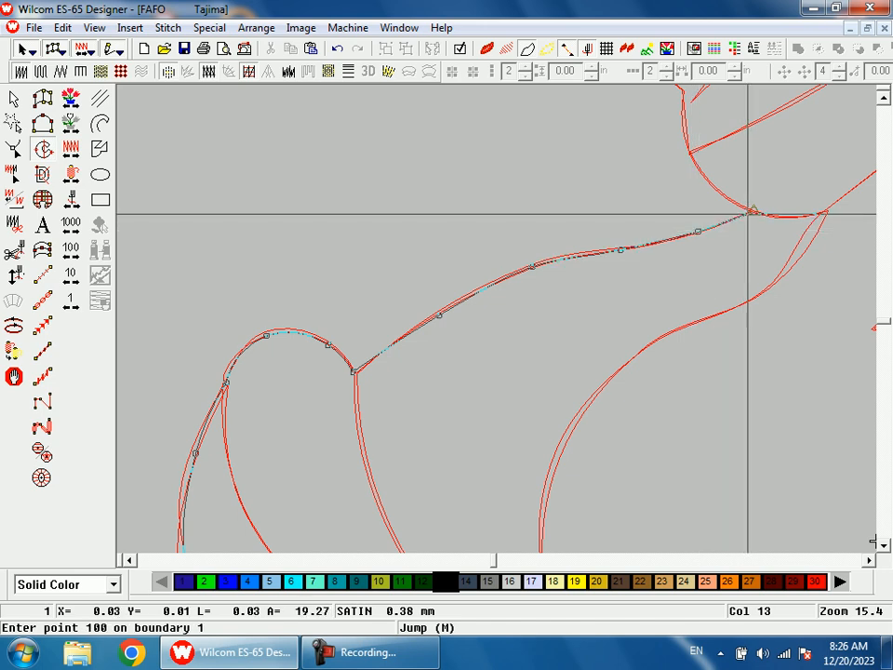
left_click(754, 213)
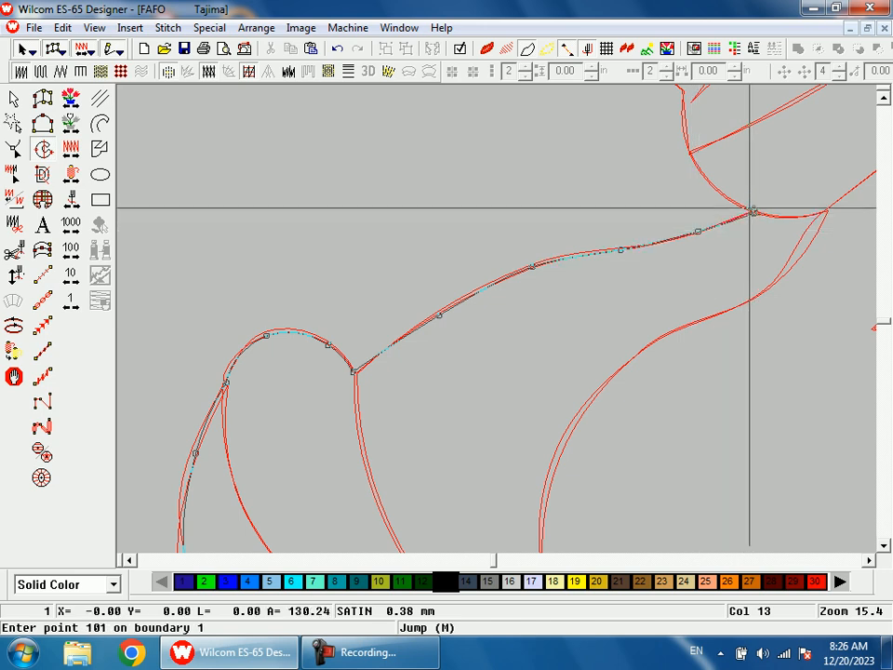
Trace the boundary up the scalloped outer edge of the hair to the point where it meets the hat brim
left_click(702, 175)
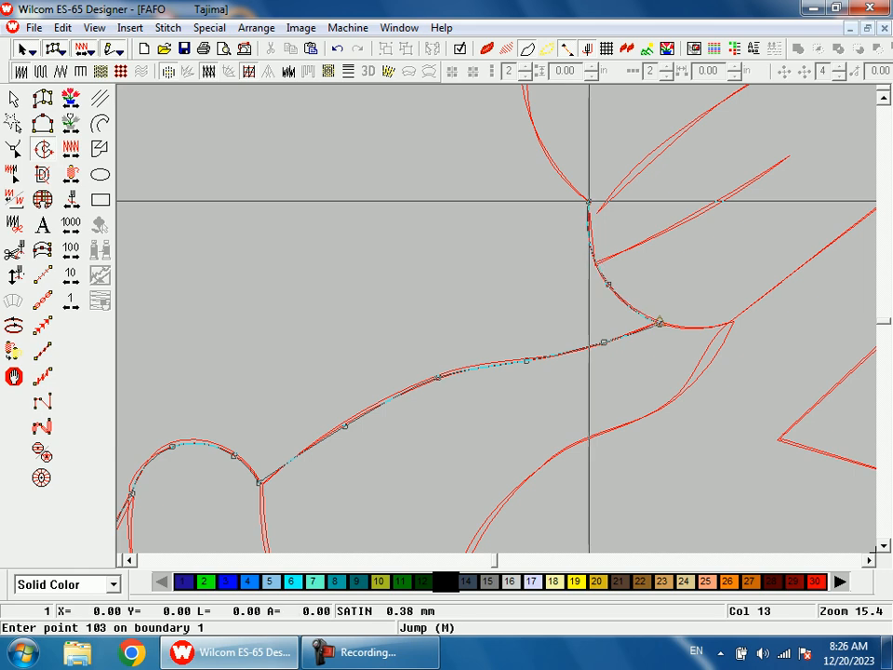
left_click(539, 289)
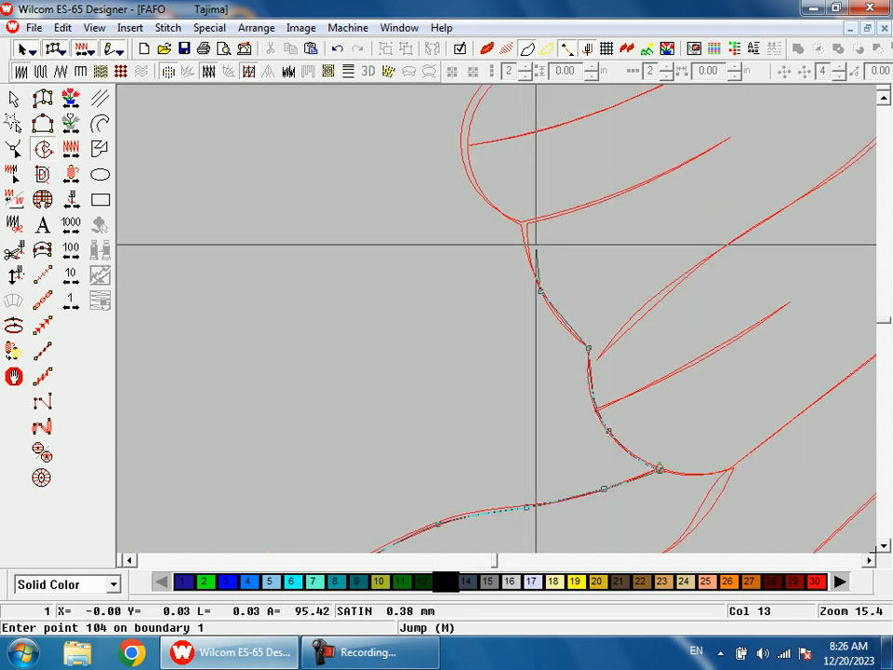
left_click(522, 223)
left_click(456, 269)
left_click(493, 173)
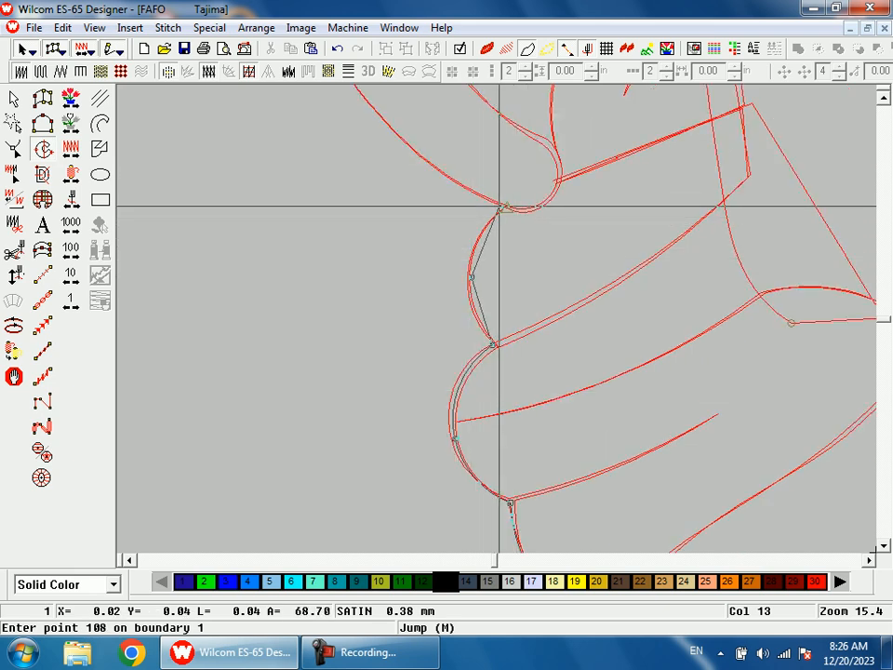
left_click(498, 205)
Trace the boundary around the curled left end of the hat brim to the base of the crown
scroll(465, 330, "up", 2)
left_click(418, 302)
scroll(415, 270, "up", 2)
left_click(395, 280)
left_click(415, 183)
scroll(465, 196, "up", 2)
left_click(491, 212)
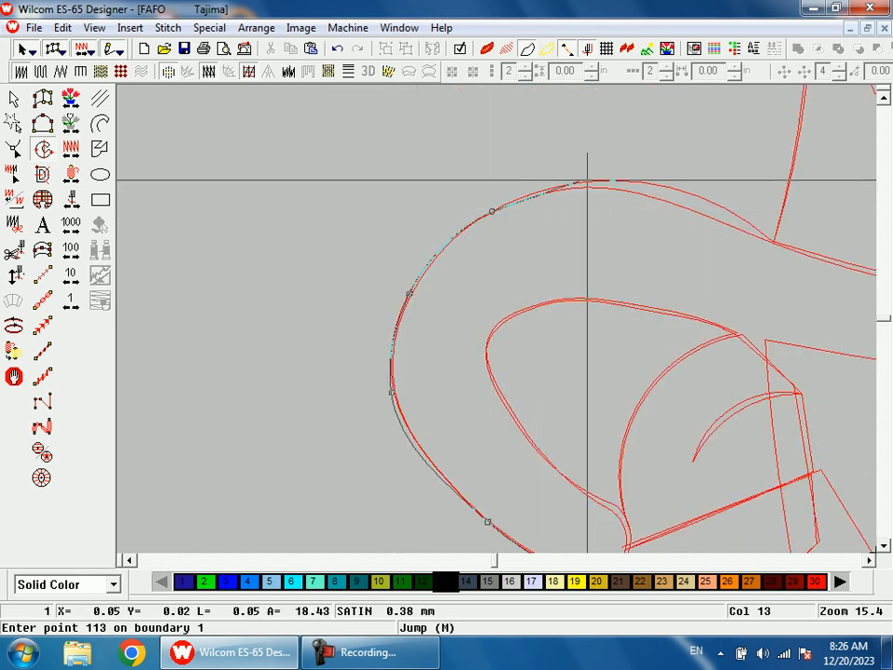
left_click(606, 183)
left_click(718, 212)
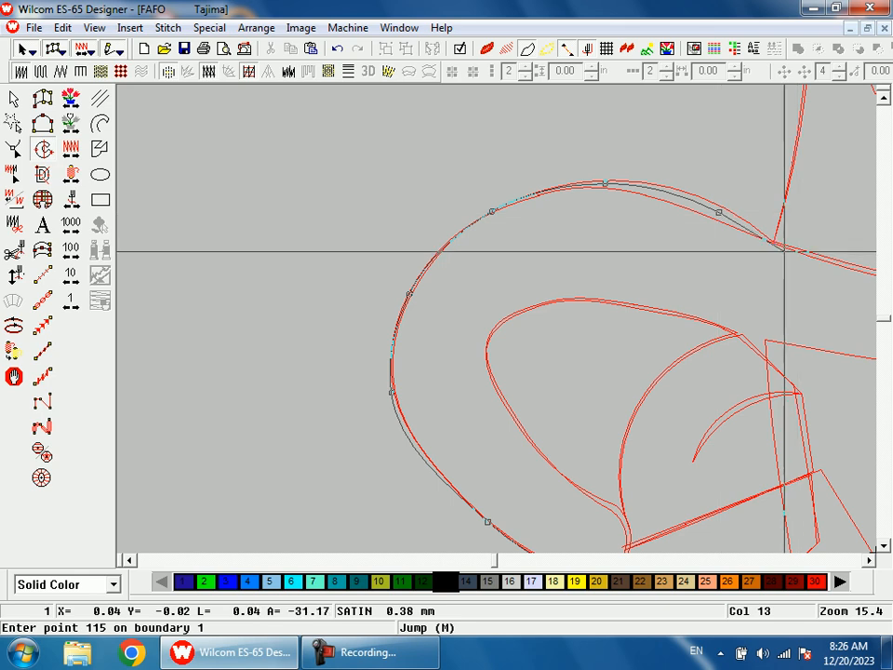
left_click(774, 241)
Continue the boundary up the left side of the hat crown toward its starting point at the upper corner
key("shift+z")
key("shift+z")
key("b")
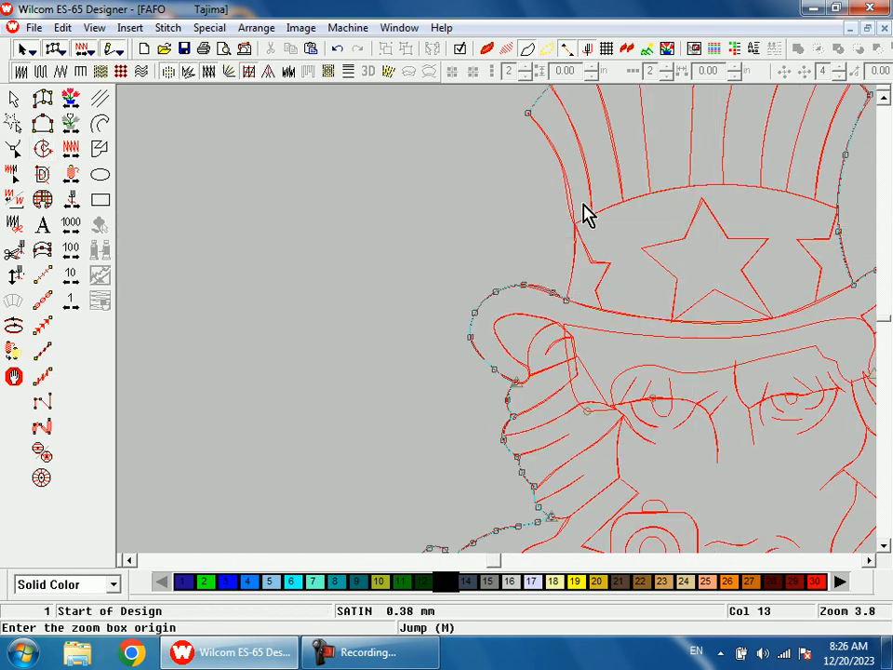
left_click_drag(566, 170, 607, 315)
left_click(459, 324)
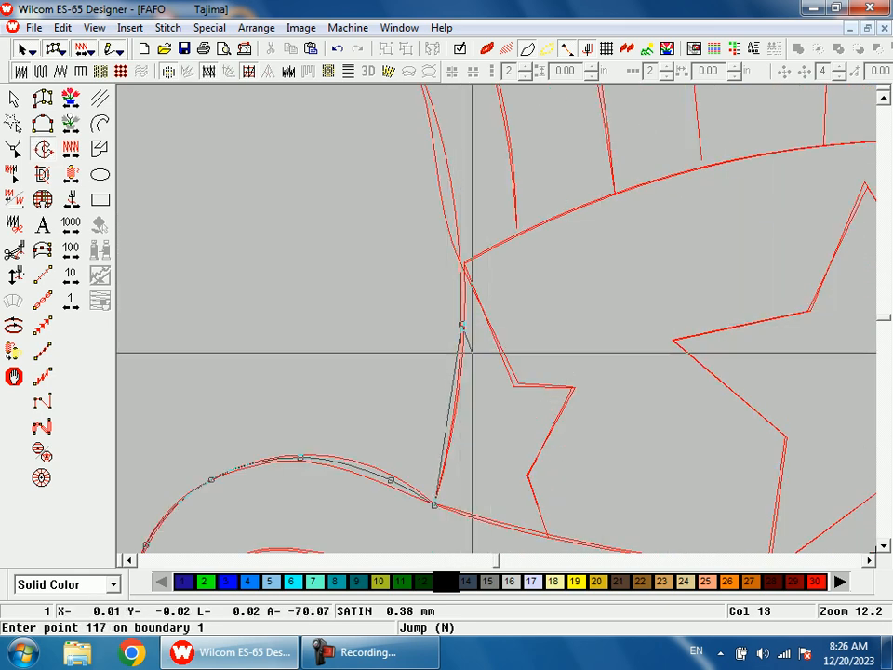
scroll(463, 292, "up", 3)
left_click(437, 293)
scroll(438, 293, "up", 3)
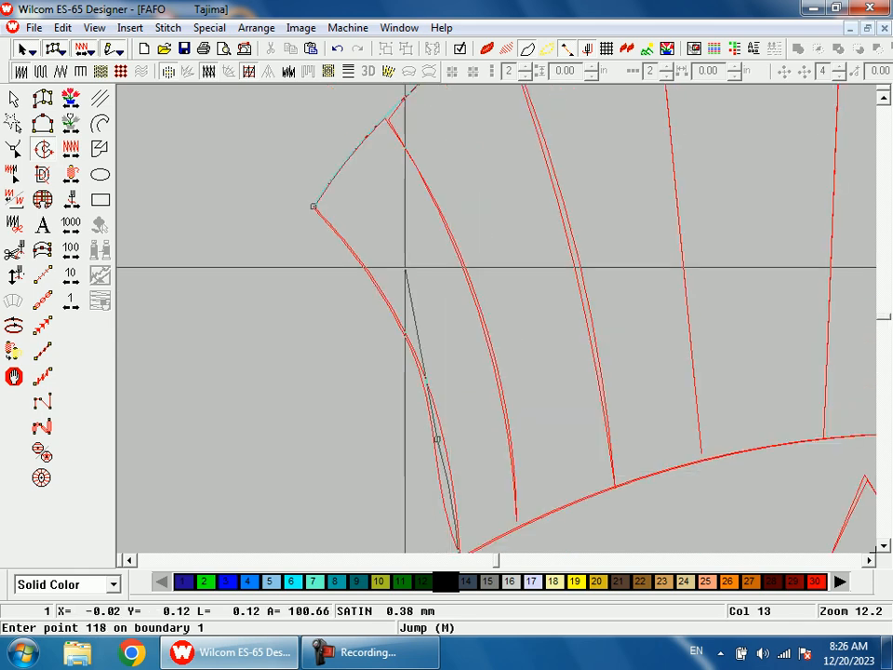
left_click(381, 293)
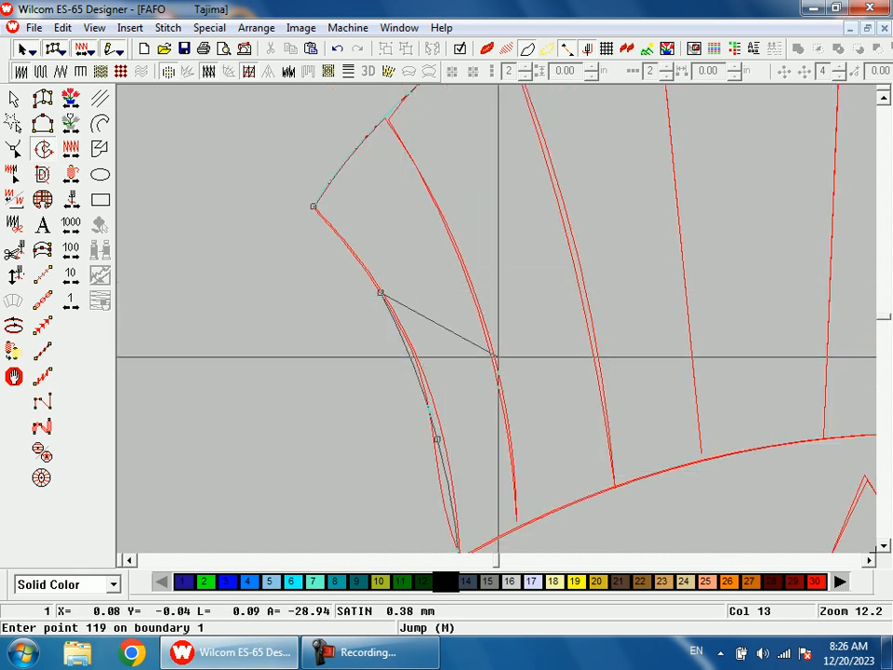
Close the boundary around the figure at the hat crown's upper corner and generate the fill
middle_click(323, 257)
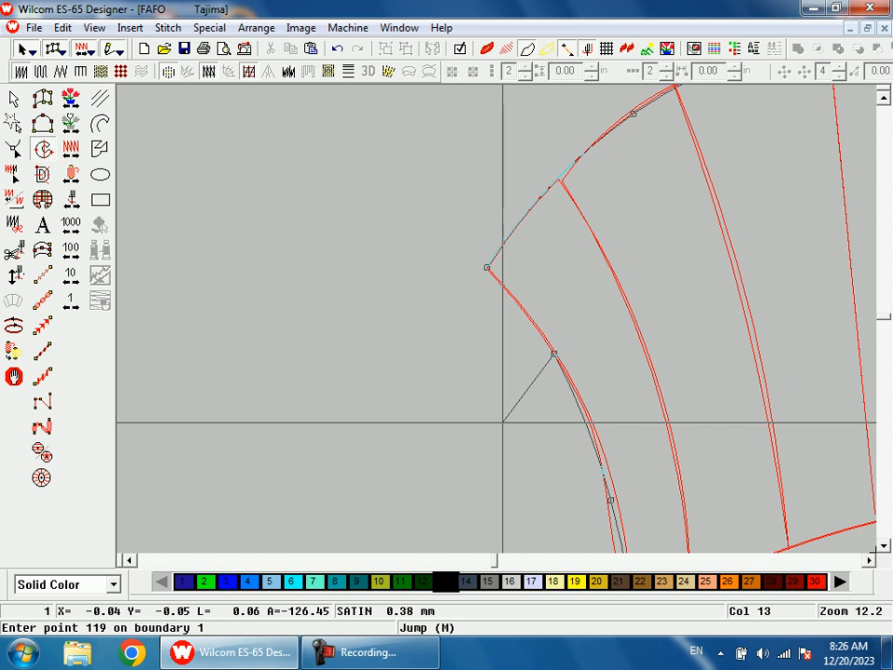
key("Return")
key("Return")
key("Return")
scroll(504, 423, "down", 1)
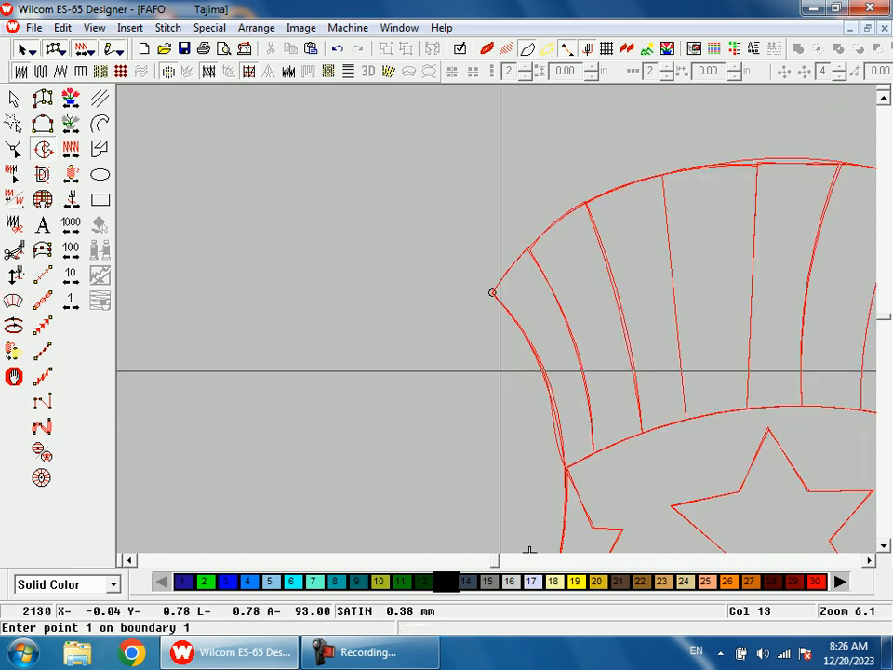
Select the new figure fill and assign it thread color 17
scroll(500, 372, "down", 1)
key("s")
left_click(14, 99)
left_click(35, 73)
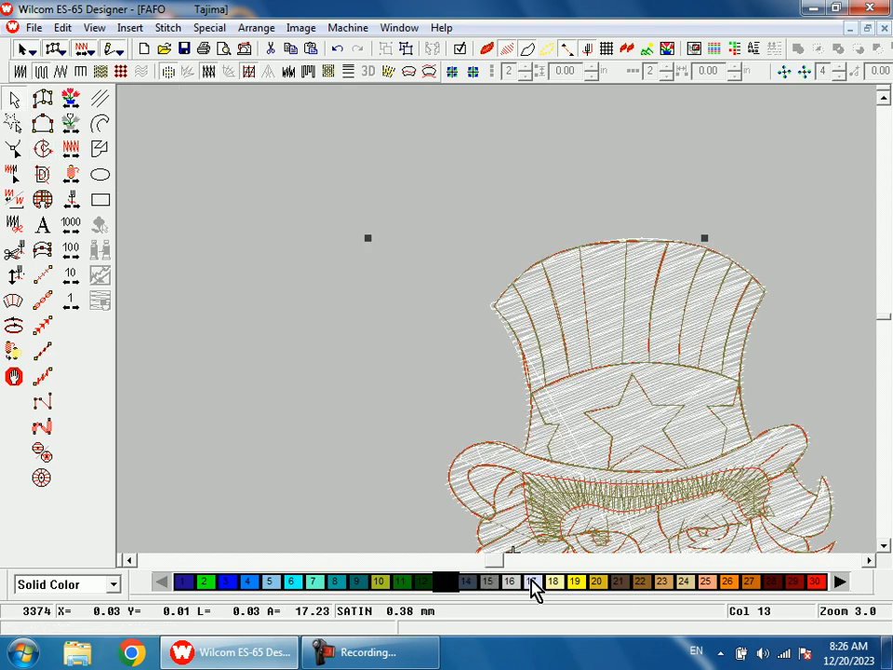
left_click(534, 582)
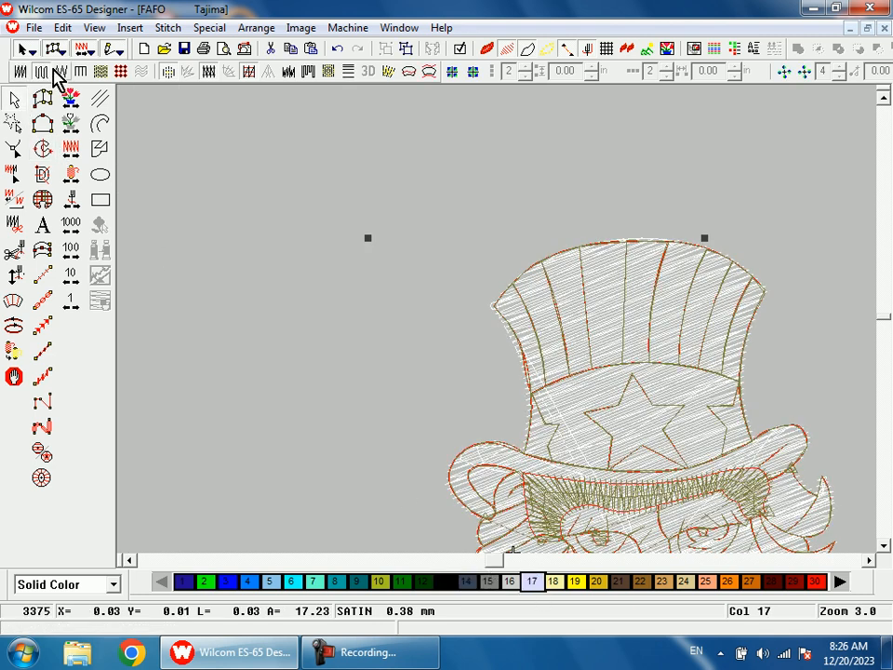
Set the figure fill's overlapping rows to 3 and its stitch angle to 0°
right_click(298, 250)
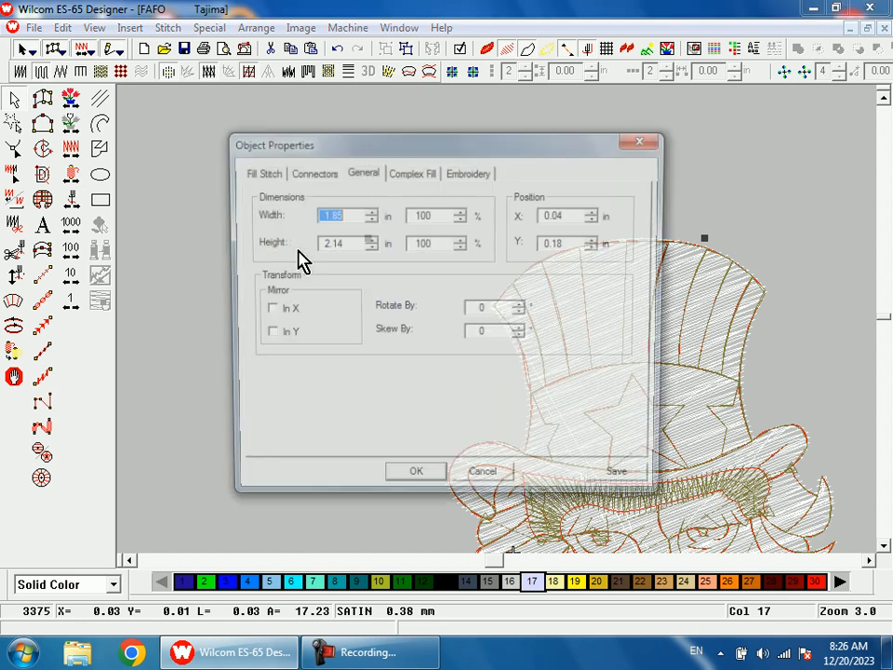
left_click(402, 177)
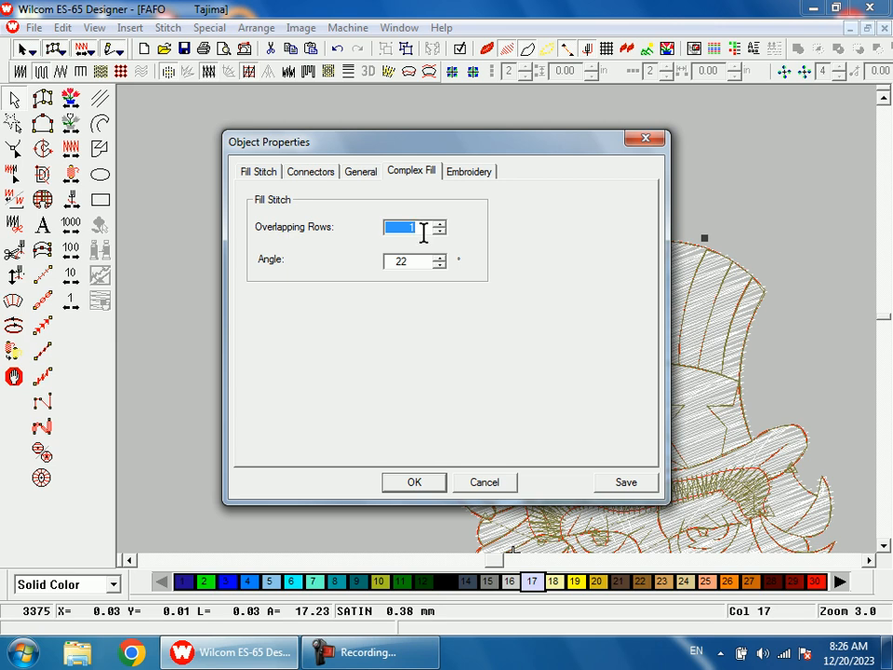
type("3")
key("Tab")
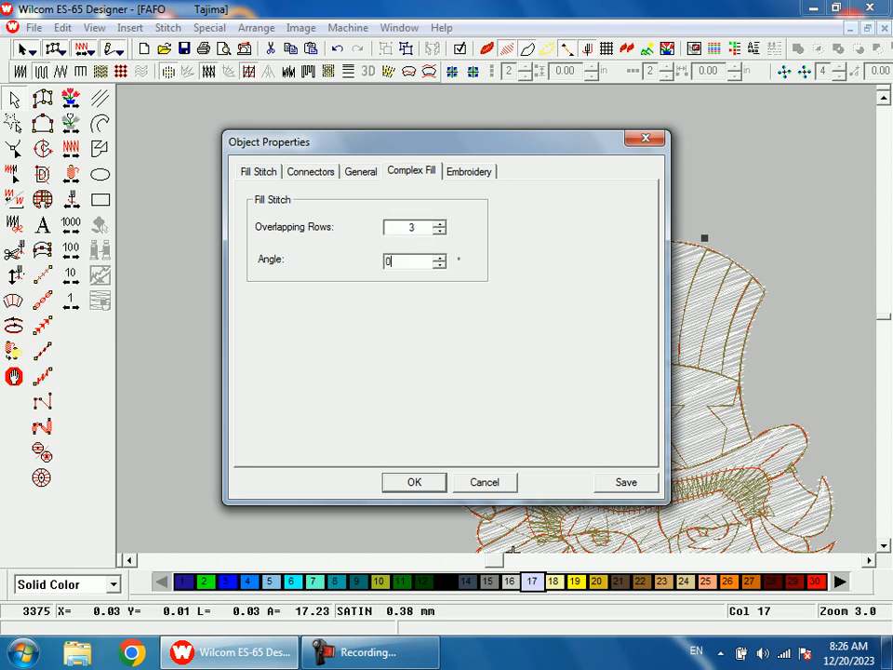
left_click(414, 483)
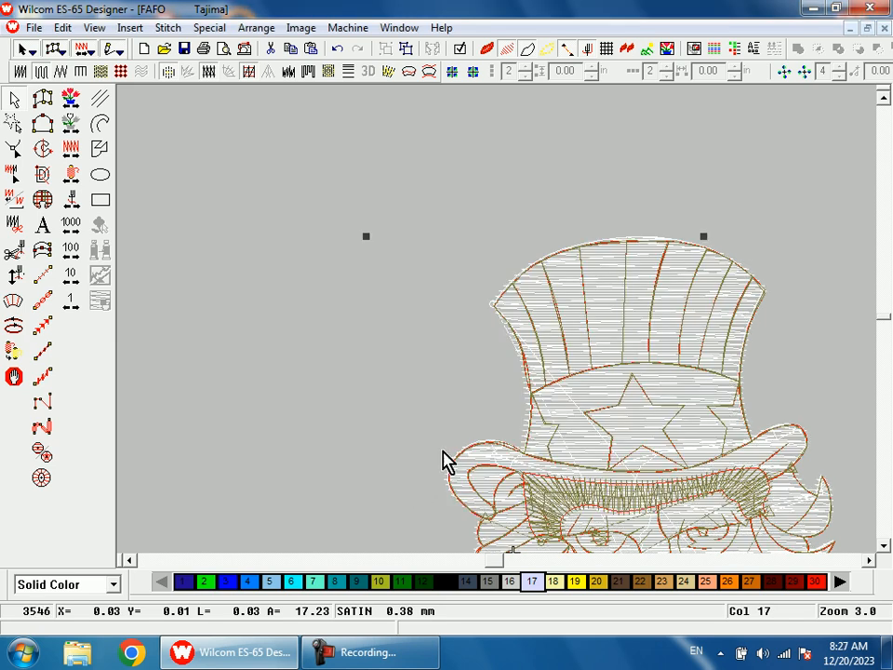
Reshape the black outline on the left sleeve edge just above the lettering to pull in its stray bulge
key("shift+z")
scroll(536, 421, "down", 1)
scroll(536, 420, "down", 3)
key("b")
left_click_drag(460, 421, 398, 385)
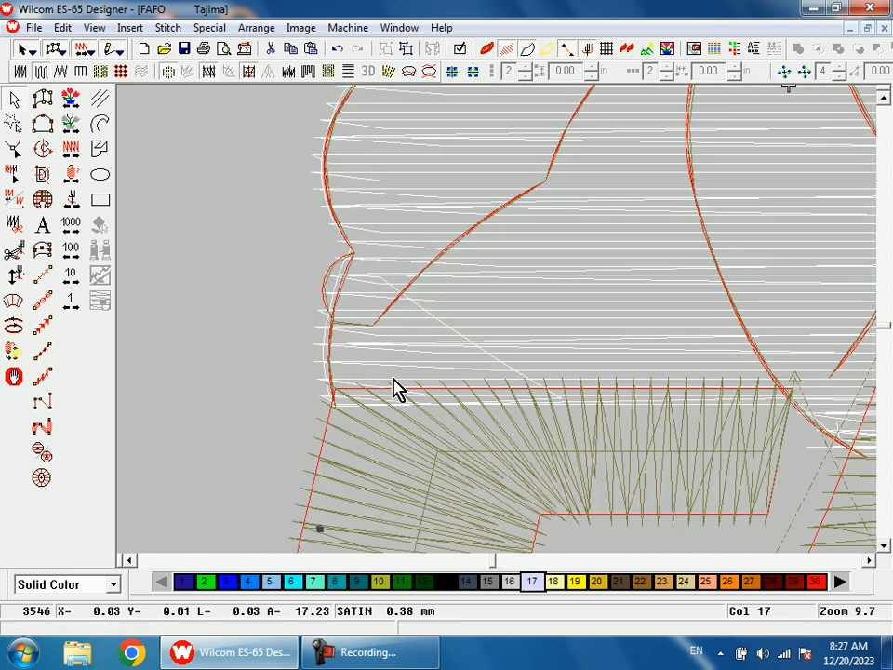
key("Escape")
left_click(331, 289)
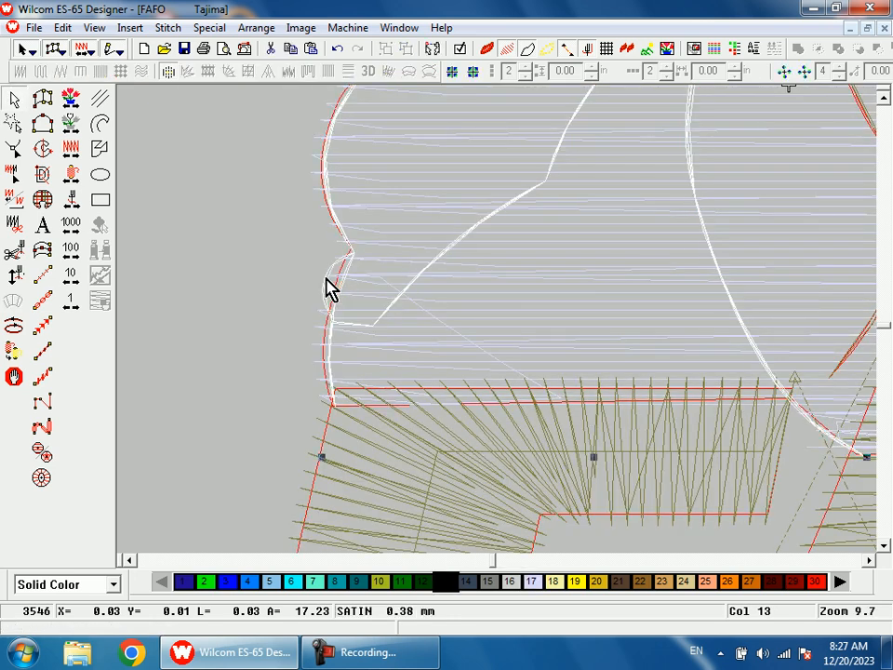
key("h")
key("b")
left_click_drag(306, 233, 427, 403)
left_click_drag(402, 244, 445, 253)
key("Return")
Move the fill boundary's control points along the left sleeve's scalloped edge inward onto the black outline
key("shift+z")
key("shift+z")
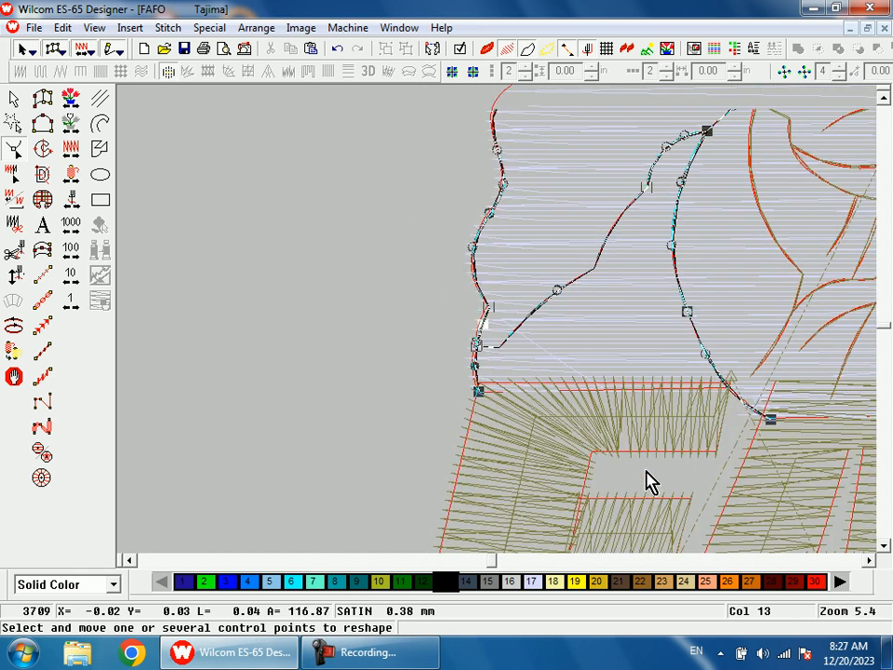
scroll(646, 471, "up", 2)
key("b")
left_click_drag(485, 301, 556, 420)
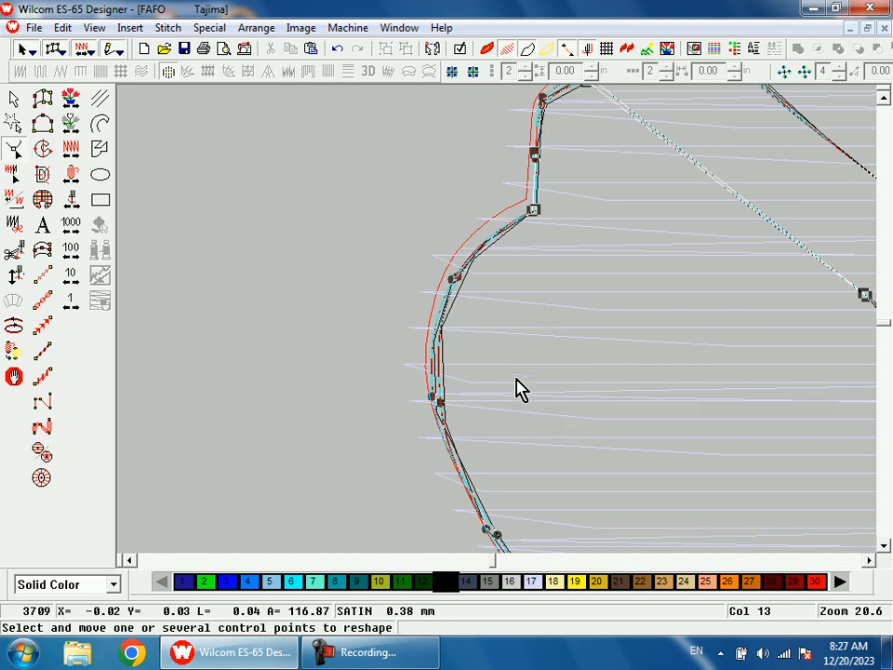
key("s")
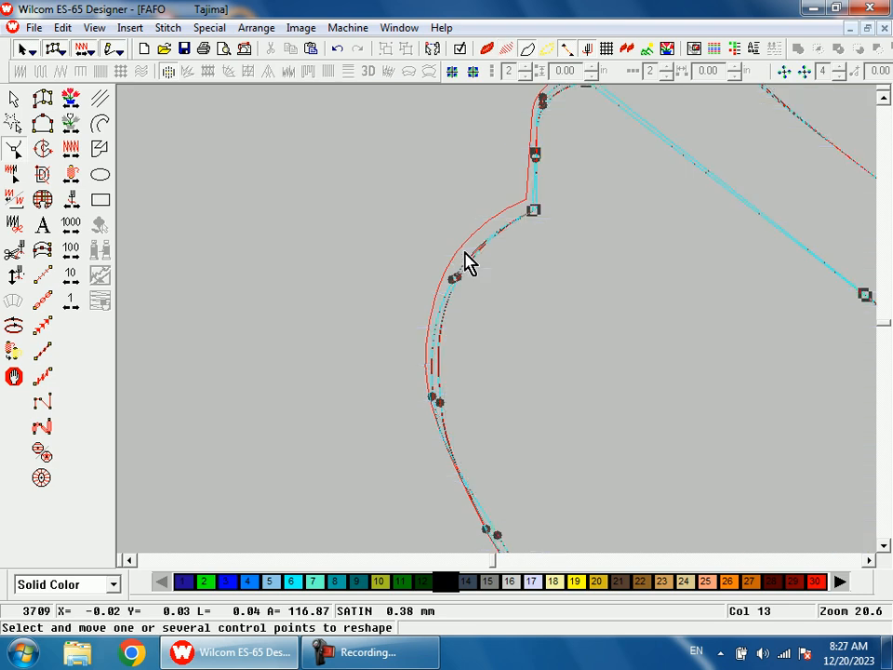
left_click(524, 212)
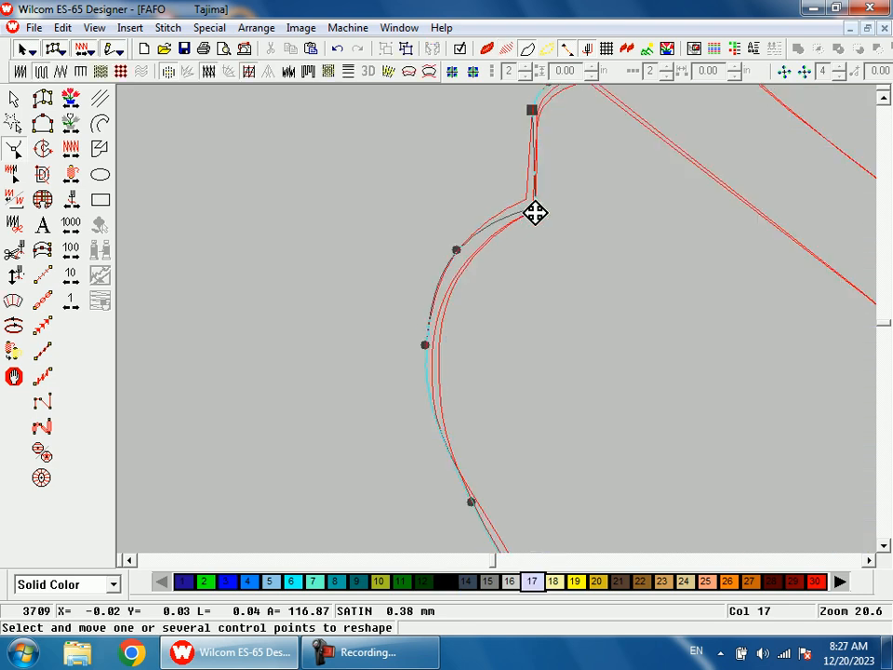
left_click_drag(457, 252, 474, 259)
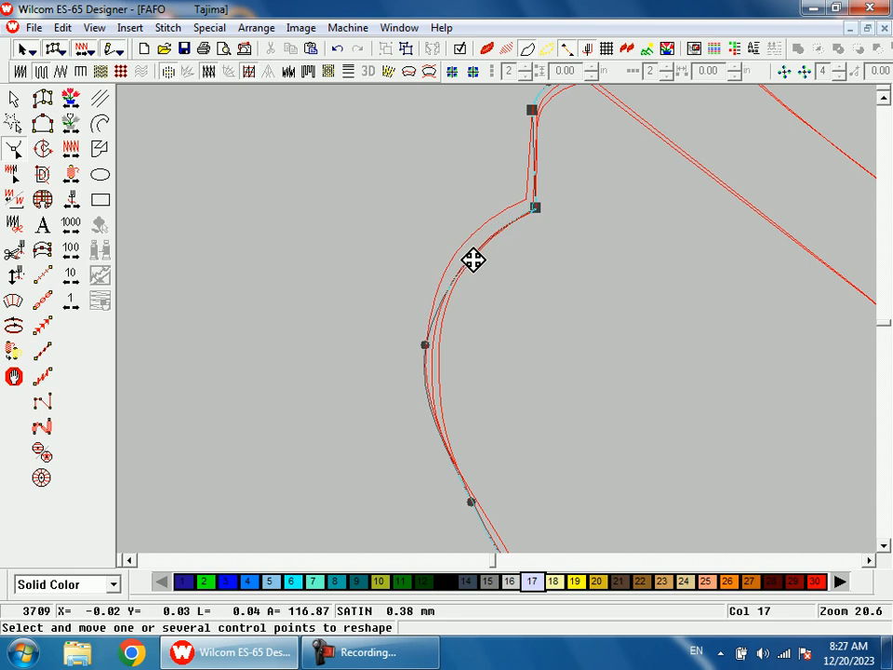
left_click(424, 348)
Move the fill's corner point where the left hair meets the hat brim onto the black outline
scroll(642, 563, "up", 5)
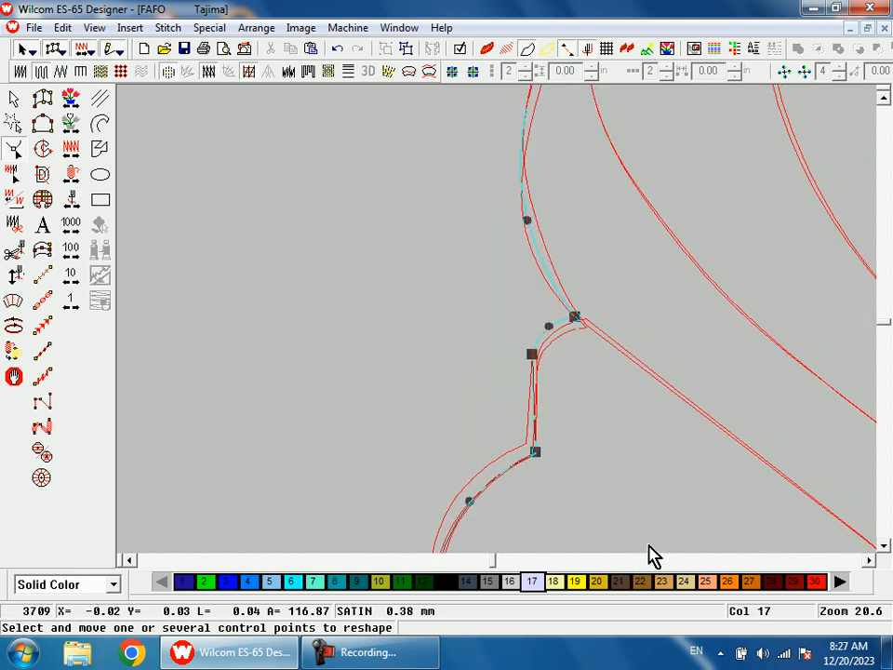
scroll(633, 473, "up", 10)
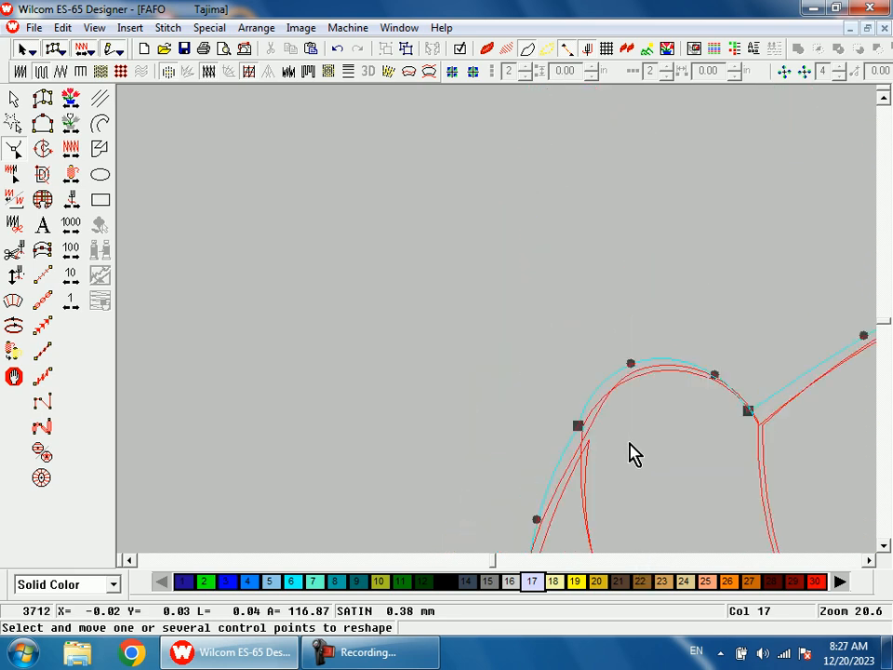
key("shift+z")
key("shift+z")
scroll(678, 375, "up", 3)
key("b")
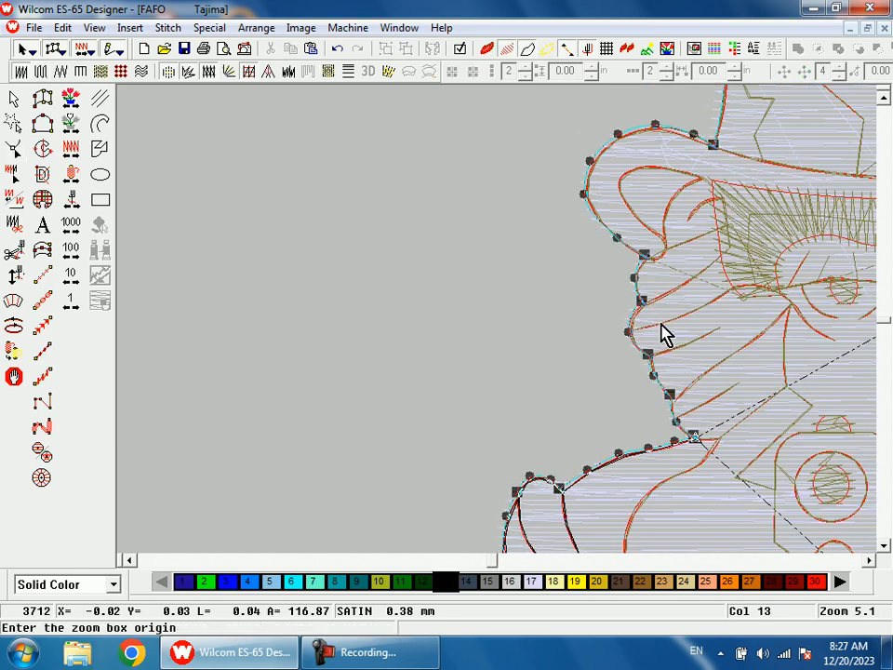
left_click_drag(642, 288, 691, 424)
scroll(688, 435, "up", 4)
key("s")
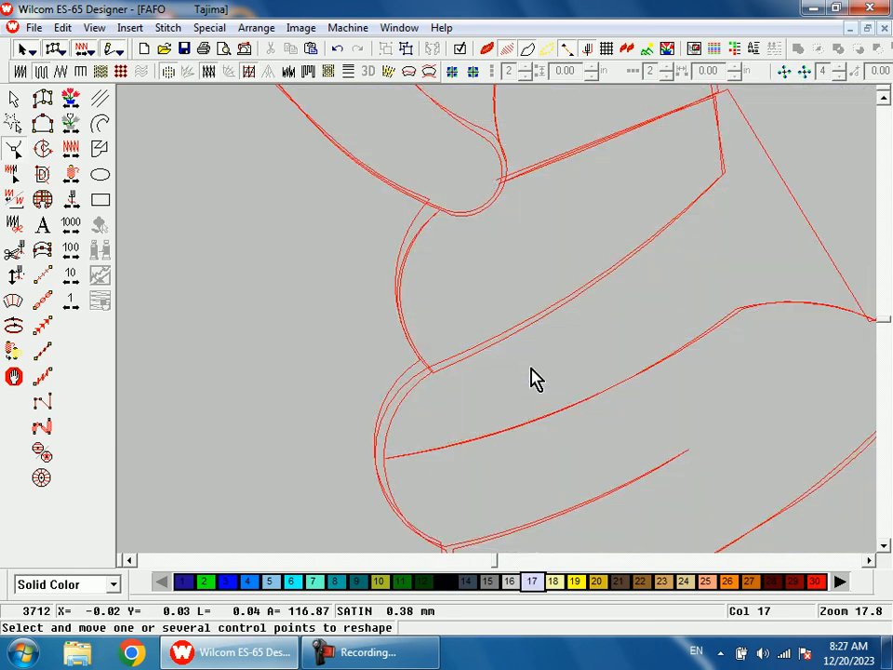
left_click_drag(429, 203, 438, 211)
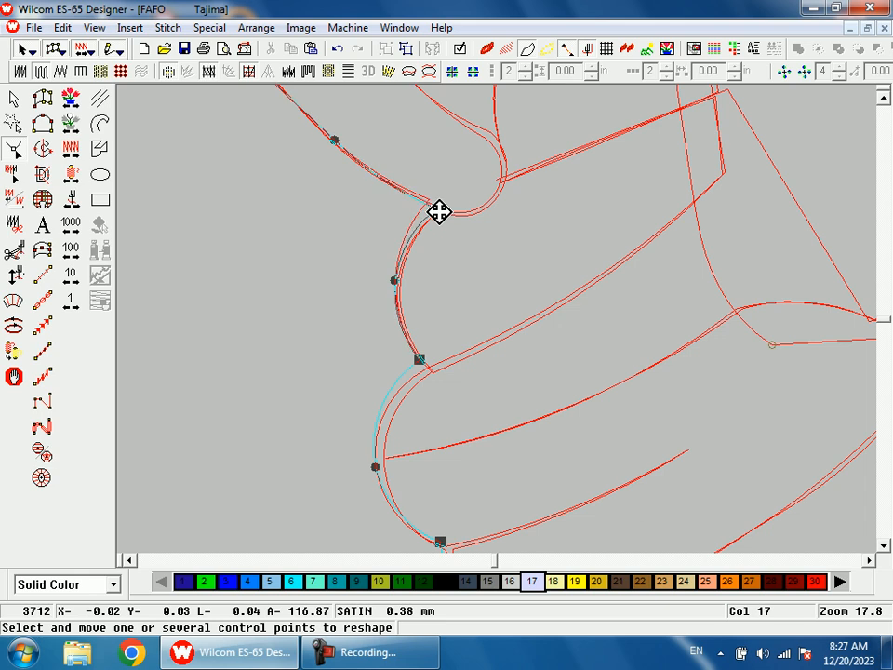
Pull the fill's control points around the curled left hat brim inward to follow the black outline, and apply the reshape
scroll(533, 429, "up", 1)
scroll(569, 529, "up", 8)
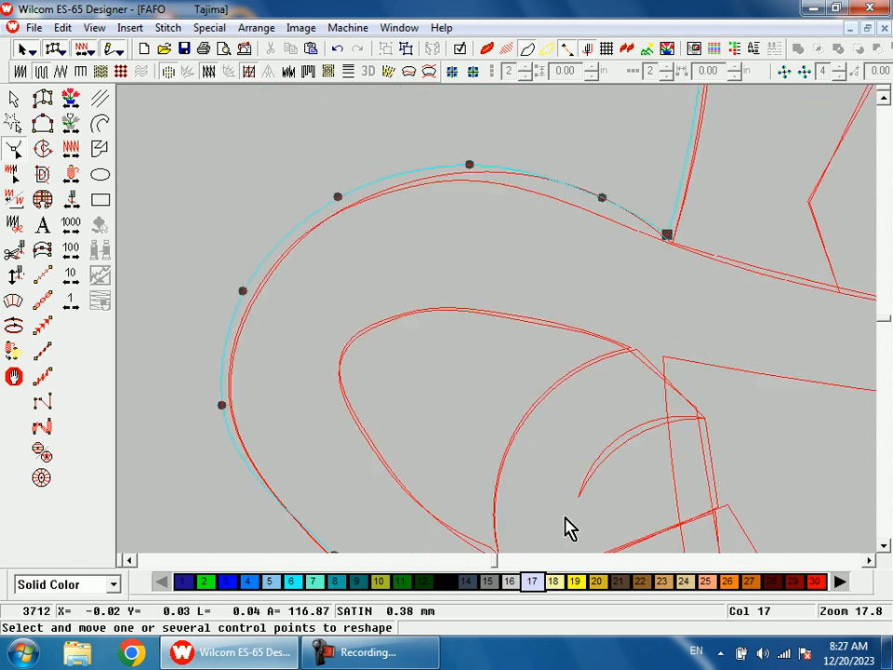
left_click_drag(603, 198, 587, 216)
left_click_drag(670, 237, 673, 243)
left_click_drag(470, 166, 463, 179)
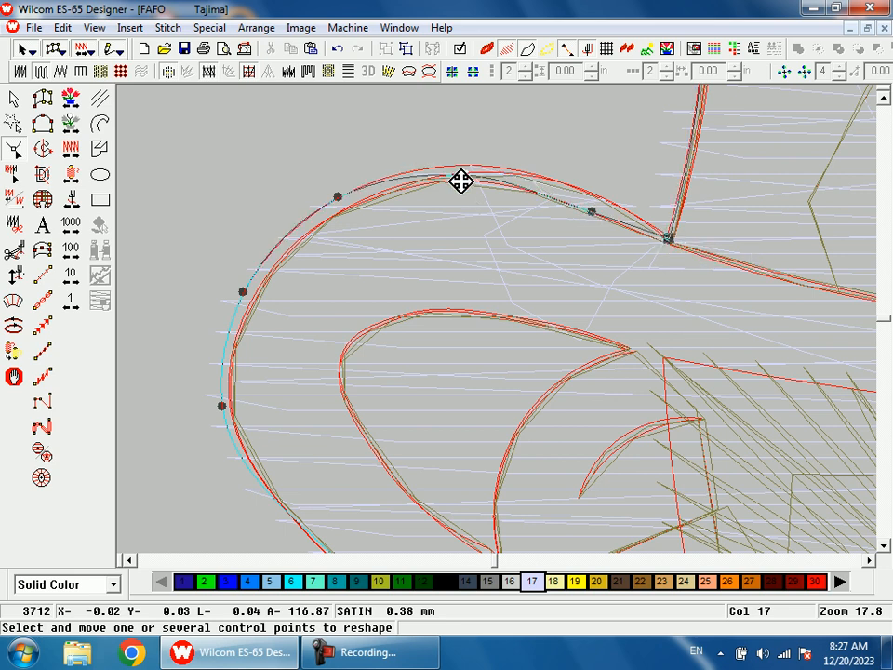
left_click_drag(336, 201, 342, 210)
left_click_drag(242, 291, 250, 294)
key("shift+z")
key("shift+z")
key("shift+z")
key("Return")
Lower the fill's control point on the upper edge of the curled right hat brim onto the outline
key("b")
left_click_drag(722, 309, 796, 375)
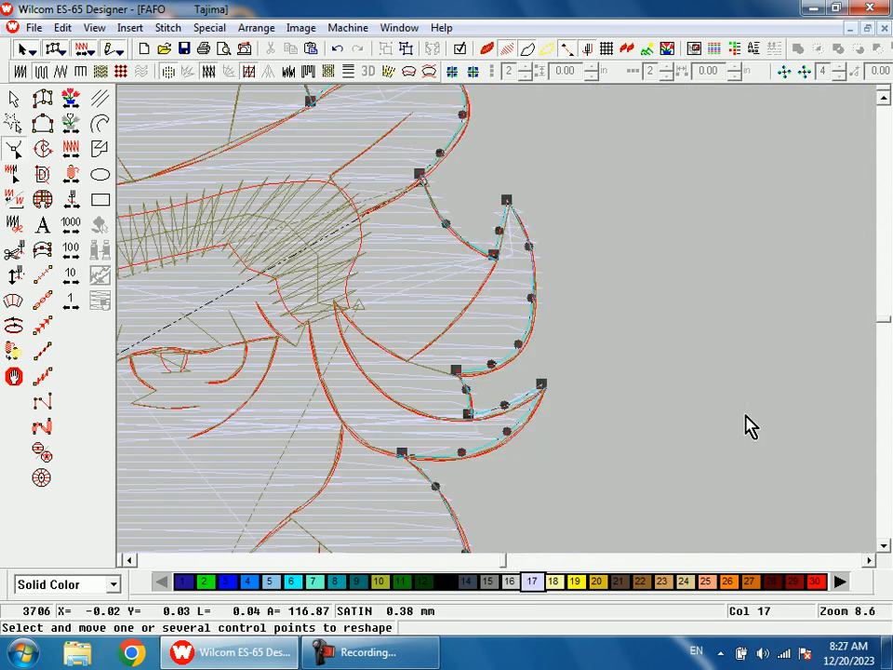
scroll(752, 433, "up", 3)
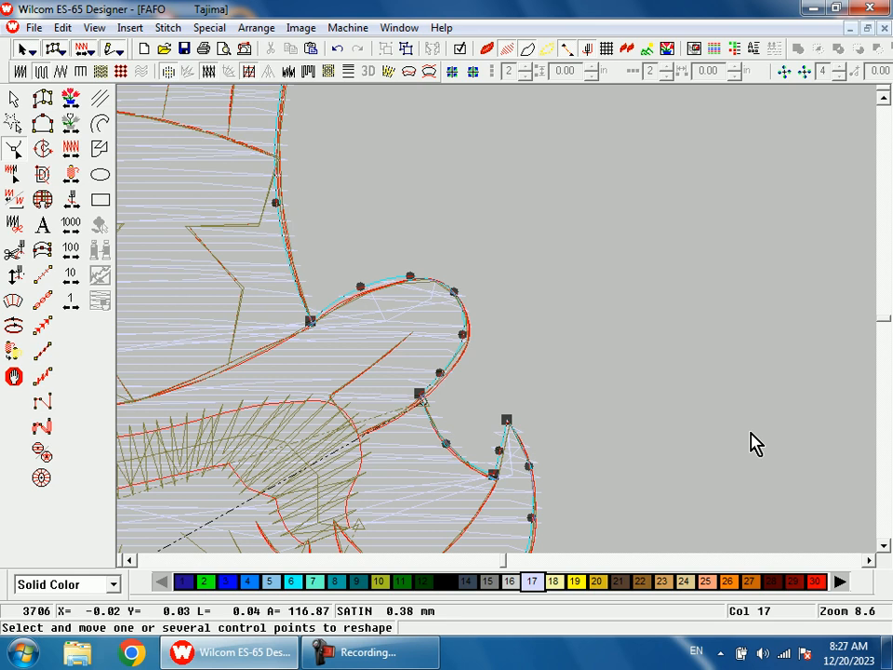
key("b")
left_click_drag(346, 243, 413, 427)
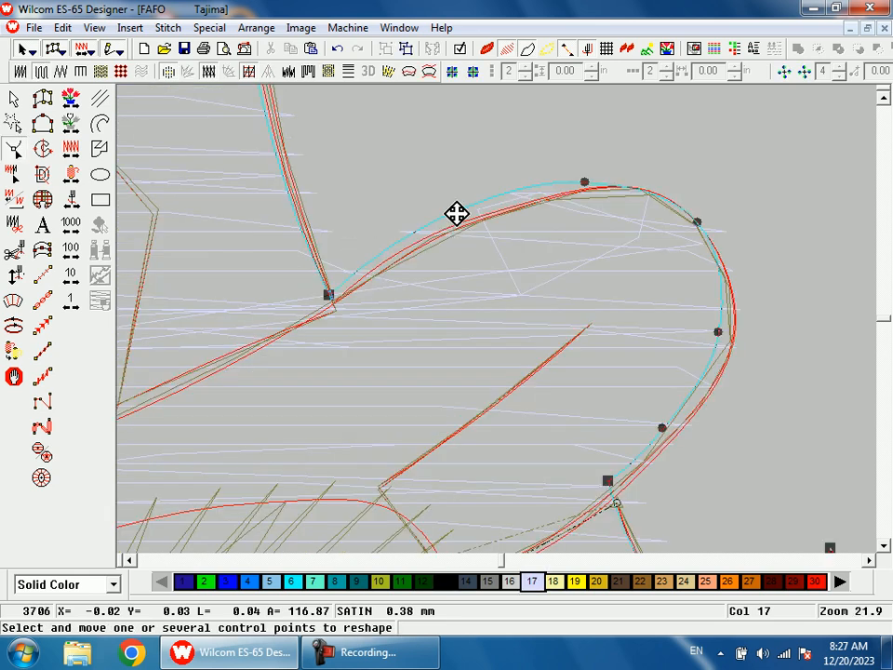
key("shift+z")
key("shift+z")
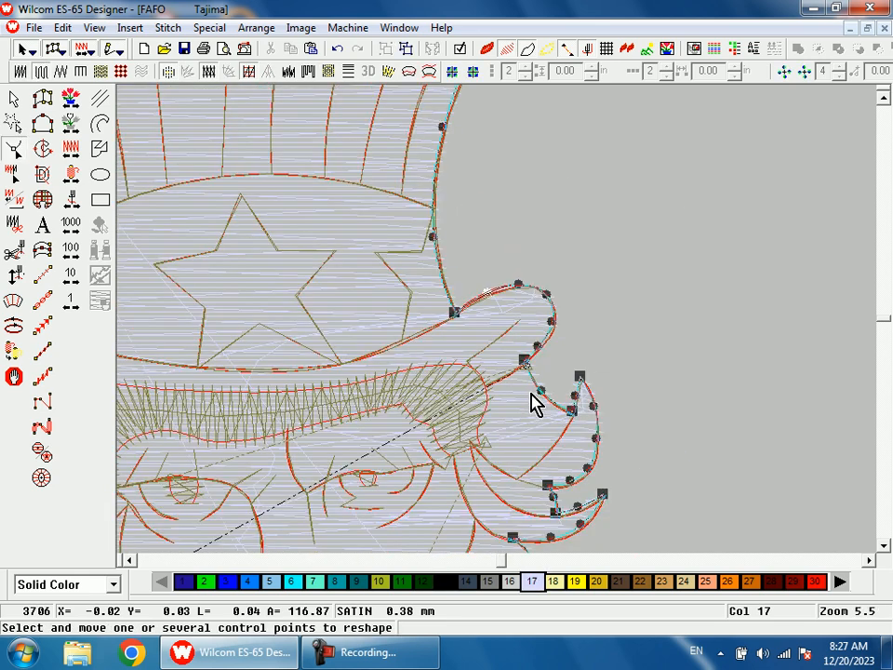
Lower the fill boundary along the top of the hat crown onto the outline, including its middle point, and apply the reshape
scroll(533, 402, "up", 3)
key("b")
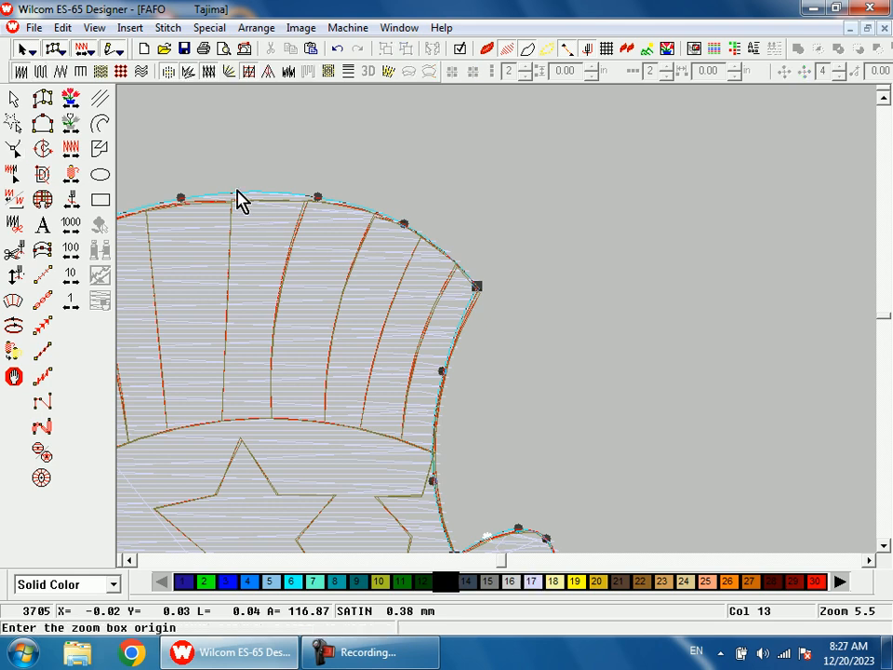
left_click_drag(222, 158, 306, 351)
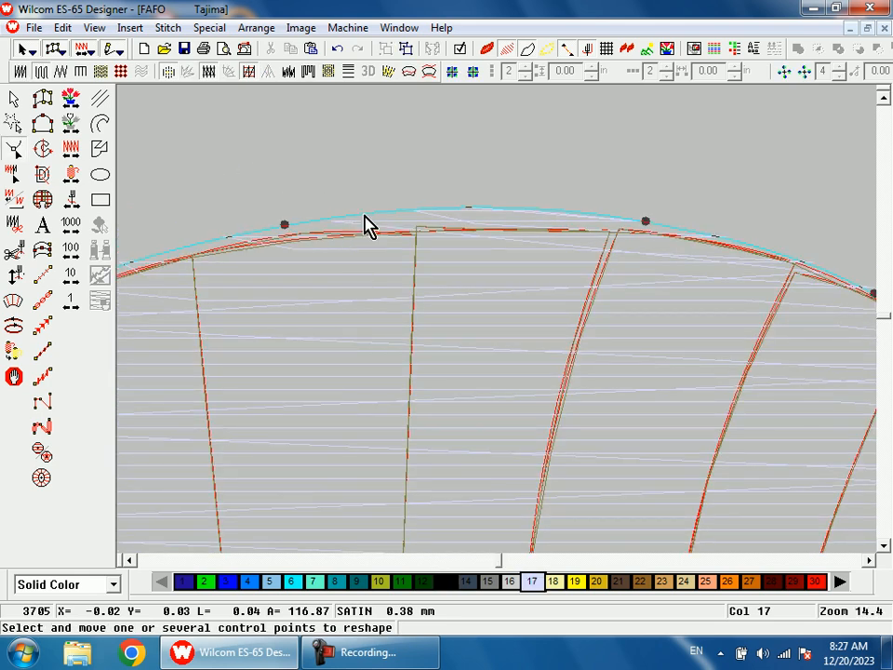
left_click_drag(286, 225, 281, 239)
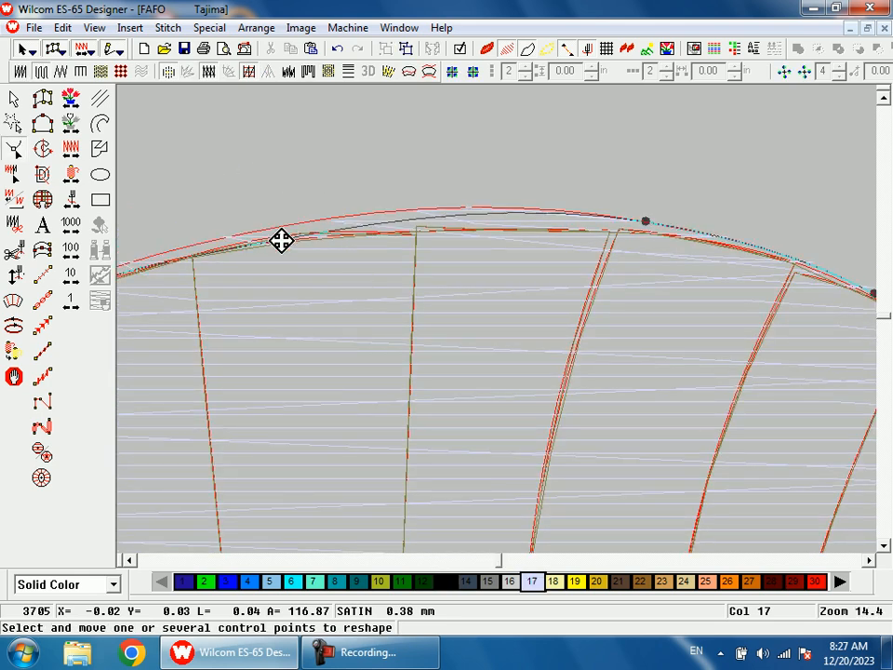
left_click_drag(645, 228, 642, 232)
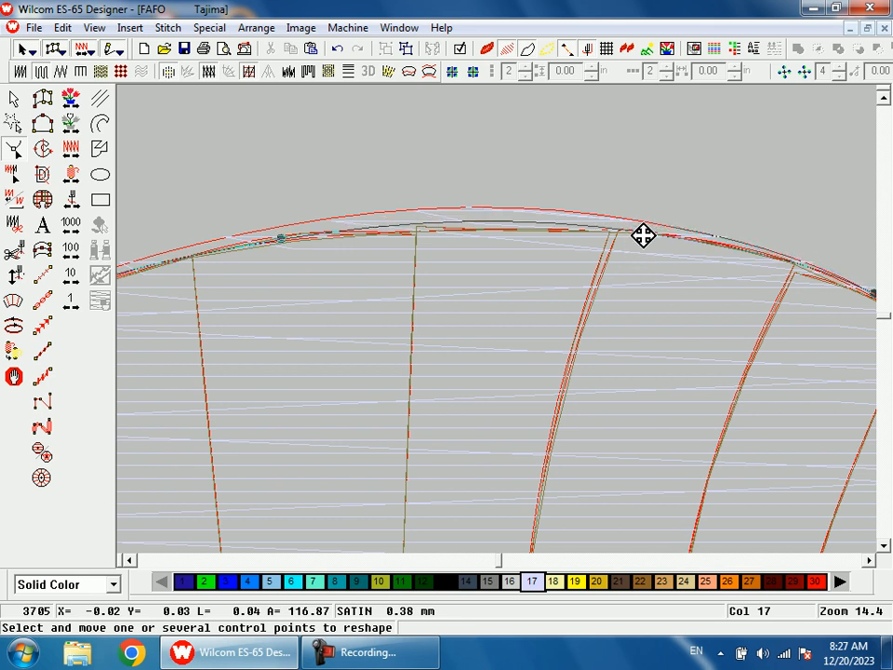
left_click_drag(482, 218, 483, 228)
key("Return")
scroll(543, 361, "down", 1)
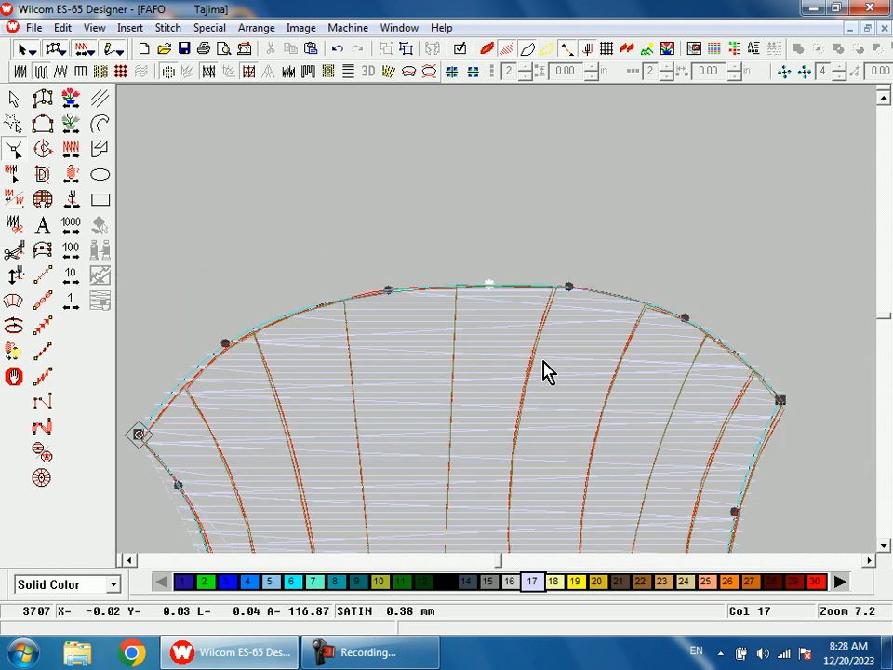
scroll(544, 370, "down", 2)
key("Escape")
Inspect the whole design in realistic stitch view and examine the gun barrel detail up close
scroll(484, 436, "down", 2)
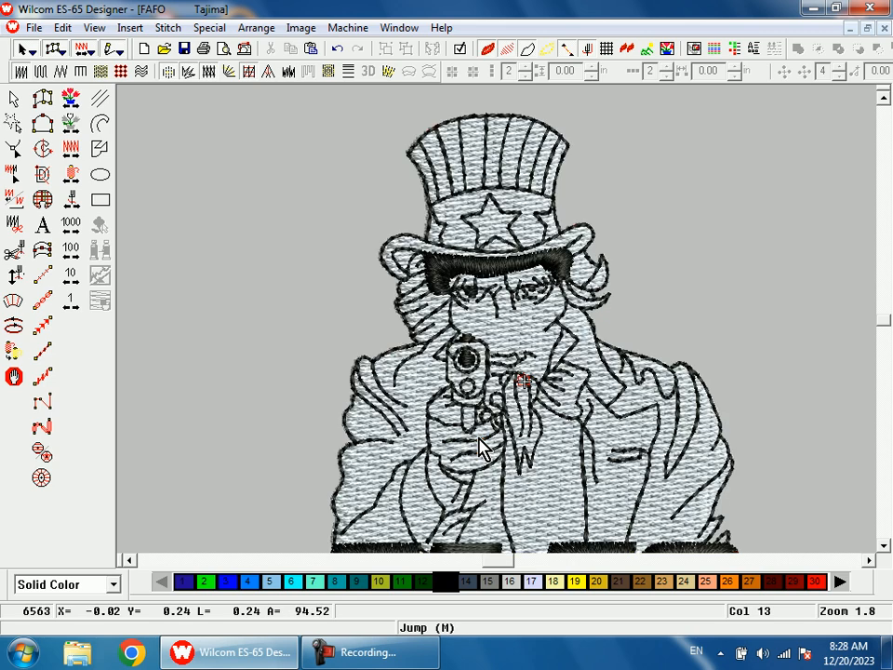
scroll(481, 450, "down", 1)
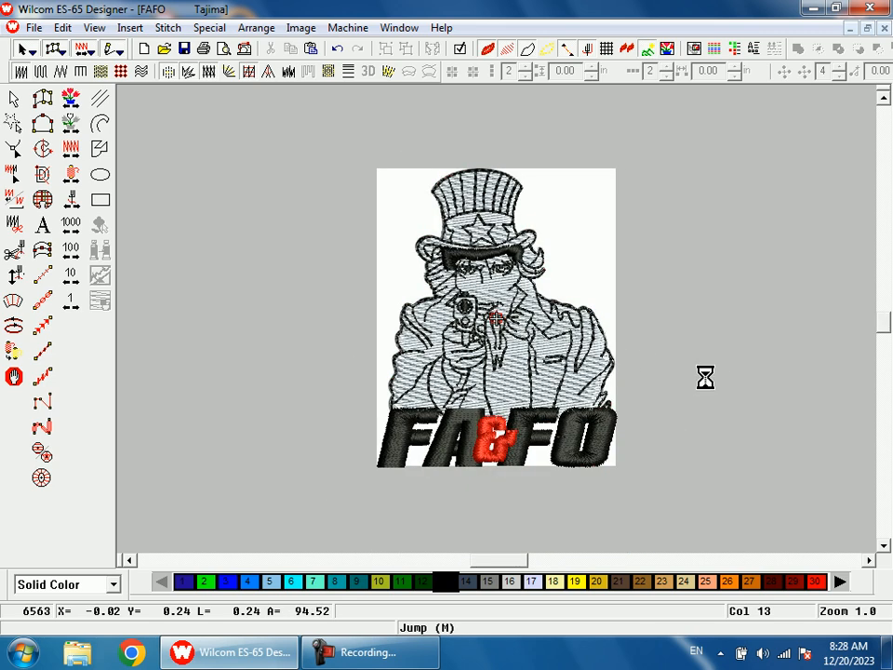
key("b")
left_click_drag(475, 300, 496, 362)
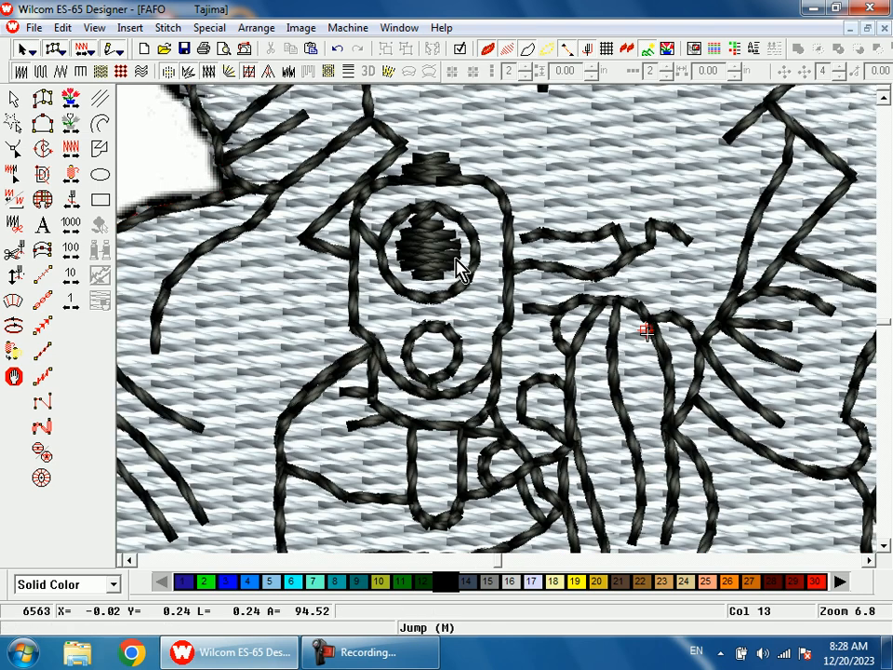
key("0")
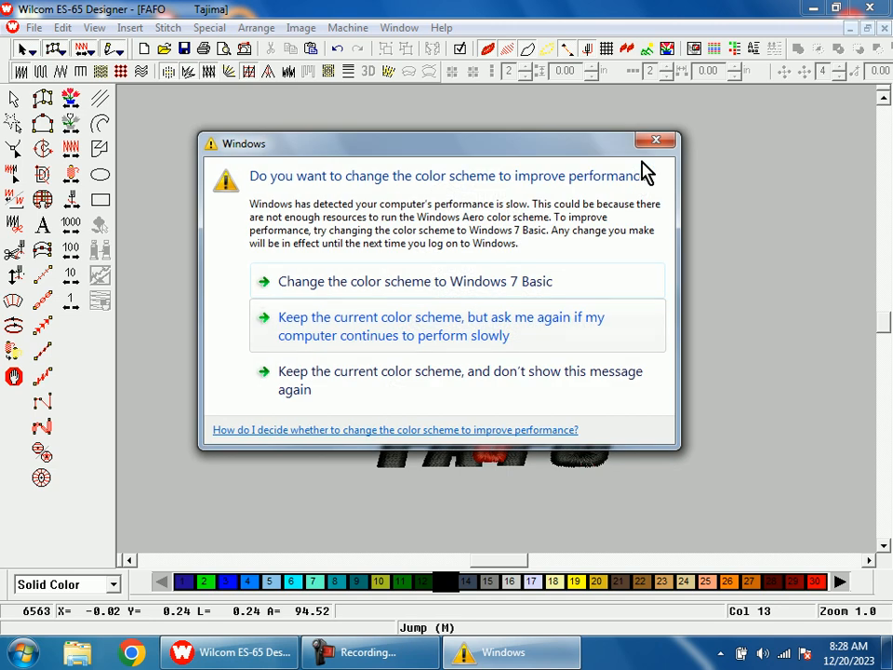
Dismiss the Windows color scheme prompt and slightly shrink the satin circle inside the gun muzzle, then deselect it
left_click(658, 145)
key("b")
left_click_drag(455, 290, 477, 345)
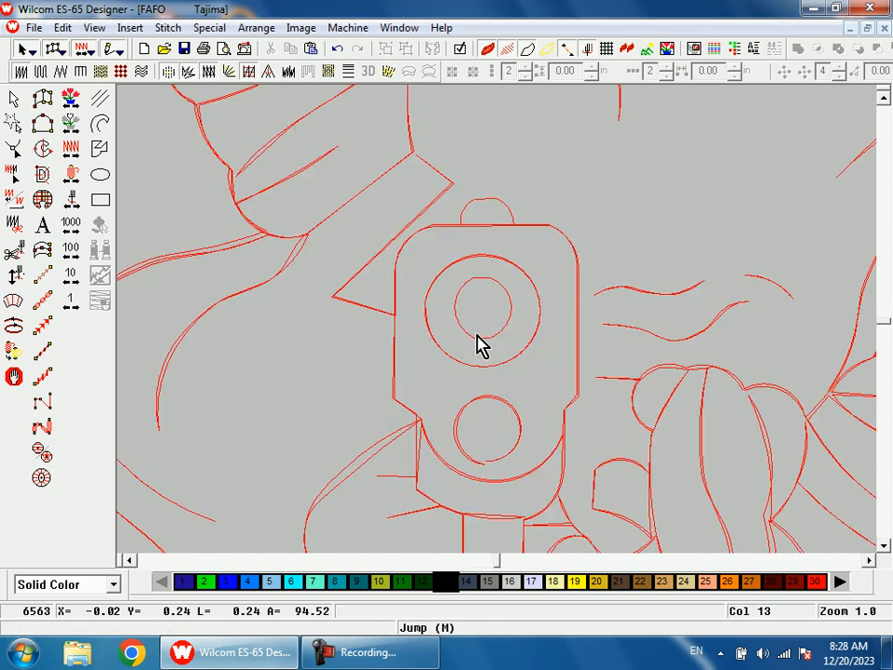
left_click(505, 305)
key("shift+z")
key("b")
left_click_drag(455, 242, 504, 348)
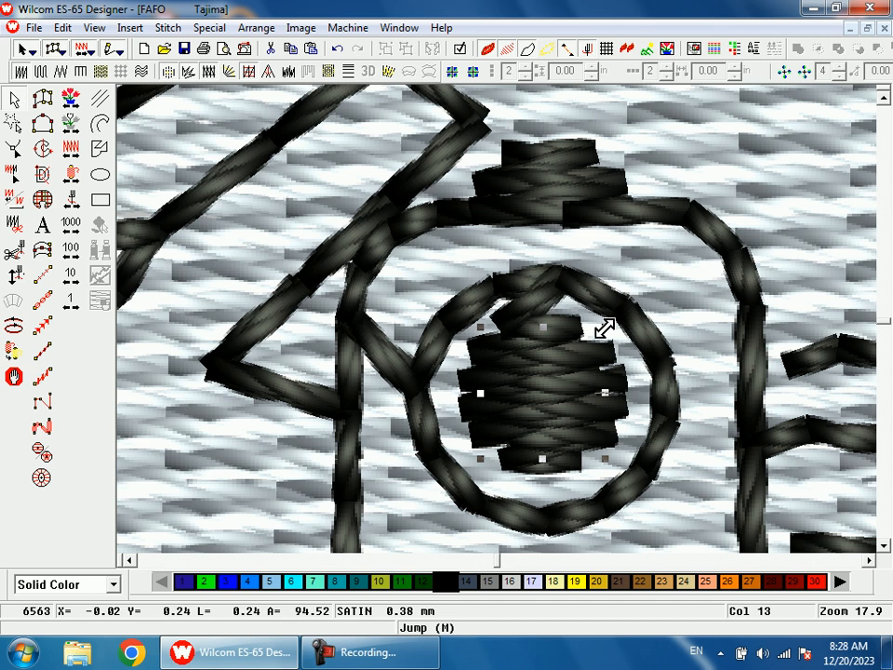
left_click_drag(605, 328, 607, 345)
key("shift+z")
key("shift+z")
key("shift+z")
left_click(276, 293)
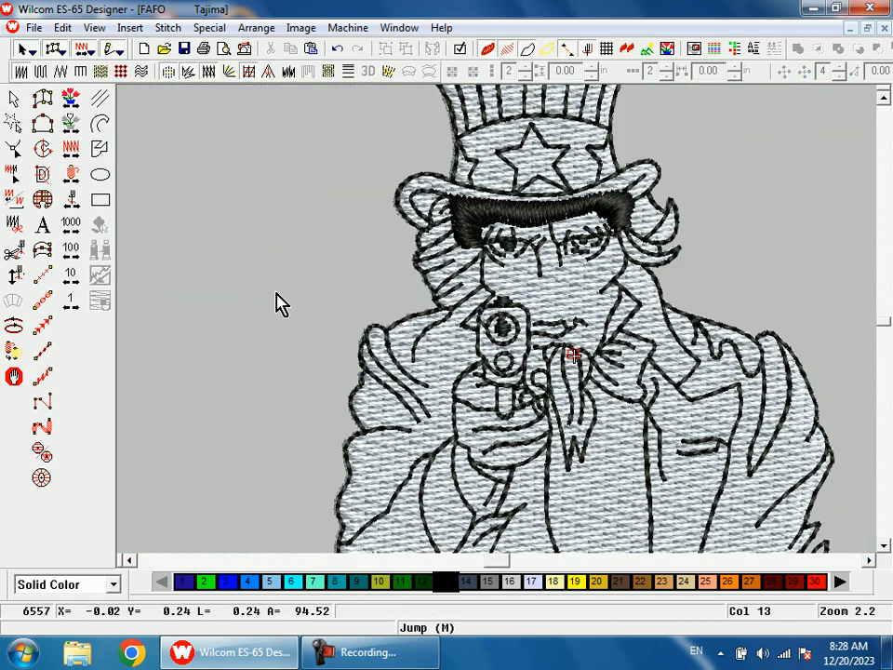
Show the reference artwork behind the design and compare it with the outlines and the realistic stitching to find missing details
key("1")
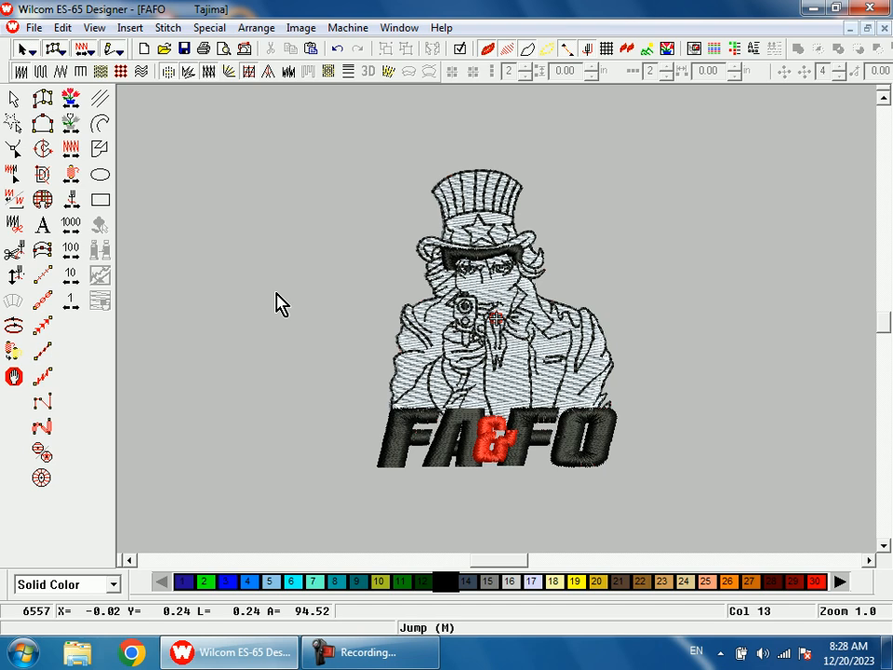
key("d")
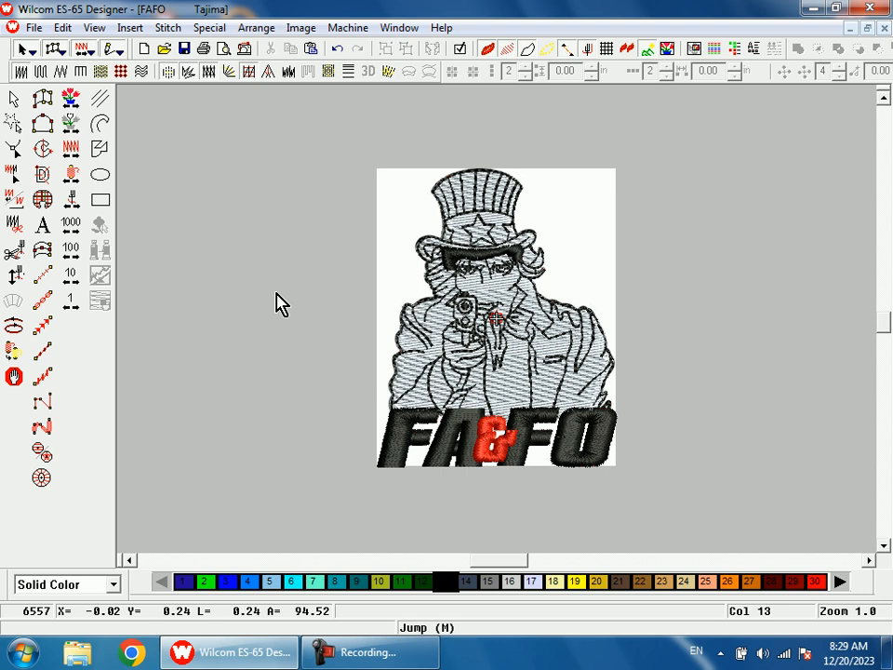
key("d")
key("s")
key("d")
key("d")
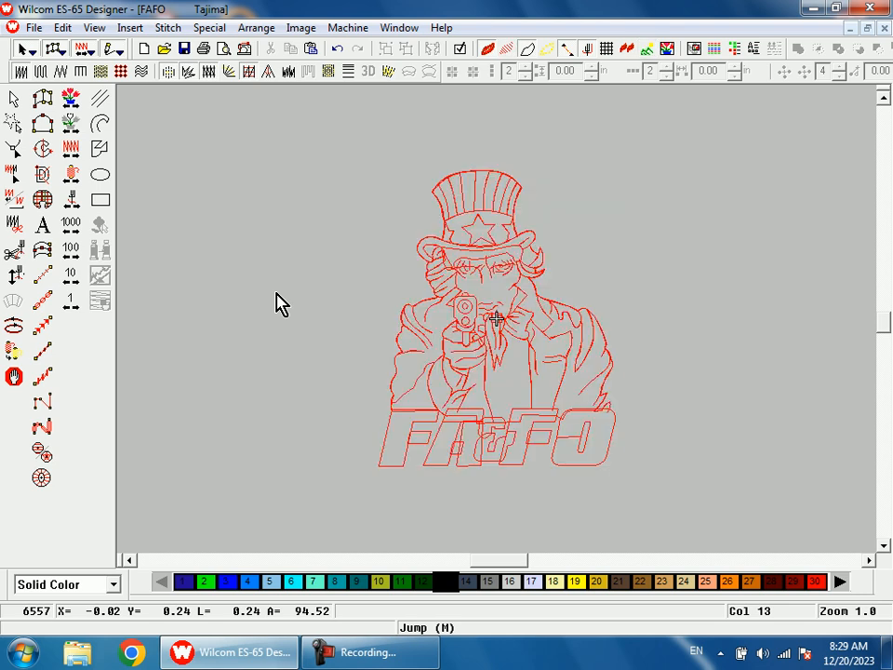
key("d")
key("s")
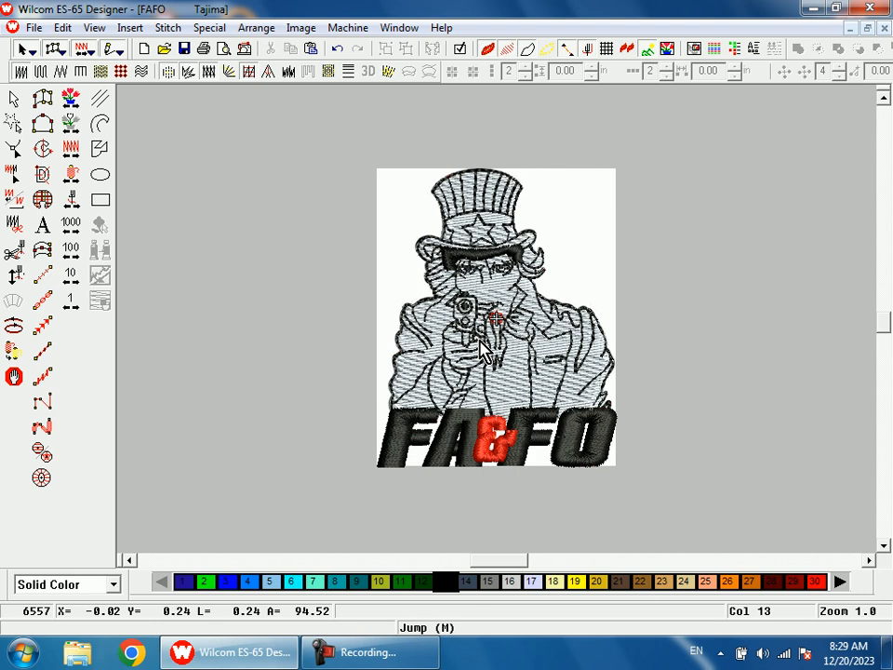
Switch to plain stitch view and travel back through the stitch sequence to the point before the FA&FO lettering
key("s")
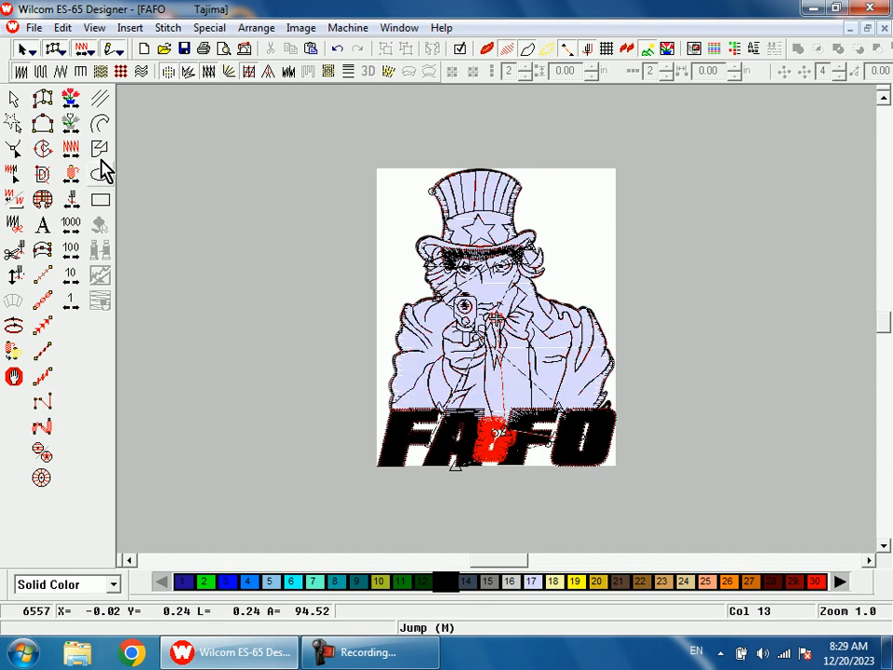
left_click(73, 201)
left_click(72, 200)
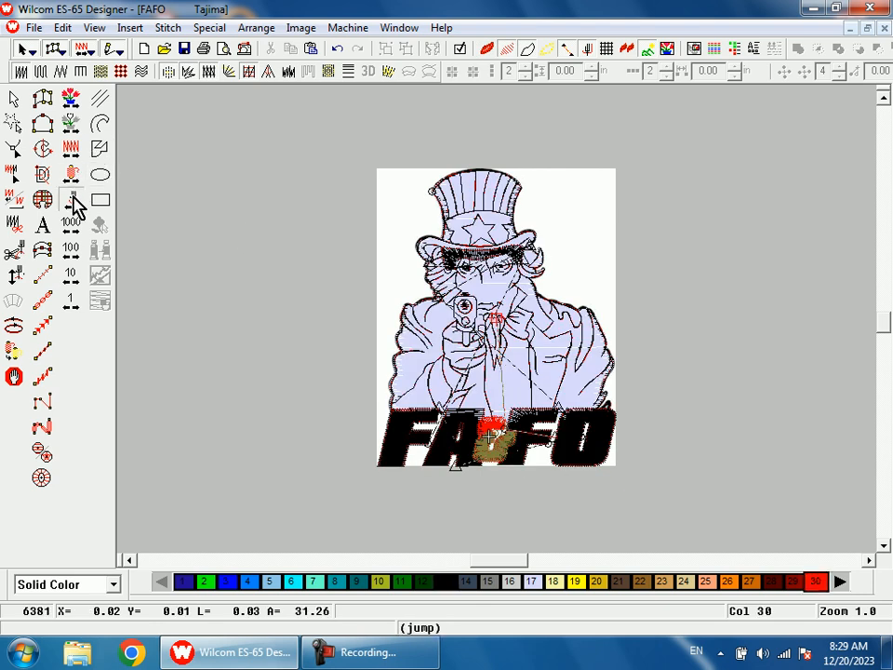
left_click(72, 200)
left_click(72, 200)
left_click(73, 200)
left_click(73, 200)
Digitize the lower nose contour as a black satin column, placing paired points along the artwork from the nostril to the opposite end
key("b")
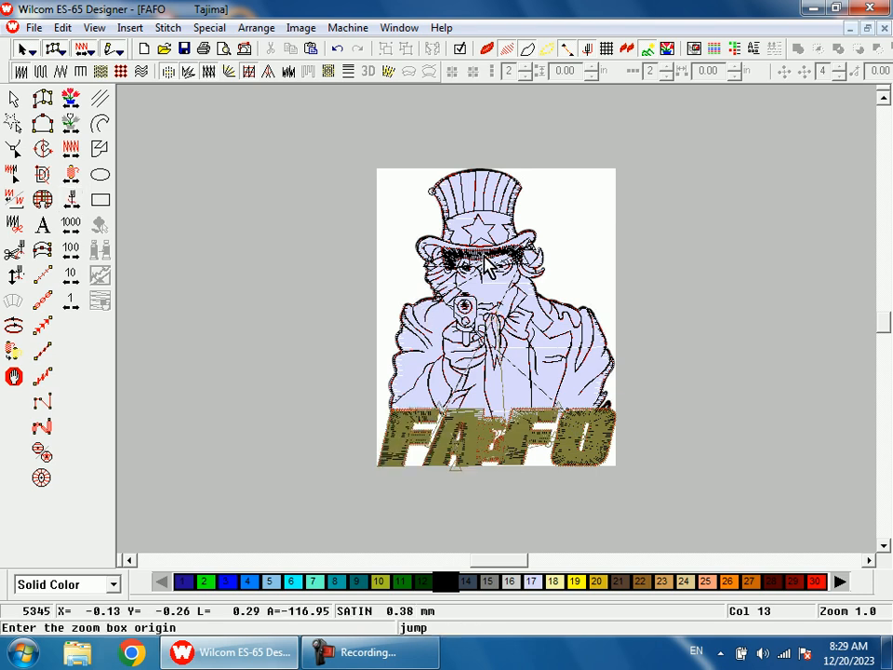
left_click_drag(476, 247, 525, 352)
key("b")
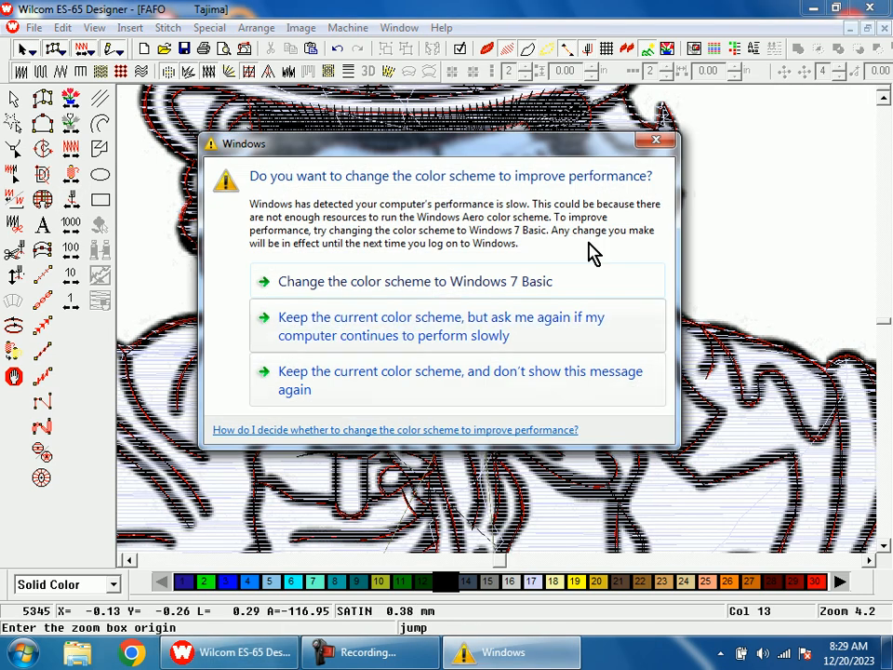
left_click(652, 140)
left_click_drag(419, 214, 450, 361)
key("space")
left_click(405, 306)
left_click(410, 292)
left_click(413, 326)
left_click(433, 282)
left_click(453, 335)
left_click(484, 317)
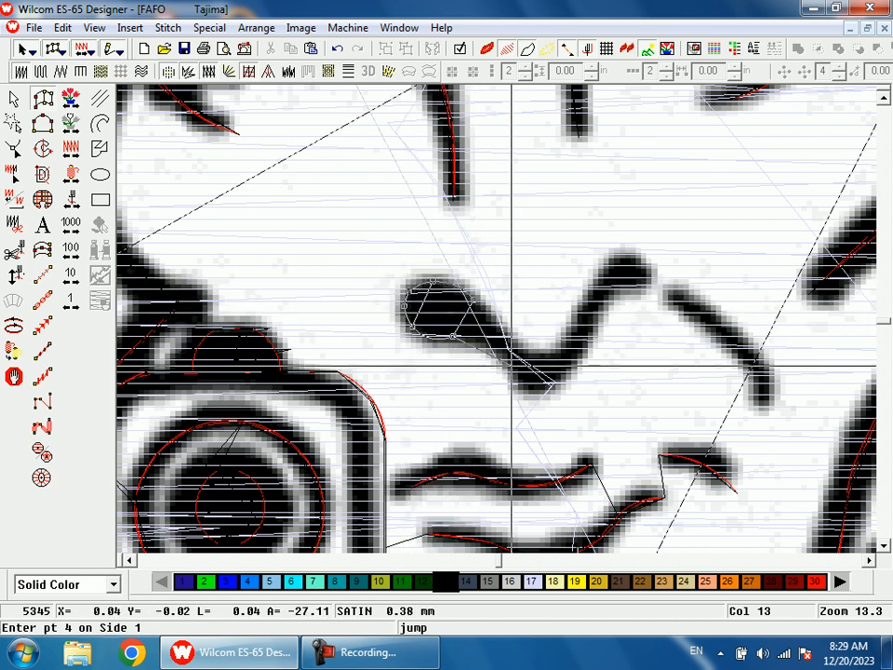
left_click(512, 344)
left_click(533, 377)
left_click(537, 358)
left_click(538, 386)
left_click(555, 346)
left_click(568, 367)
left_click(583, 319)
left_click(596, 307)
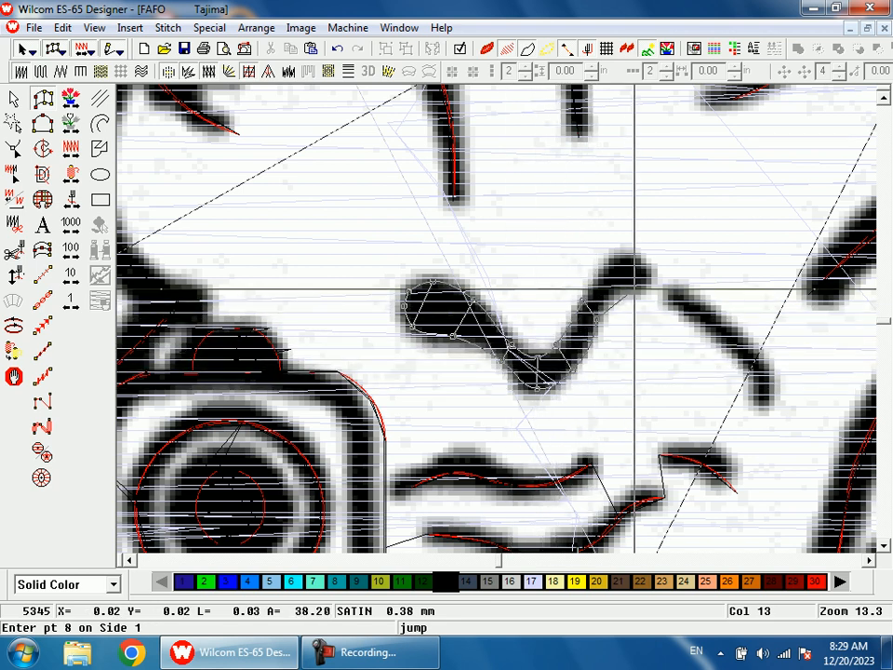
left_click(630, 274)
left_click(614, 256)
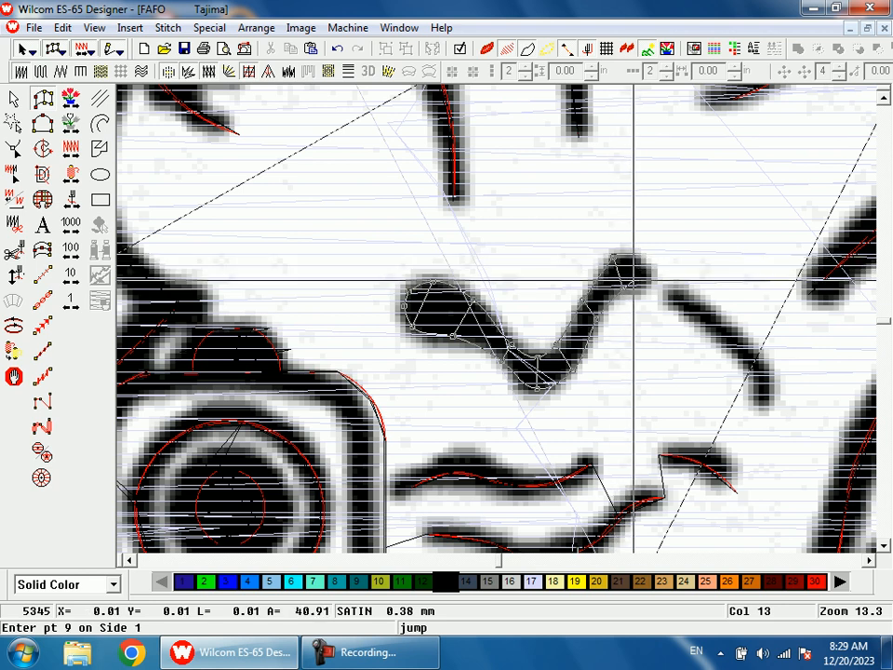
left_click(641, 263)
left_click(647, 269)
key("Return")
Trace the curved cheek line beside the nose with a run stitch, going down the line and back to its start
left_click(679, 296)
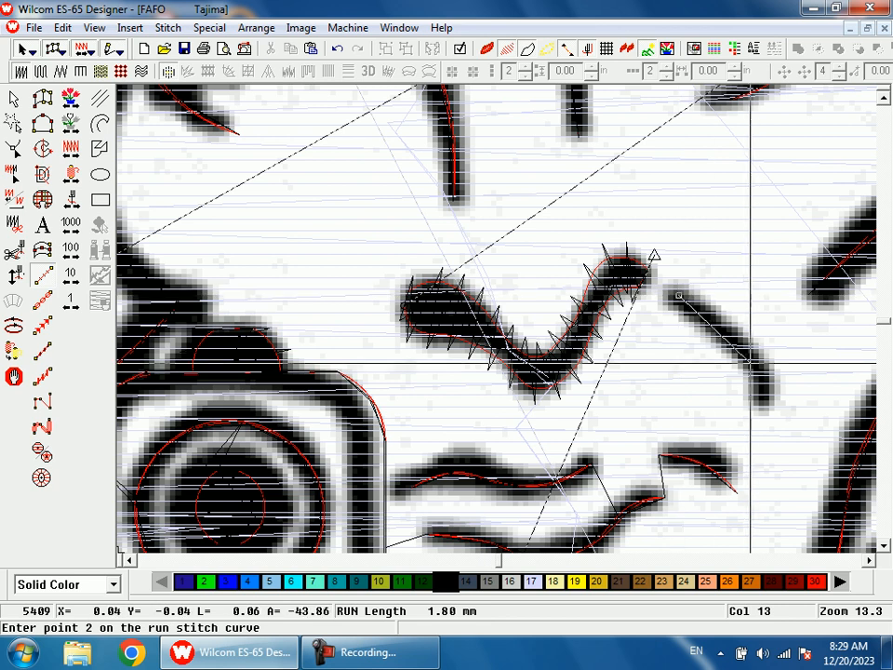
left_click(754, 352)
left_click(763, 383)
left_click(756, 419)
left_click(760, 379)
left_click(755, 357)
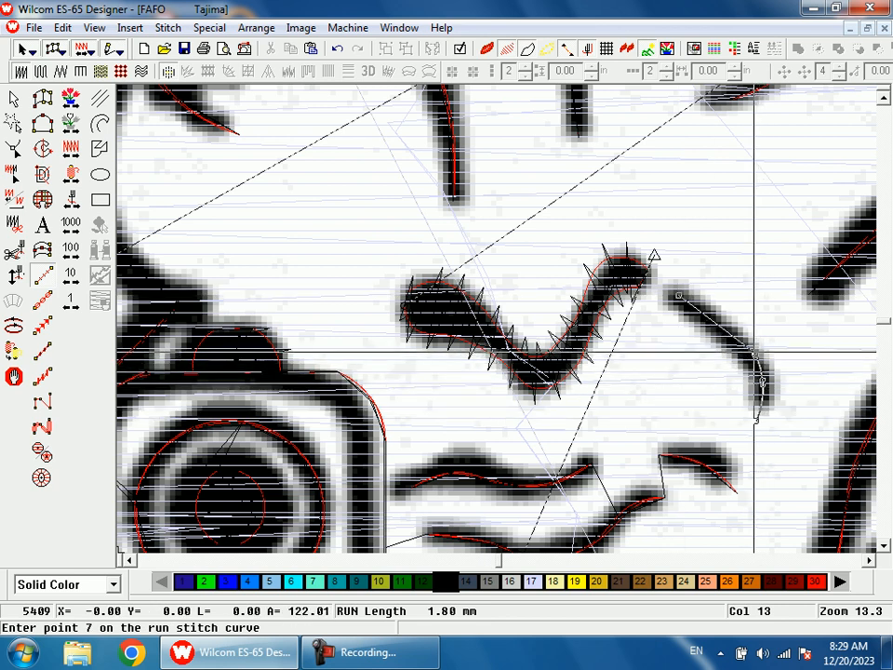
left_click(669, 298)
key("Return")
Trace the small C-shaped button on the coat below the beard with a run stitch, doubling back to its start
key("shift+z")
key("shift+z")
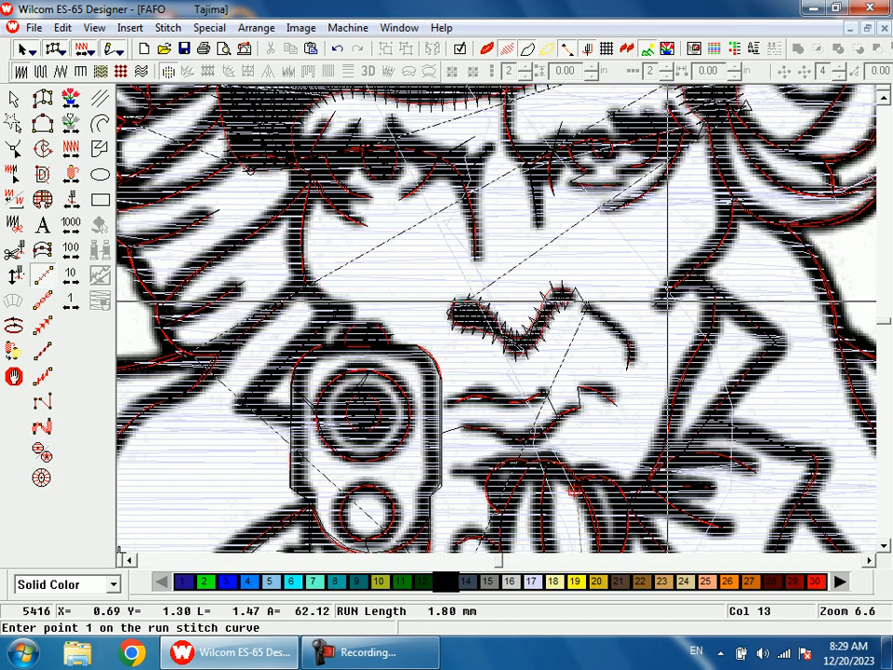
key("z")
left_click(565, 416)
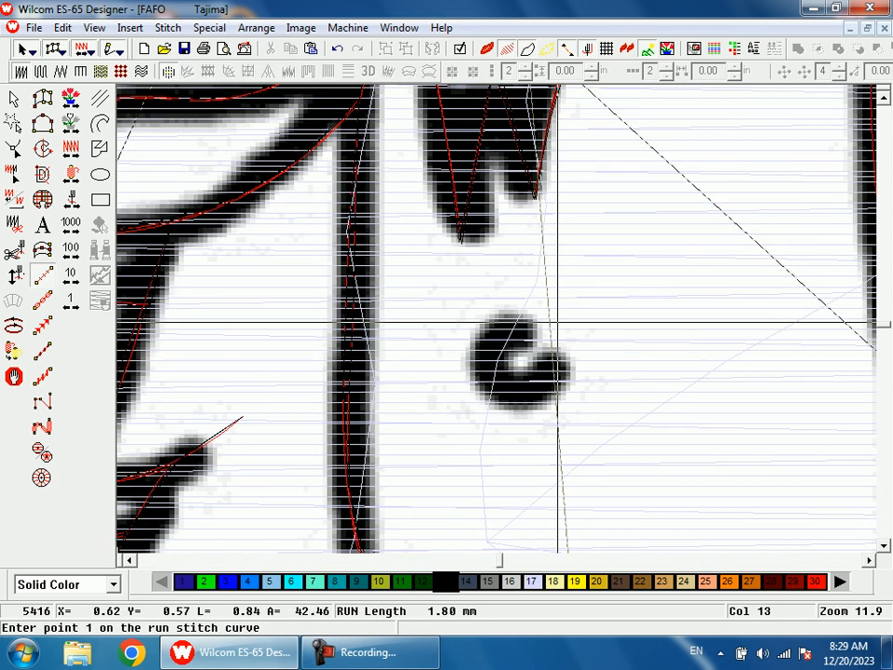
left_click(527, 321)
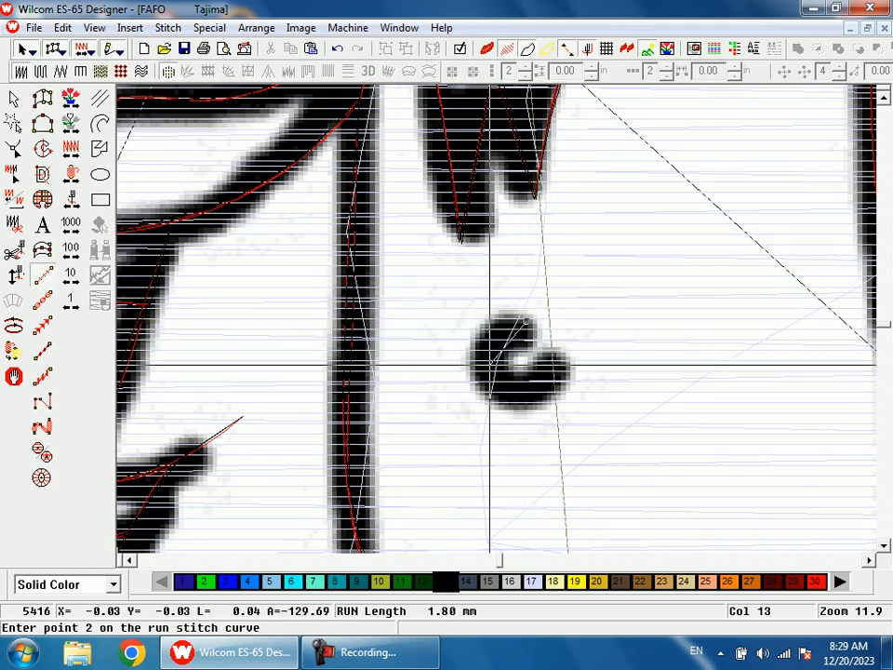
left_click(491, 375)
left_click(563, 368)
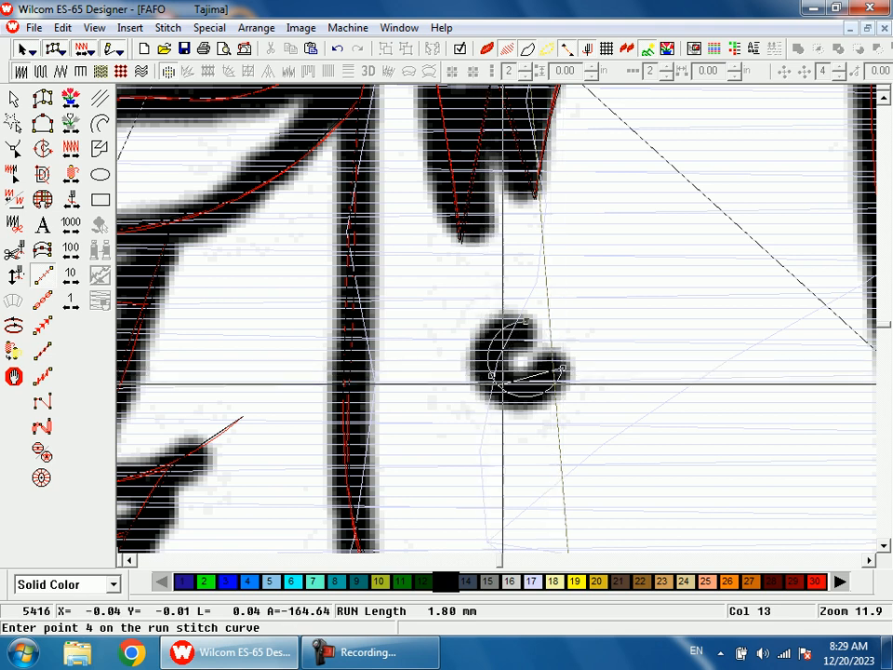
right_click(493, 375)
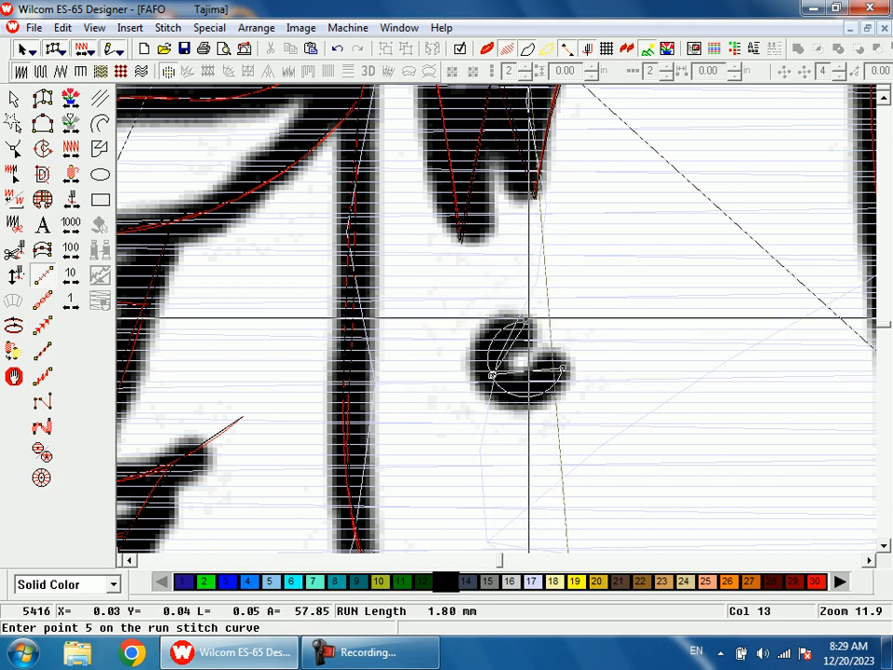
right_click(525, 321)
key("Return")
Return to the end of the stitch sequence and inspect the whole design in realistic stitch view
key("shift+z")
key("shift+z")
key("shift+z")
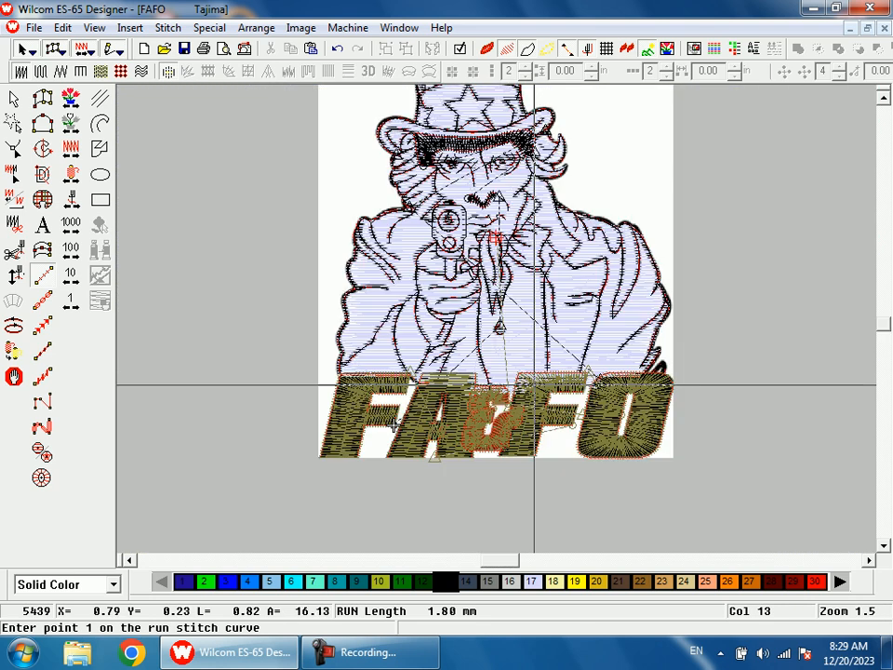
key("s")
scroll(607, 496, "up", 2)
key("t")
key("End")
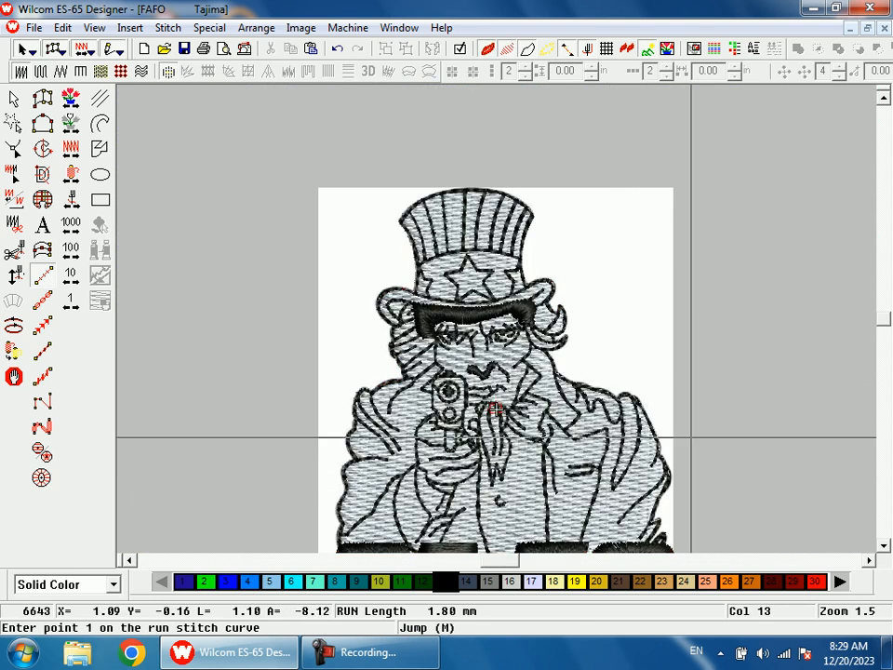
key("shift+z")
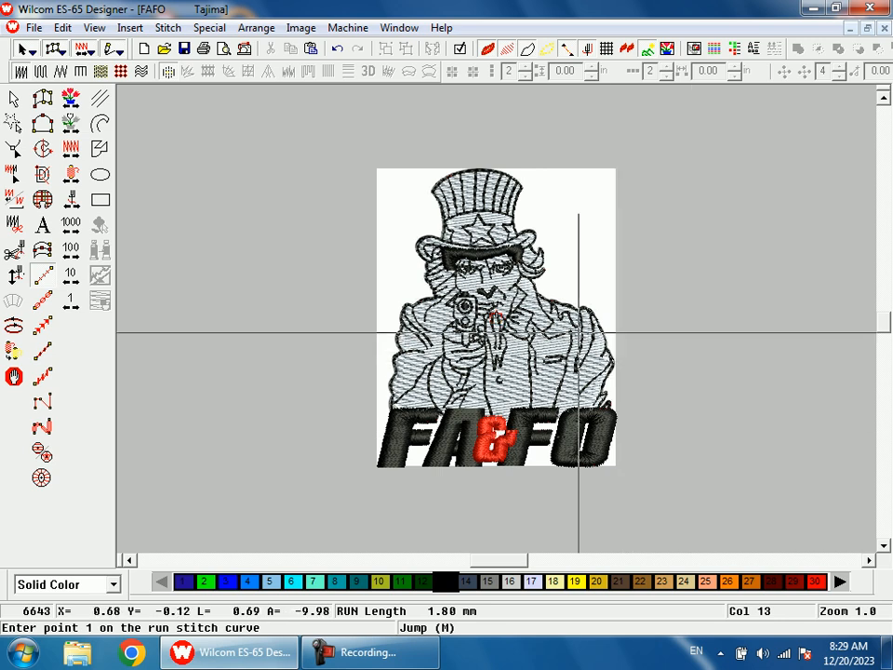